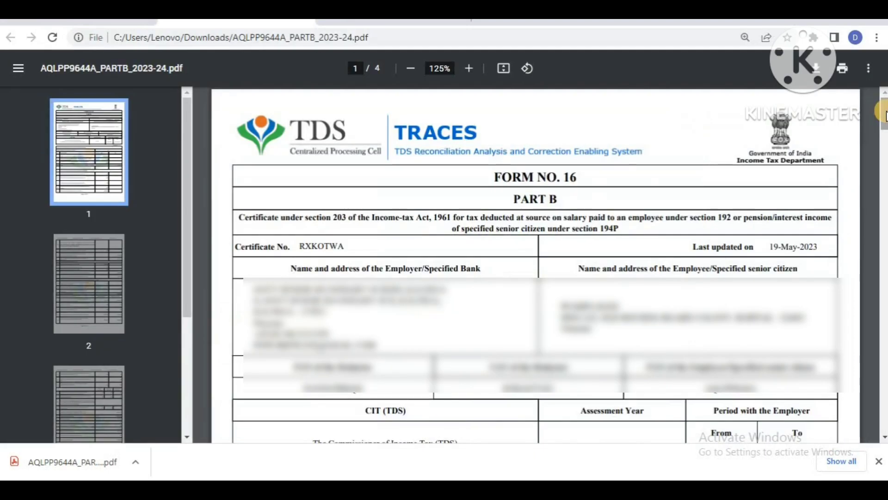
- Examine the gross salary, section 10 exemption and section 16 deduction entries in the Form 16 Part B certificate
drag(578, 178, 494, 180)
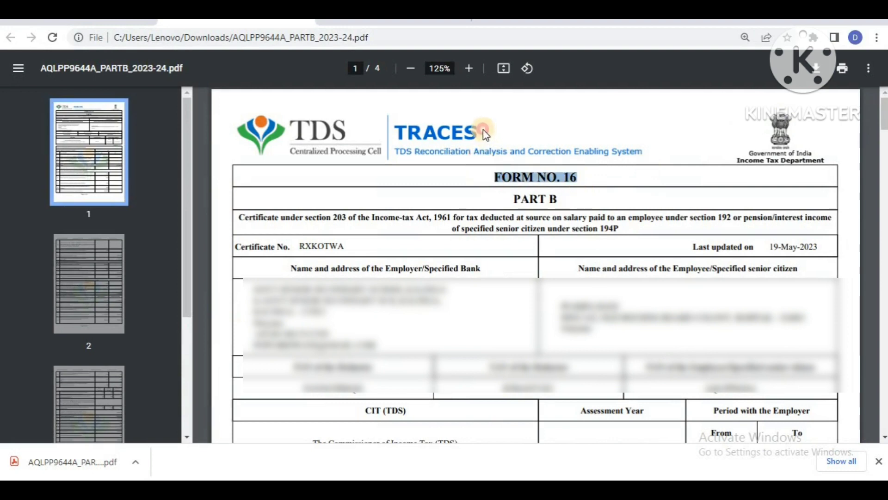
click(483, 130)
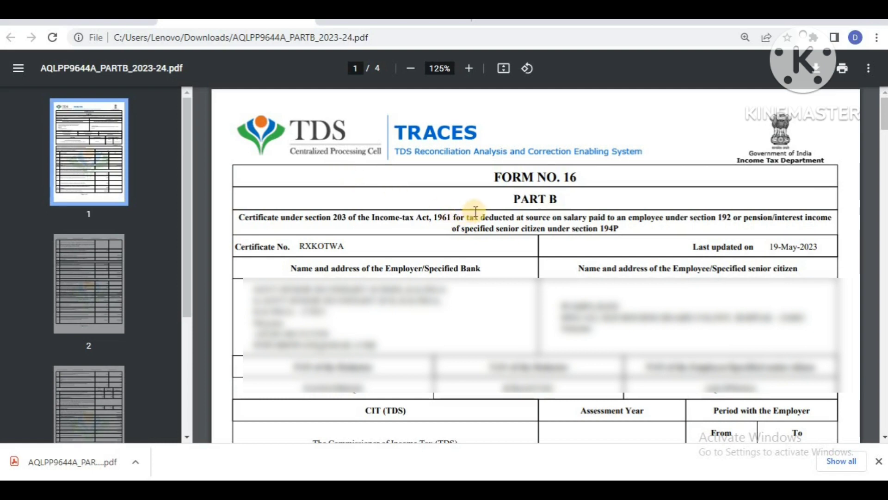
scroll(475, 211, down, 8)
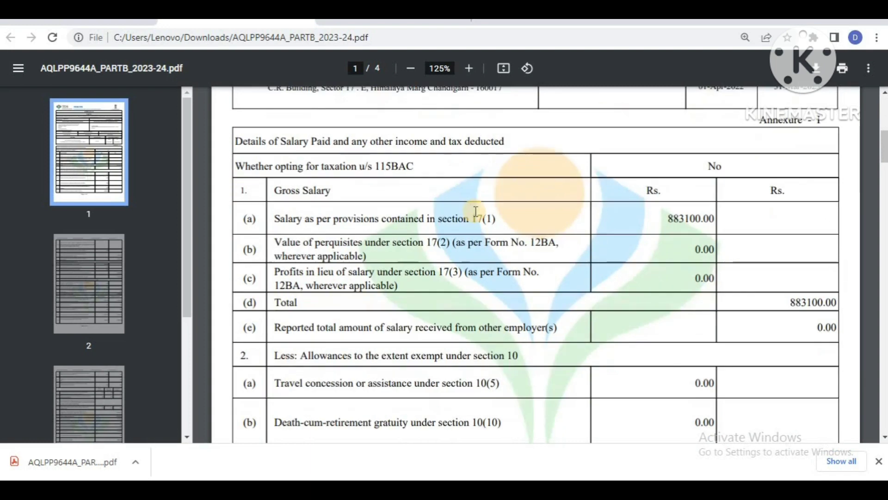
scroll(475, 211, down, 1)
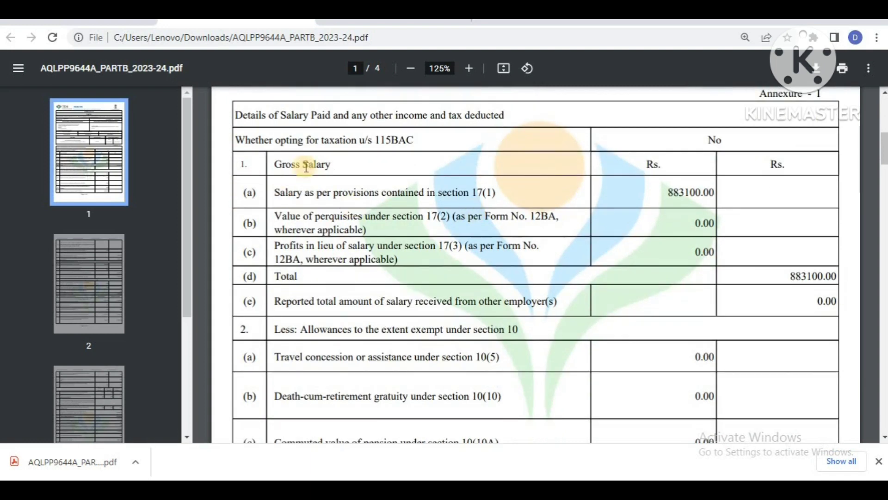
drag(337, 165, 279, 166)
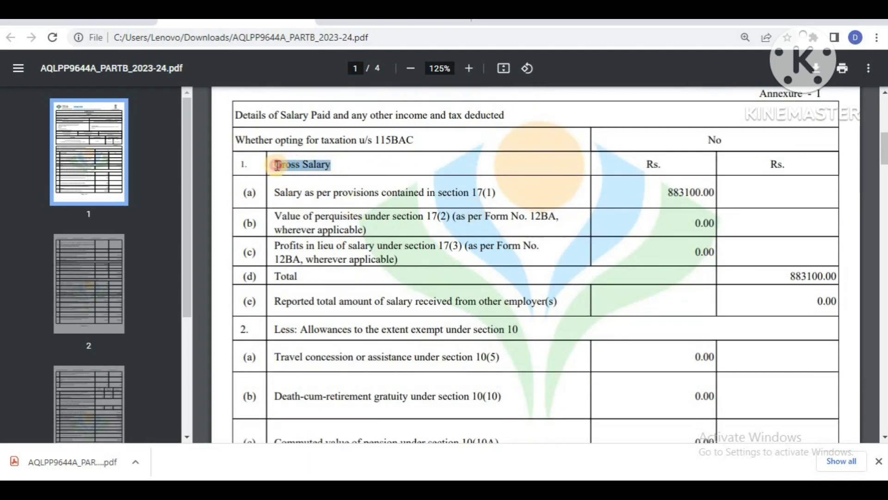
drag(500, 194, 271, 193)
click(470, 335)
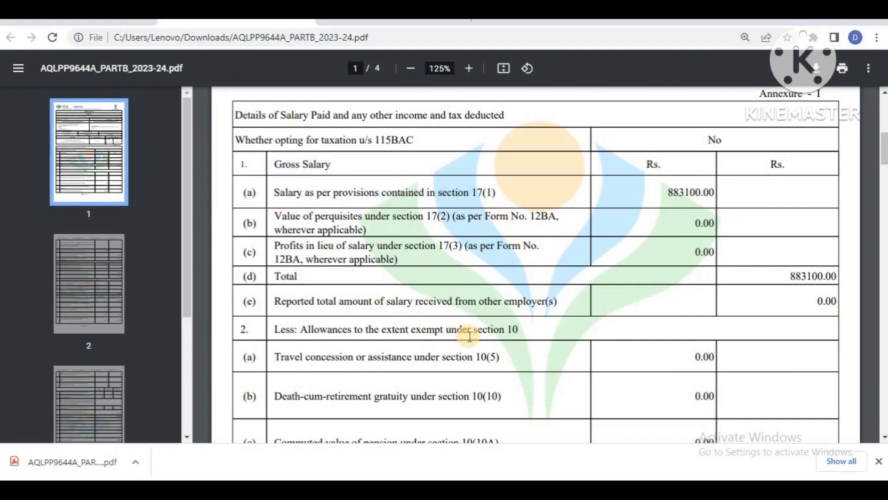
scroll(470, 336, down, 5)
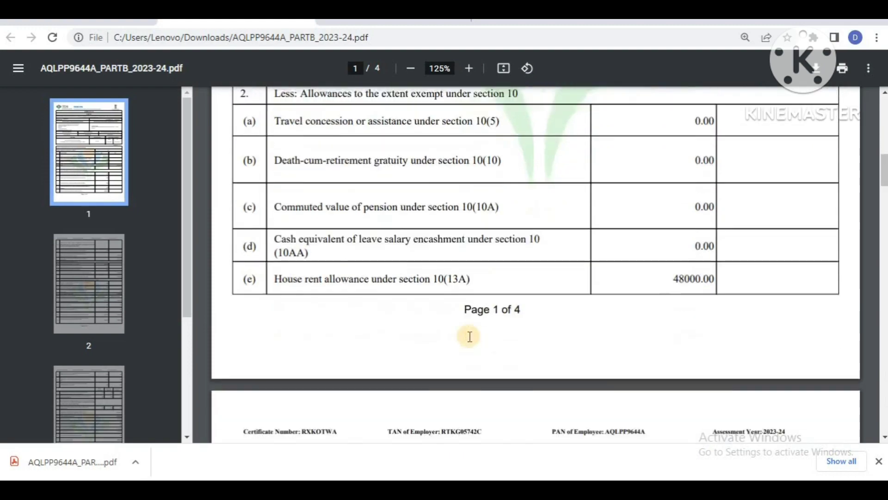
scroll(470, 337, down, 5)
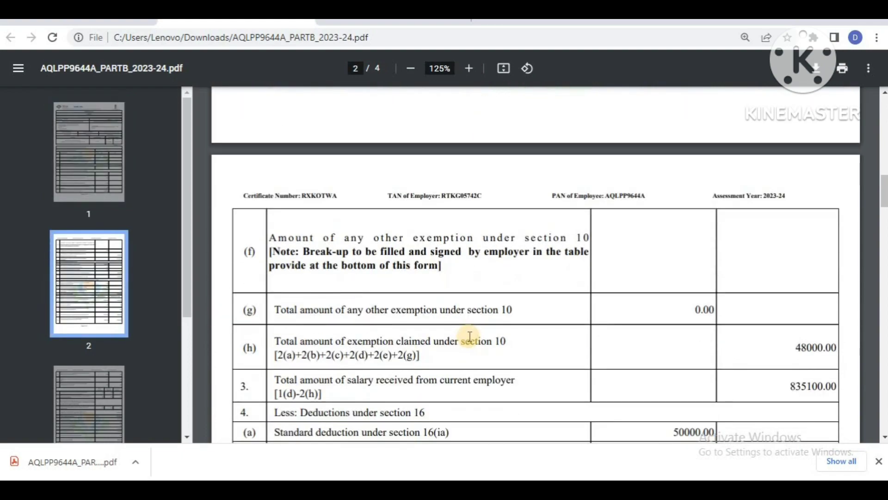
scroll(470, 336, down, 1)
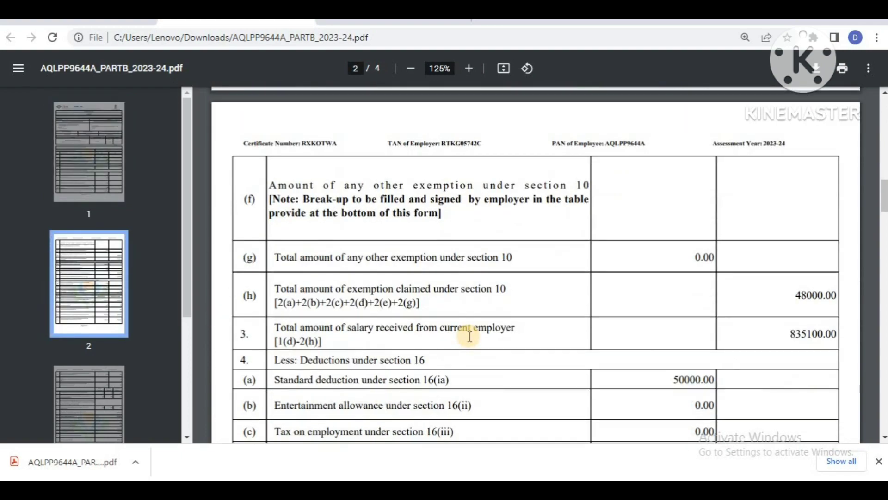
scroll(470, 337, up, 4)
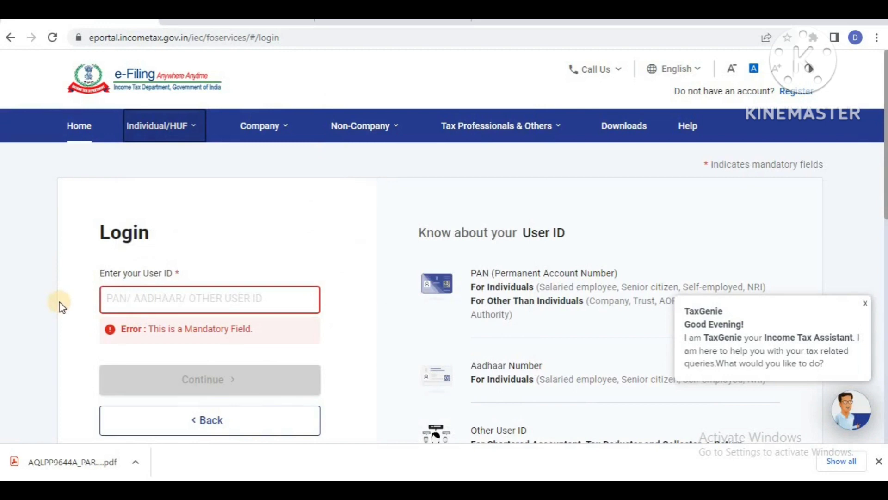
- Log in to the income tax e-filing portal and review the dashboard's return-filing notice for Assessment Year 2023-24
click(157, 303)
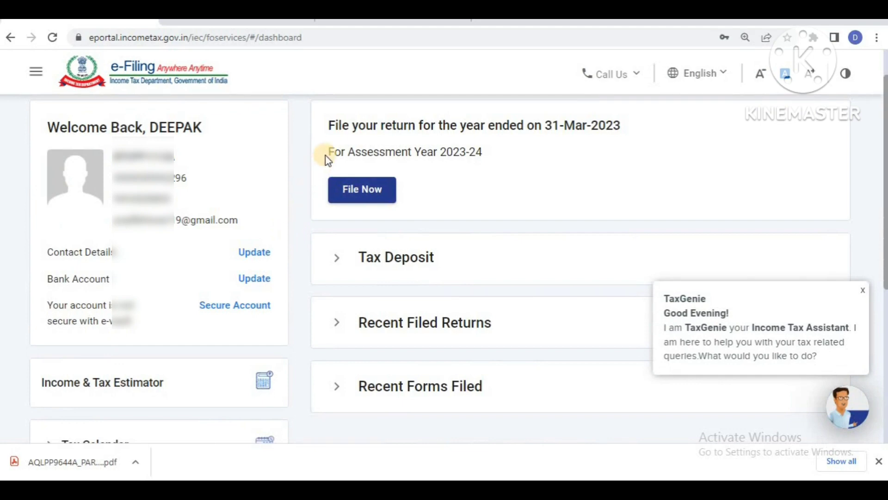
drag(327, 126, 625, 137)
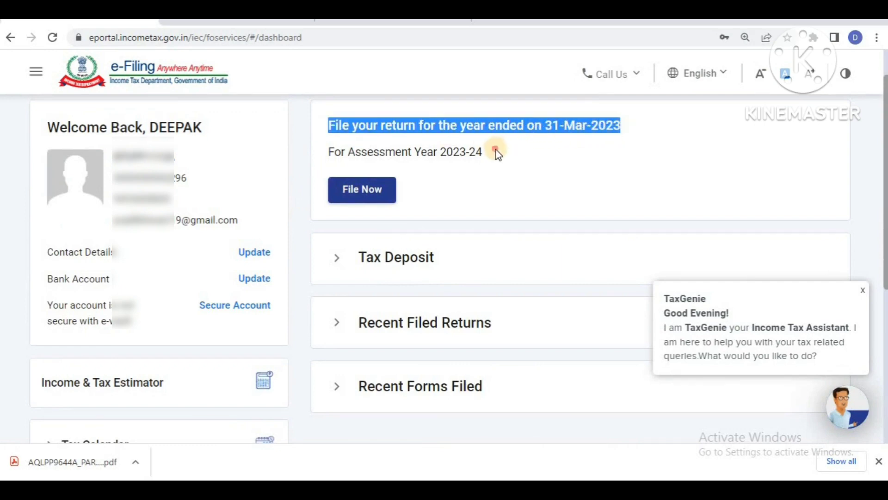
drag(483, 152, 428, 148)
click(539, 153)
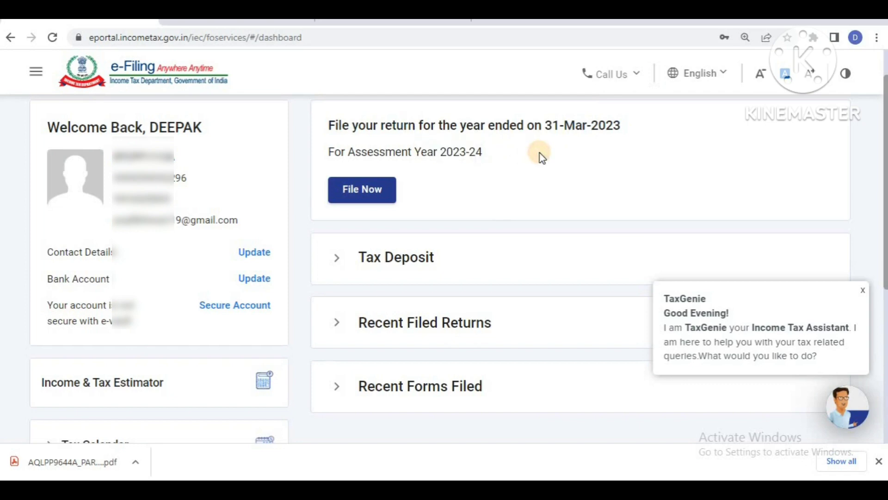
drag(617, 124, 293, 139)
click(526, 152)
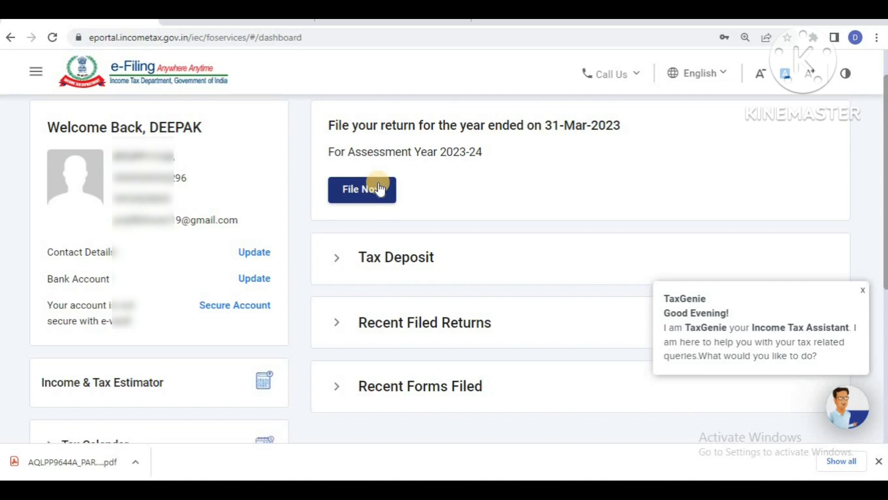
- Open the Form 26AS/Annual Tax Statement page on TRACES, agreeing to the usage and acceptance of Form 16/16A
scroll(287, 176, up, 2)
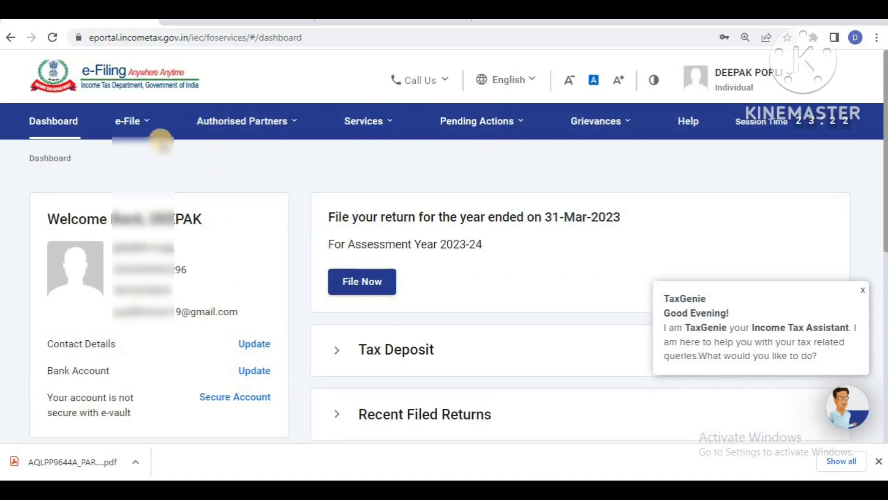
click(139, 123)
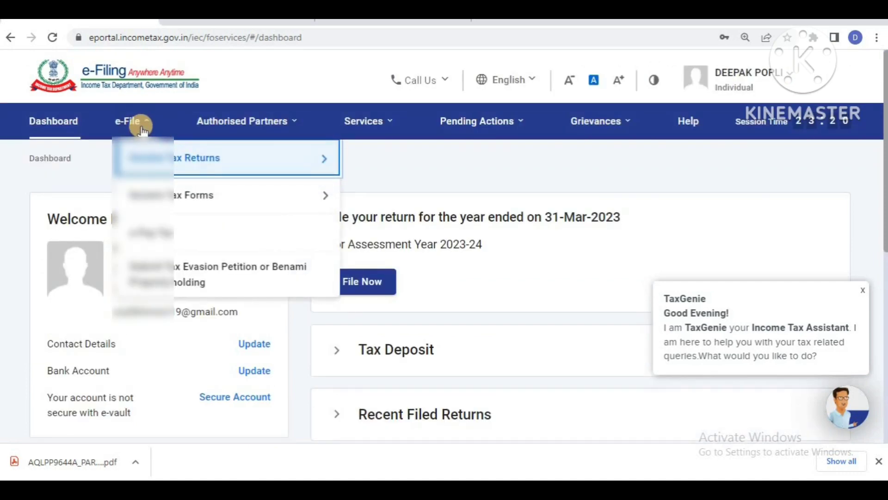
mouse_move(150, 166)
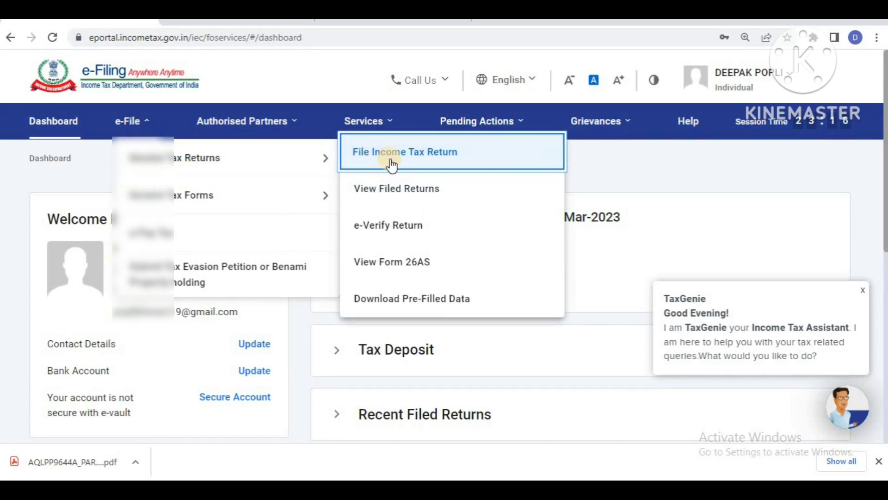
click(396, 263)
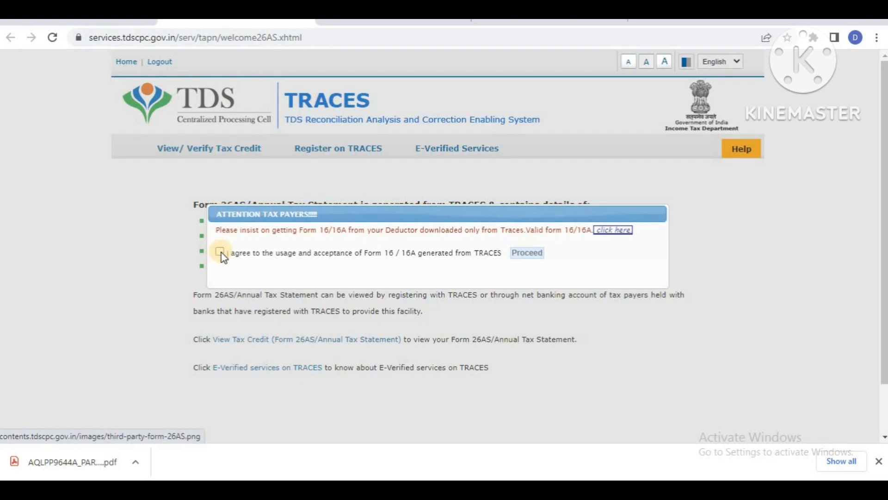
click(220, 252)
click(529, 254)
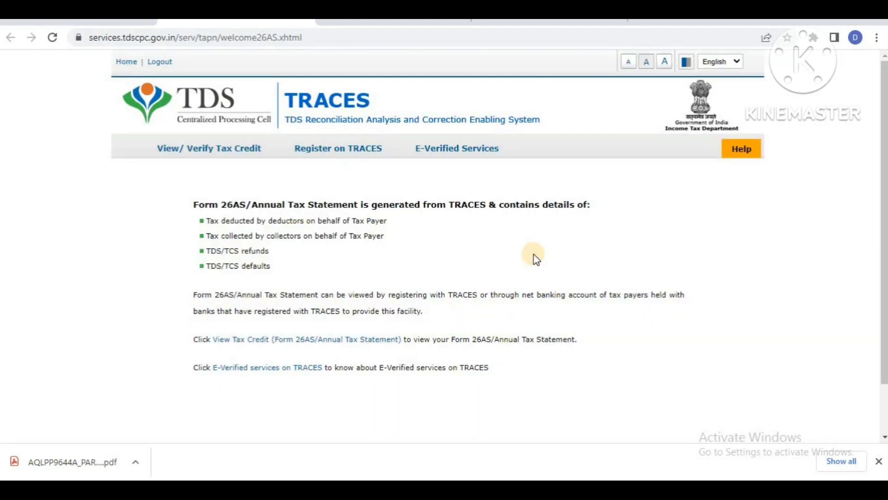
click(296, 342)
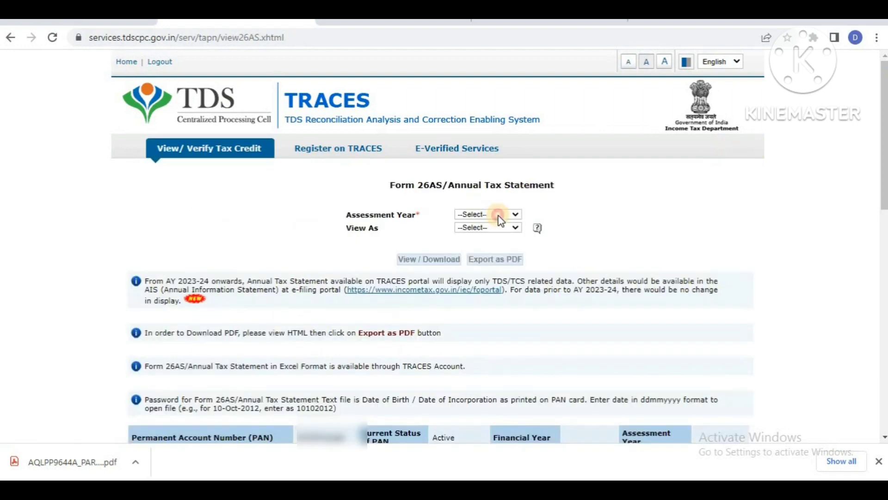
- Display the Form 26AS statement for assessment year 2023-24 as HTML and review its tax deducted at source details
click(498, 214)
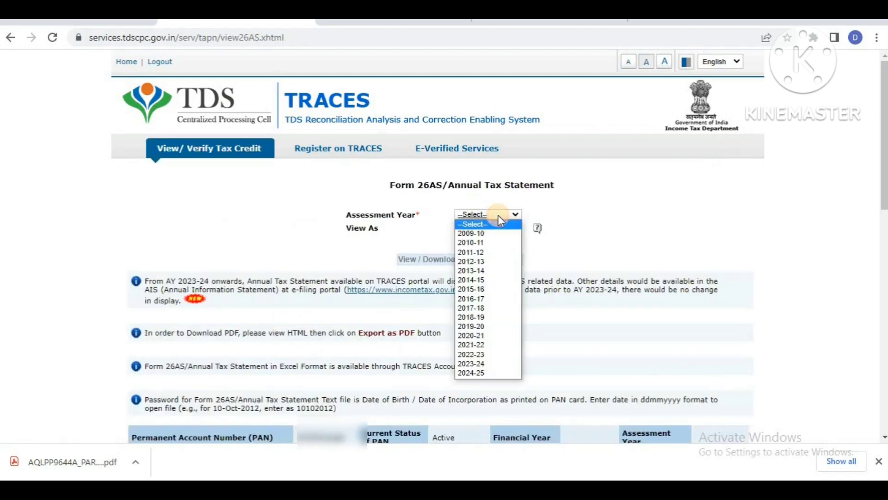
click(495, 366)
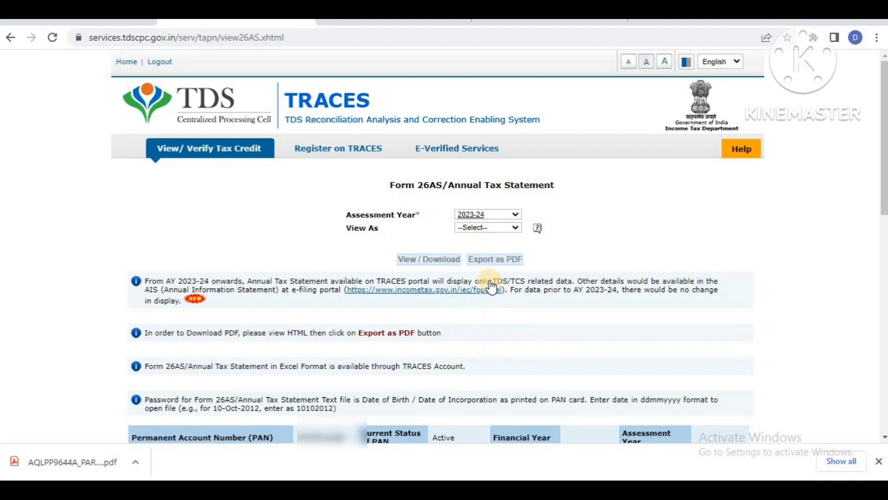
click(485, 227)
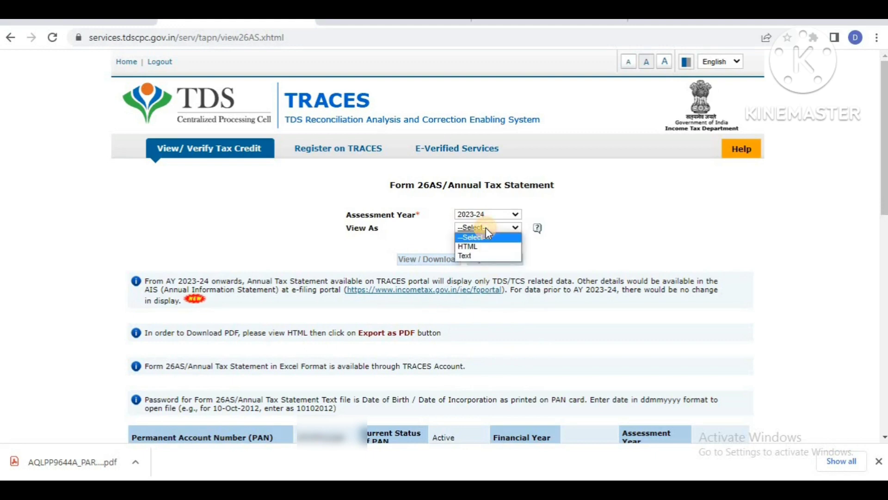
click(471, 246)
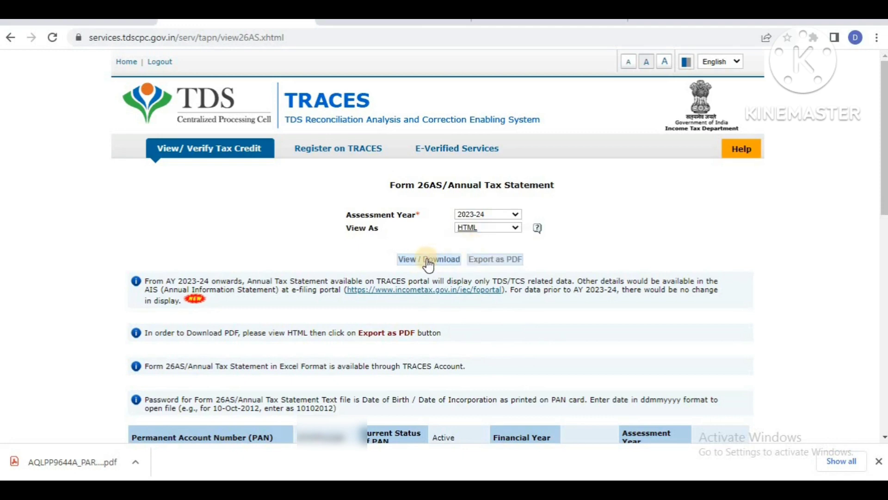
click(424, 260)
click(883, 212)
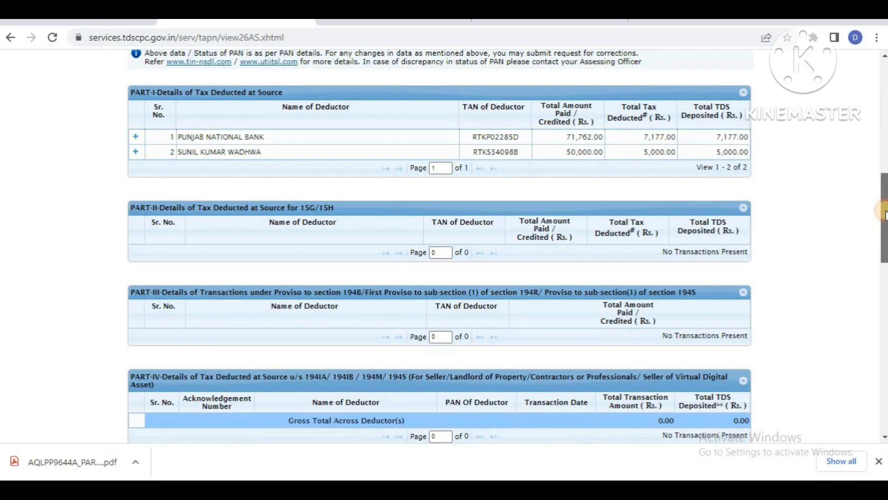
drag(884, 215, 884, 273)
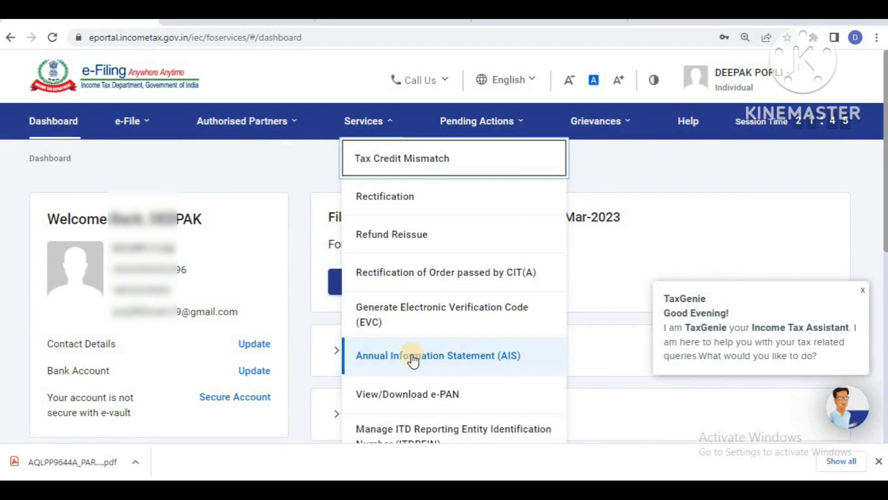
- Open the Annual Information Statement (AIS) on the Compliance Portal and inspect the Interest from deposit details in the Taxpayer Information Summary
click(475, 361)
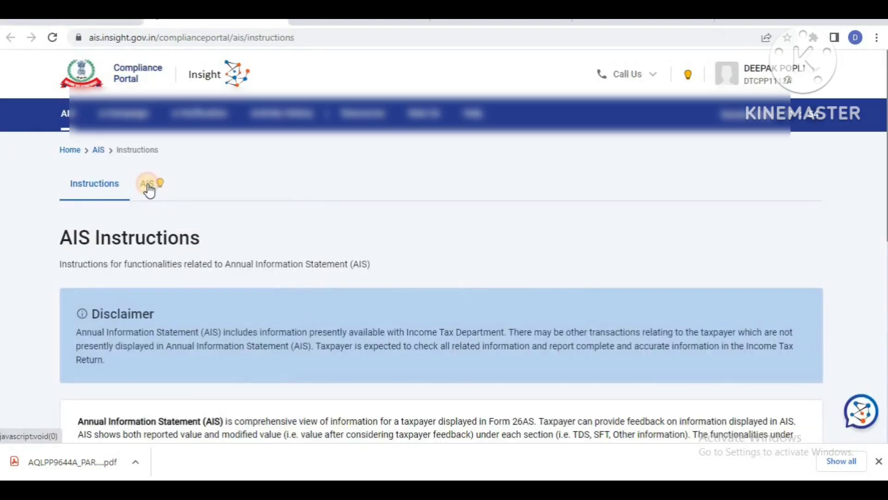
click(149, 189)
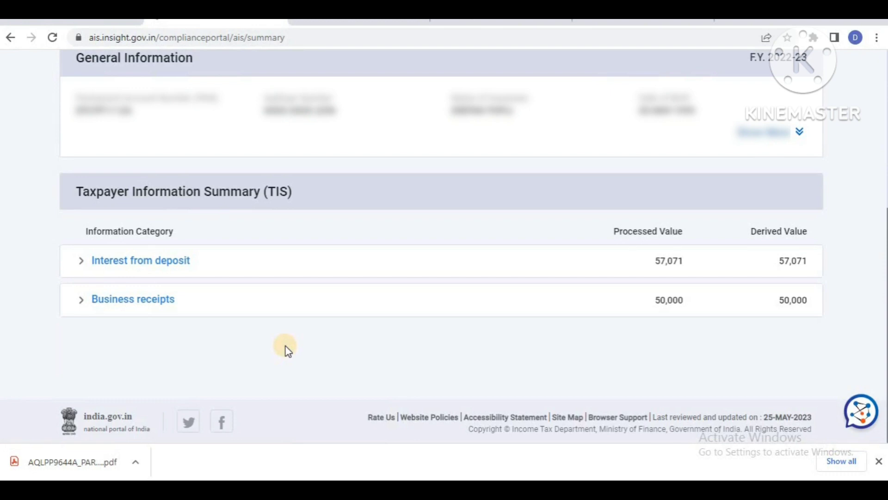
click(79, 262)
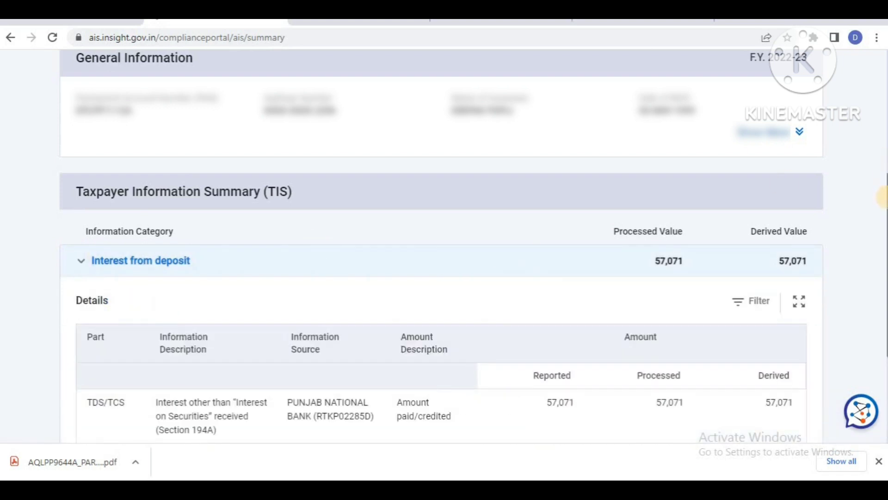
drag(882, 198, 884, 258)
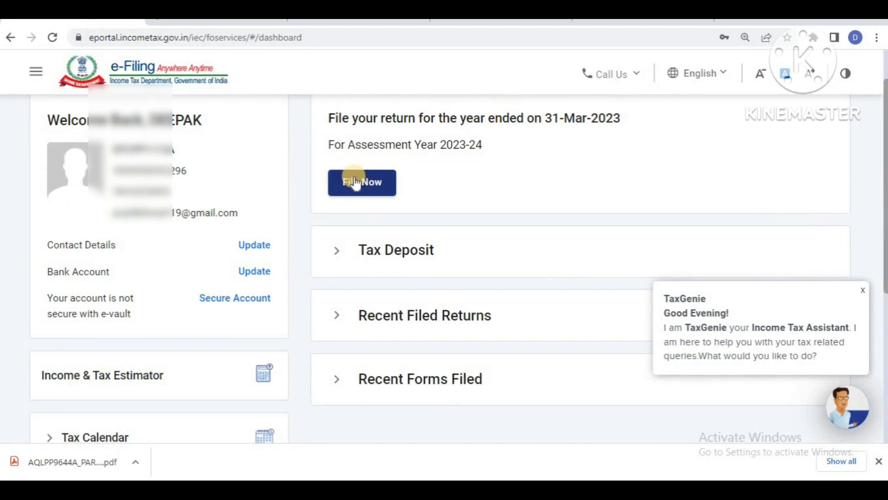
- Set the income tax return to assessment year 2023-24 (Current A.Y.) with online filing mode and proceed to the fresh return section
click(355, 183)
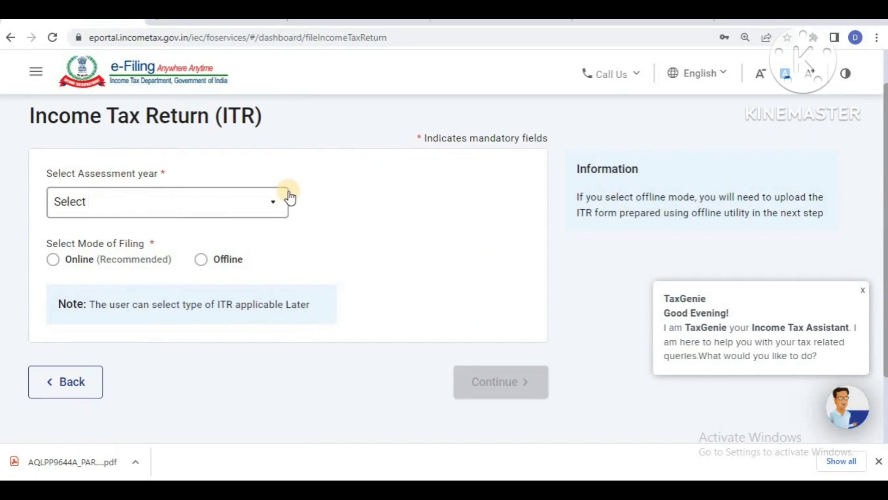
click(265, 199)
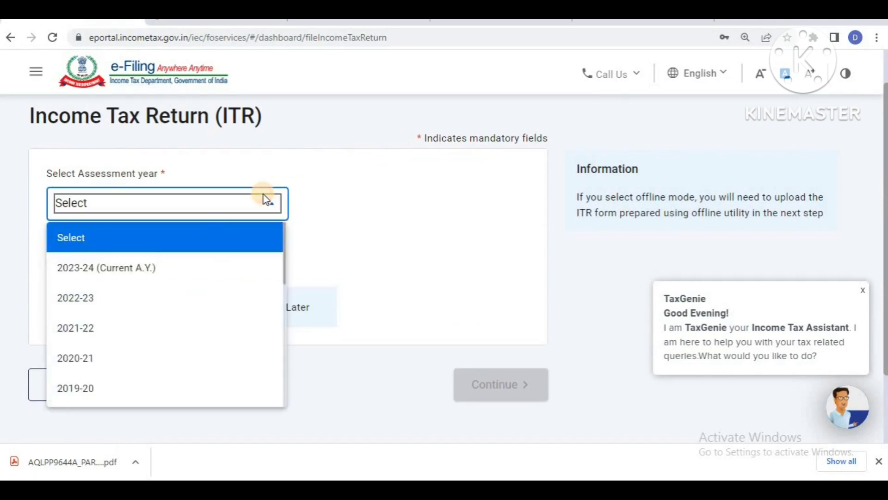
click(121, 274)
click(55, 262)
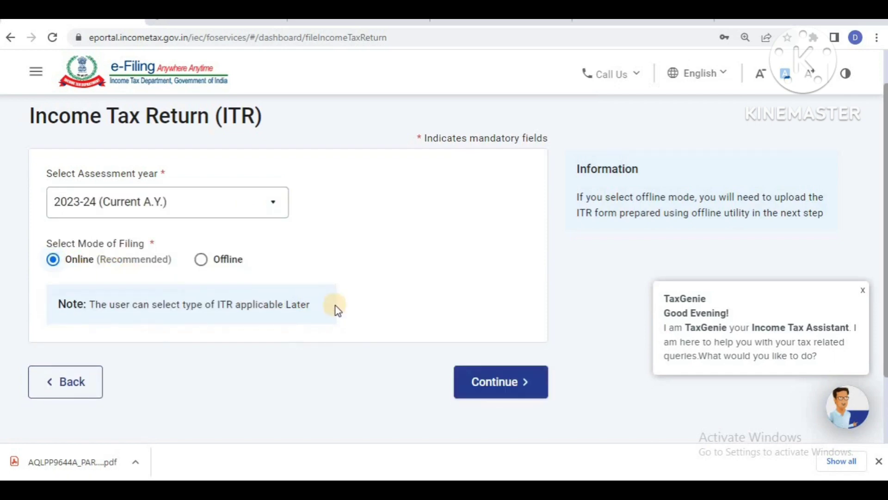
click(496, 384)
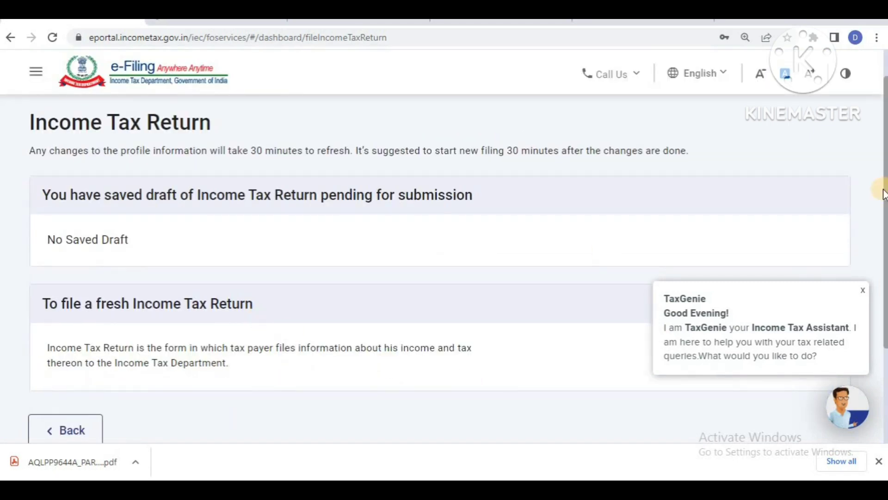
drag(880, 208, 882, 270)
scroll(878, 271, down, 2)
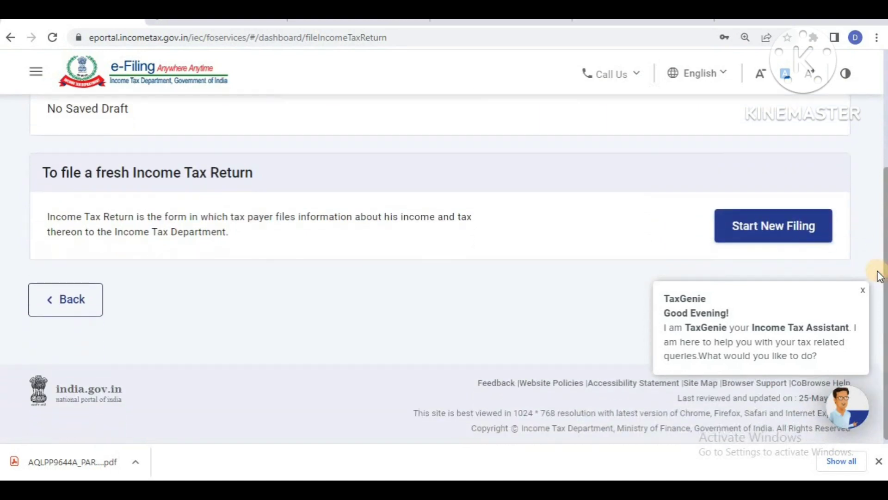
- Dismiss the TaxGenie message, start a new income tax return filing and continue with the Individual status
click(863, 291)
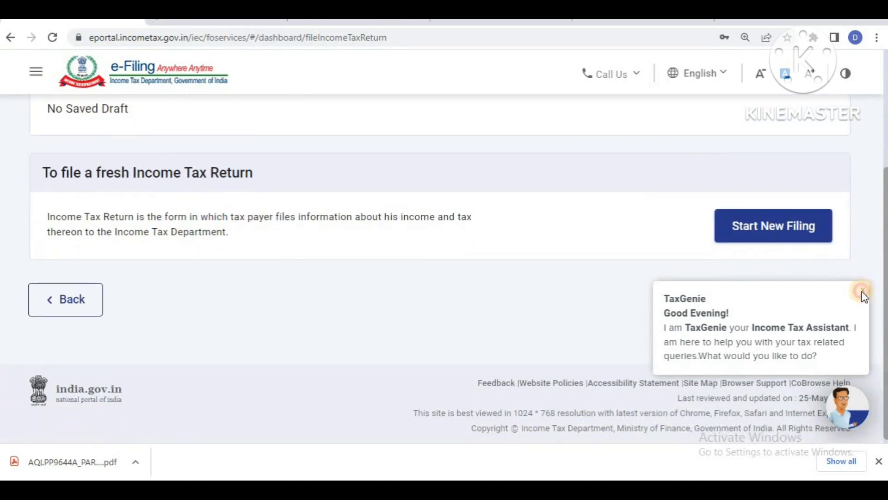
click(790, 222)
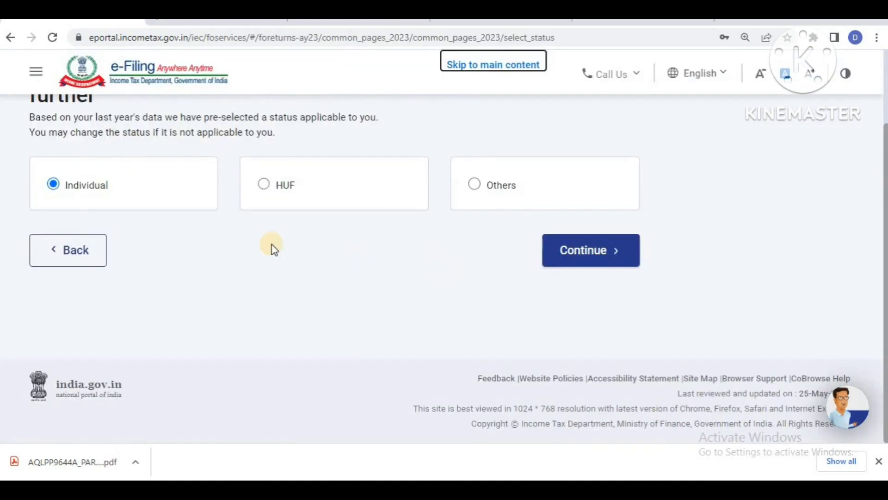
click(585, 249)
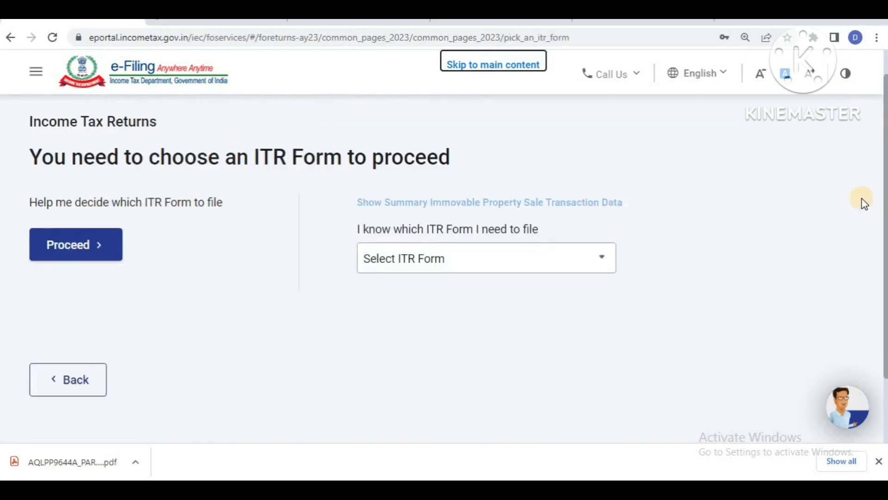
- Proceed with the ITR - 1 form and give taxable income above the basic exemption limit as the reason for filing
click(411, 259)
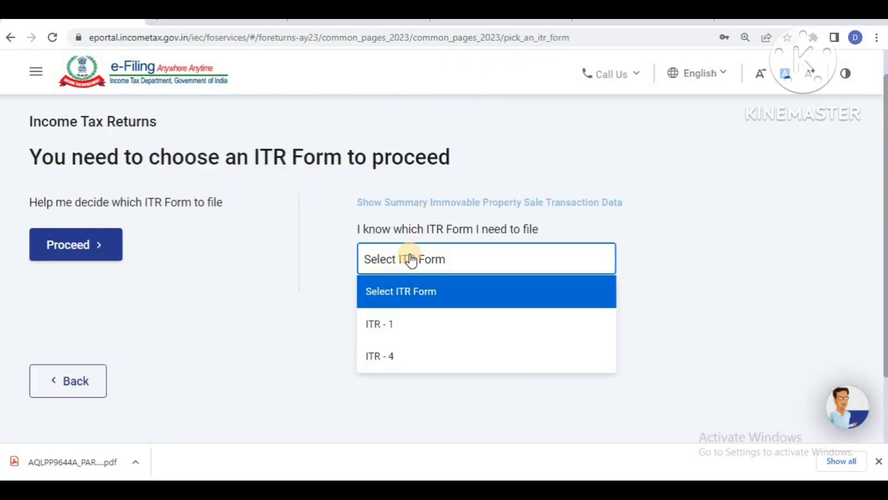
click(397, 329)
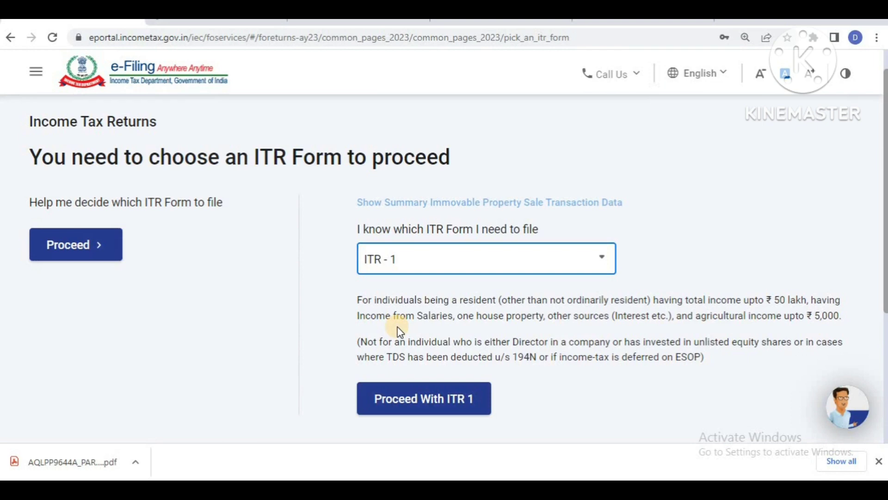
click(414, 402)
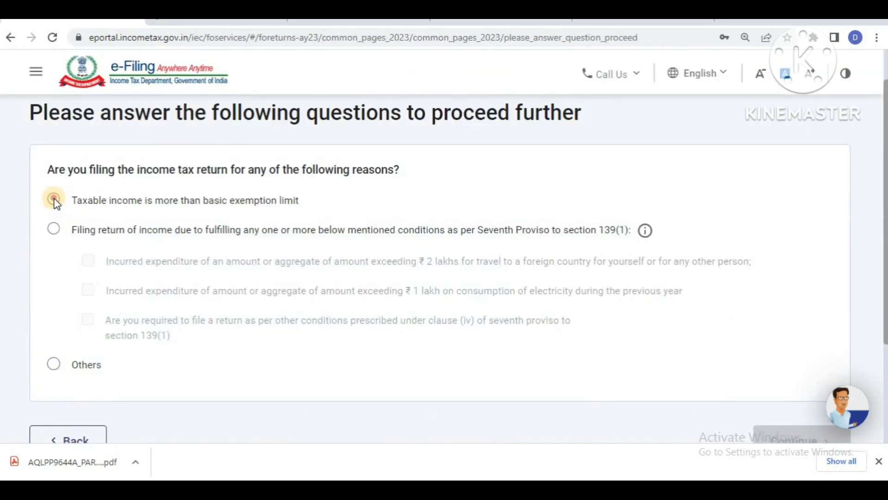
click(54, 200)
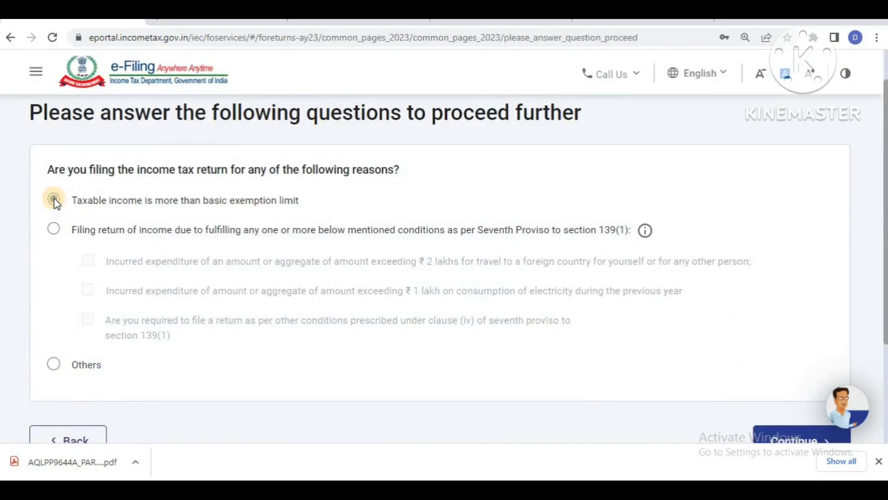
click(771, 435)
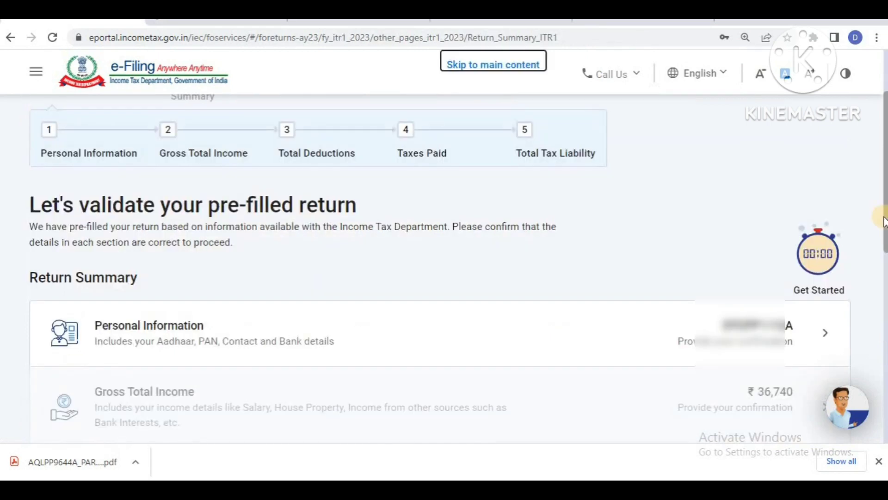
- Open the Personal Information section from the return summary and check that the filing section is 139(1)
drag(884, 218, 886, 295)
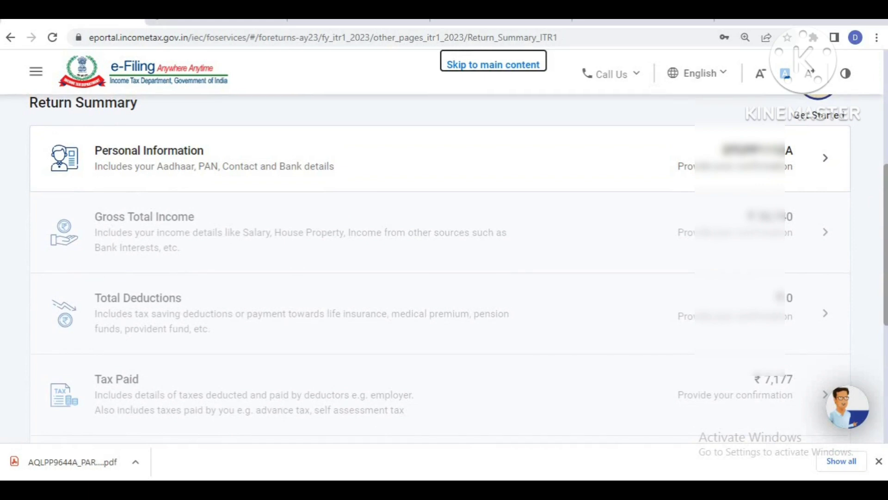
key(ctrl+minus)
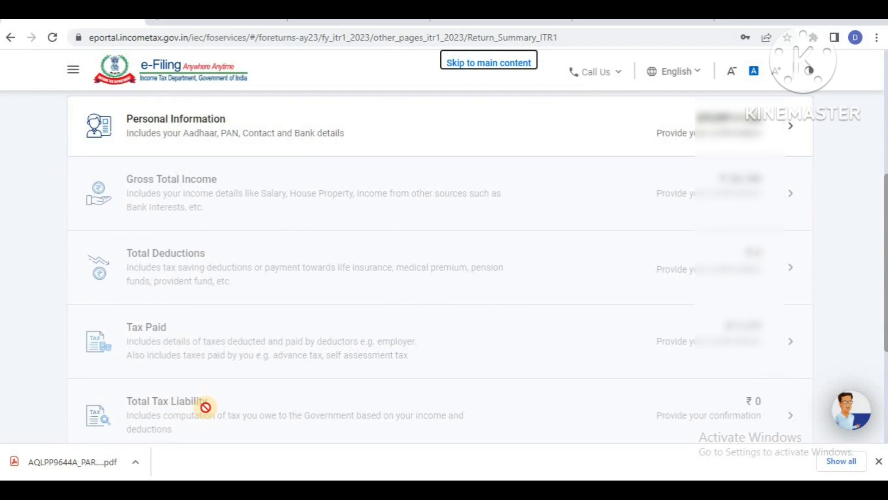
click(174, 123)
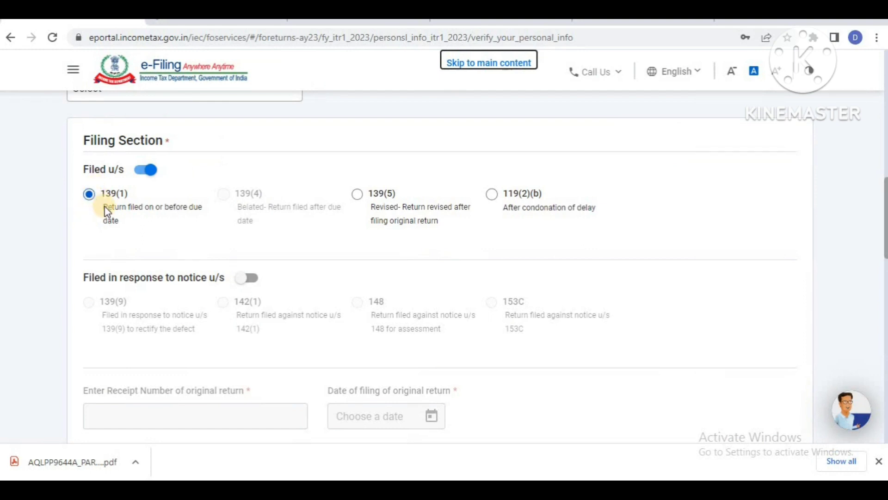
drag(100, 211, 85, 224)
click(78, 229)
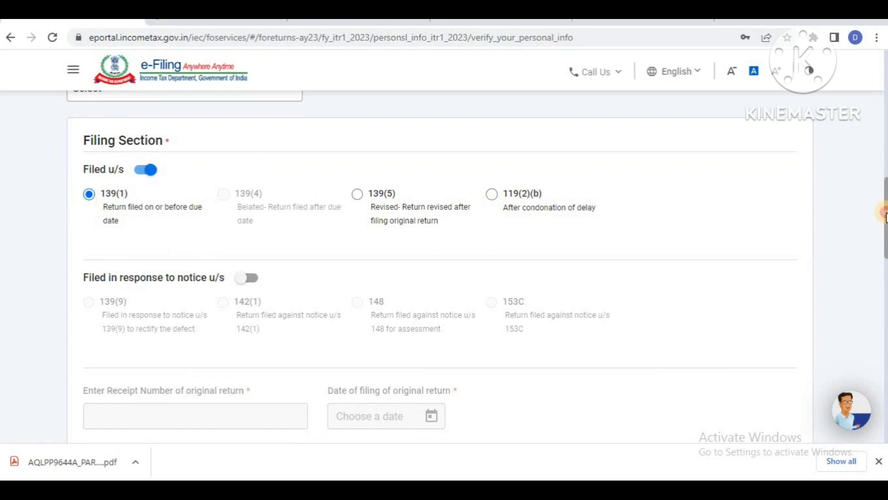
- Read the conditions of the new tax regime u/s 115BAC and answer No to opting for it
drag(884, 228, 885, 298)
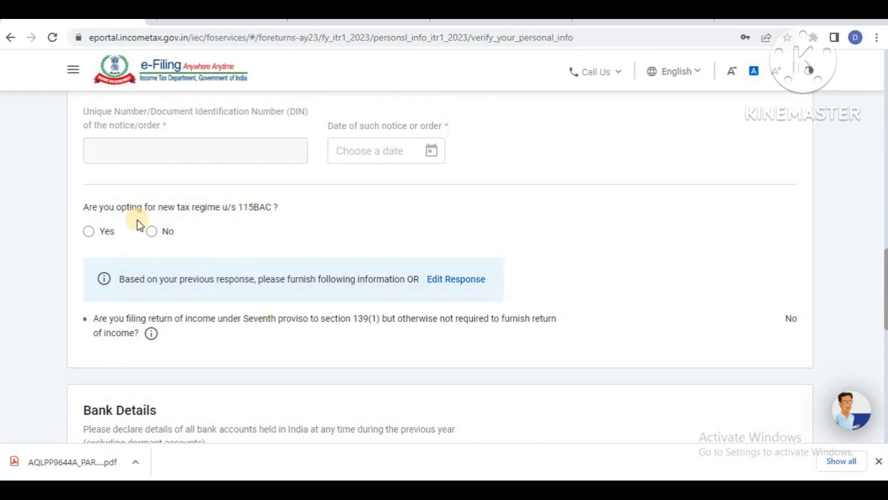
click(90, 233)
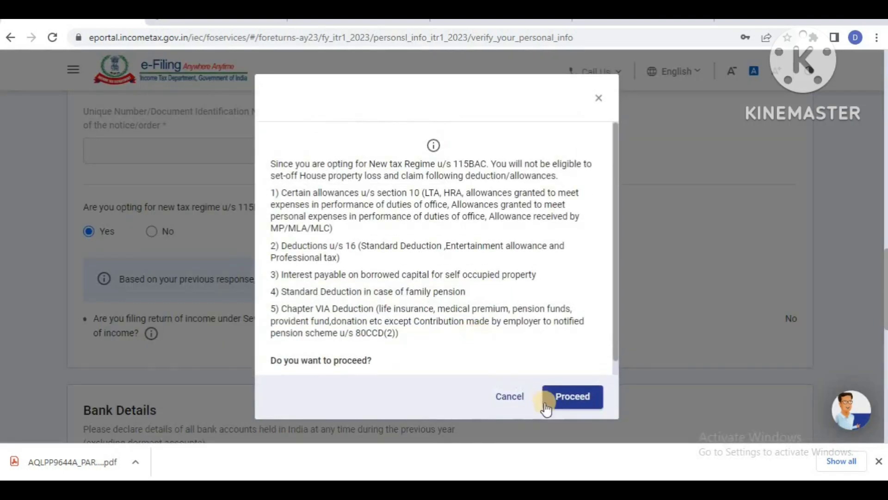
click(516, 402)
click(153, 232)
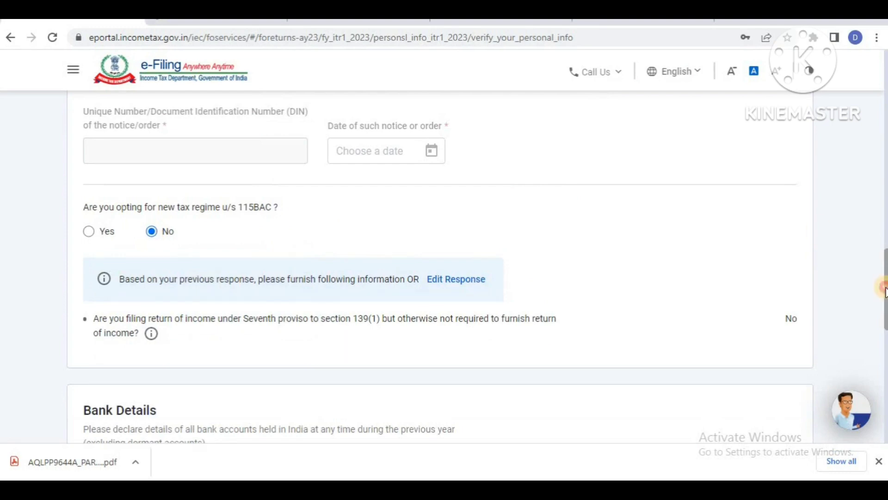
mouse_move(884, 286)
mouse_down()
mouse_move(885, 314)
mouse_move(884, 293)
mouse_up()
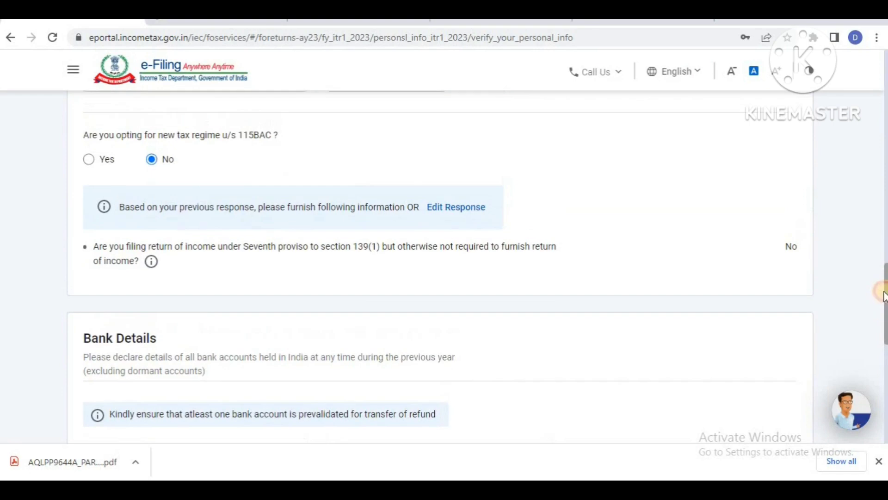
click(92, 159)
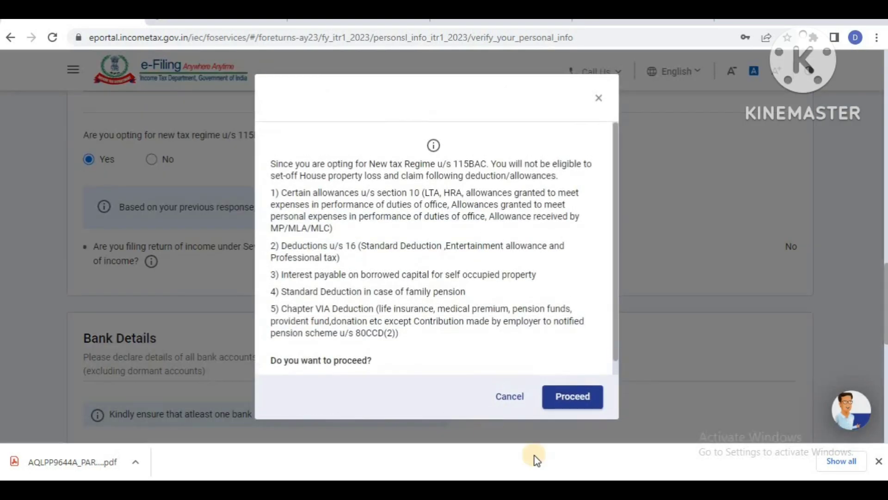
click(596, 396)
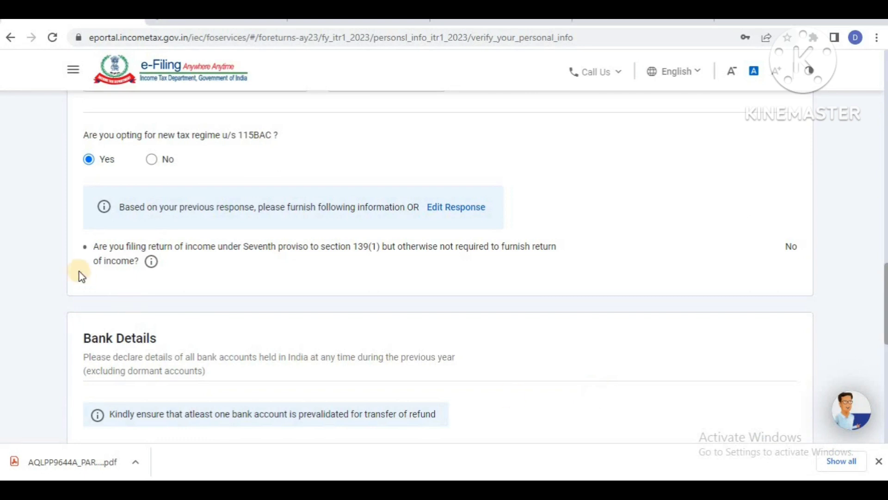
click(152, 160)
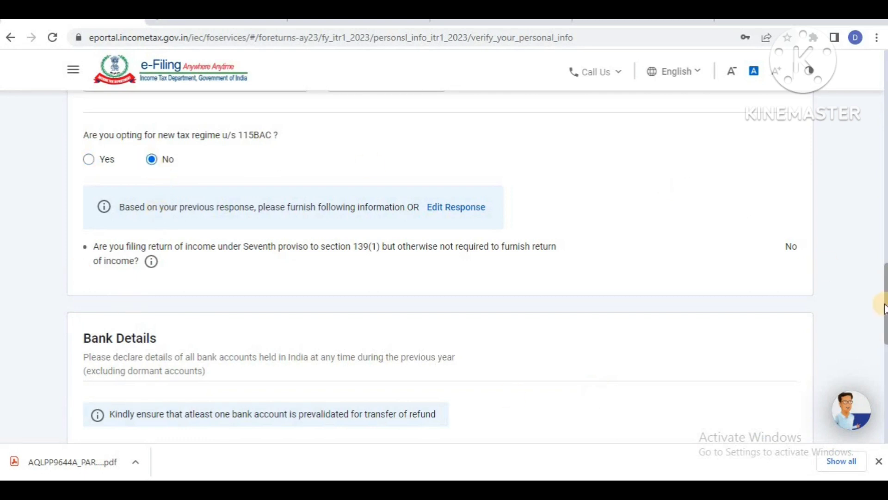
- Review the bank details, checking which accounts are validated and selected for refund
scroll(884, 309, down, 5)
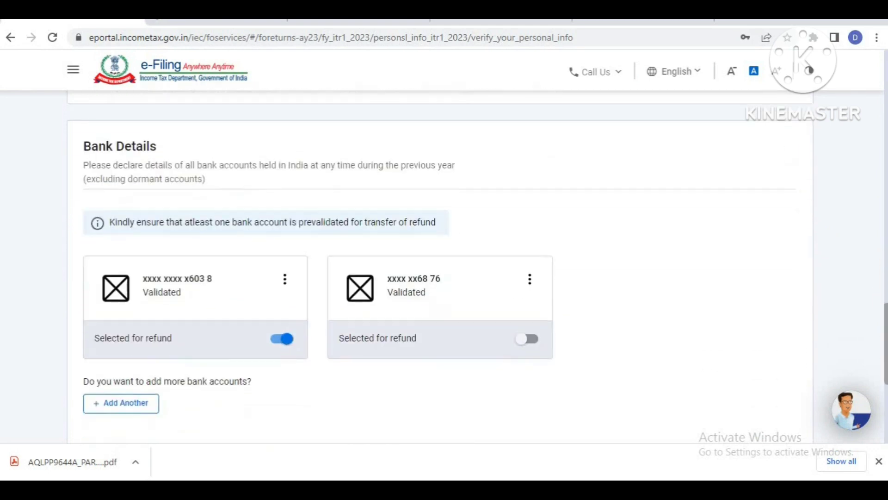
scroll(526, 276, down, 2)
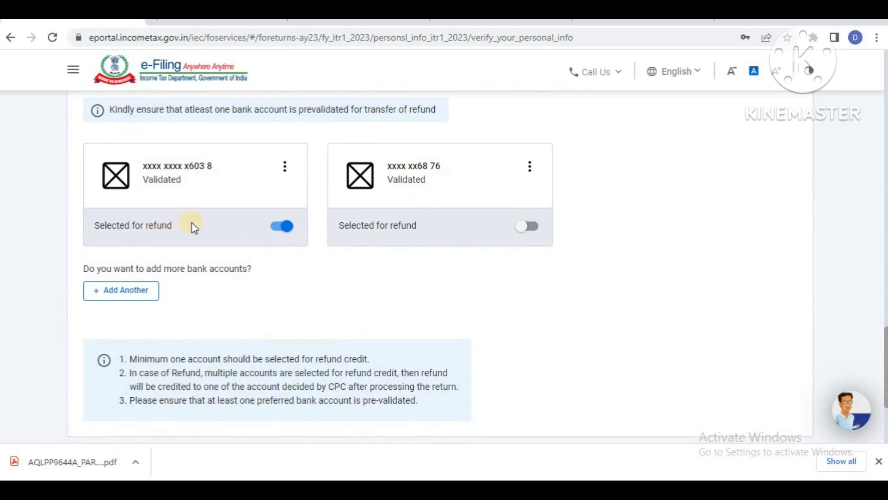
drag(149, 226, 97, 221)
click(184, 234)
triple_click(174, 229)
drag(180, 180, 143, 180)
click(284, 271)
drag(179, 180, 142, 180)
click(263, 283)
drag(126, 225, 181, 225)
click(298, 225)
- Open the form for adding another bank account, examine its required fields, and go back to the return's bank details
click(122, 294)
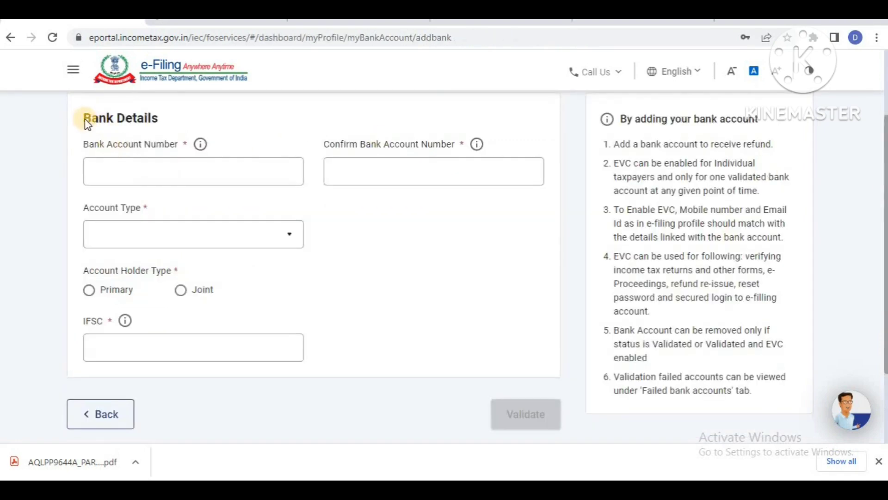
drag(87, 124, 230, 123)
drag(186, 144, 89, 151)
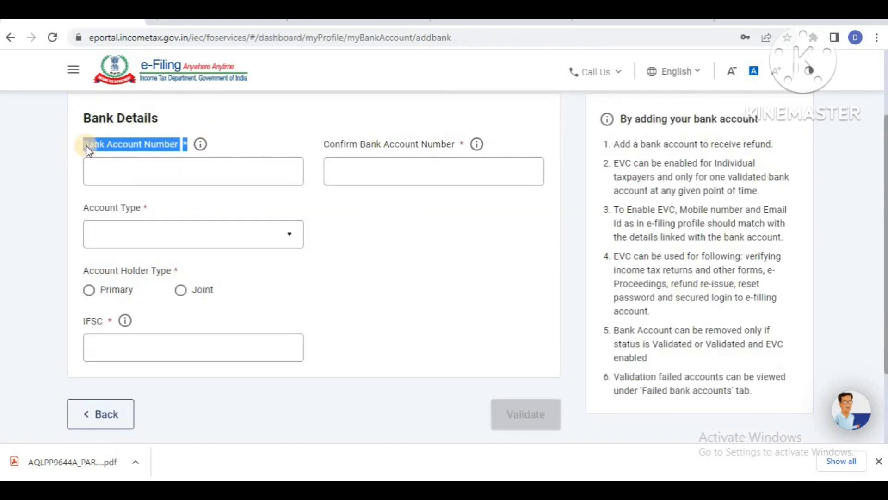
drag(467, 144, 323, 145)
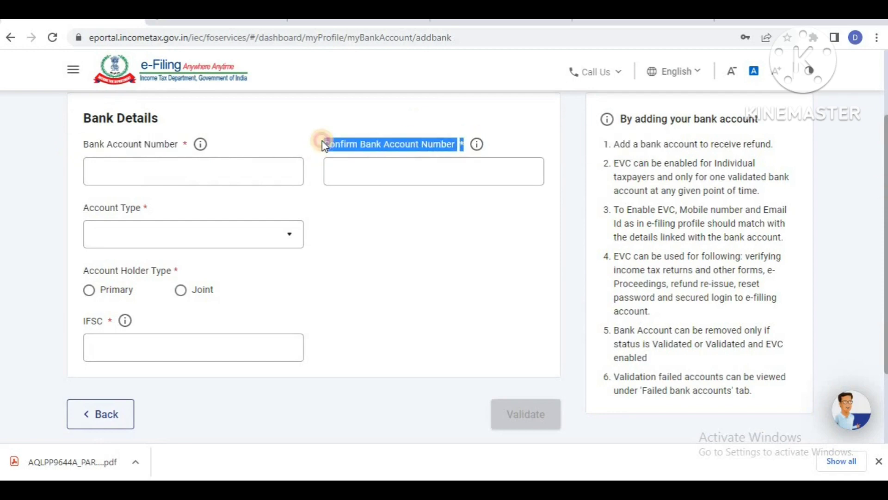
click(249, 234)
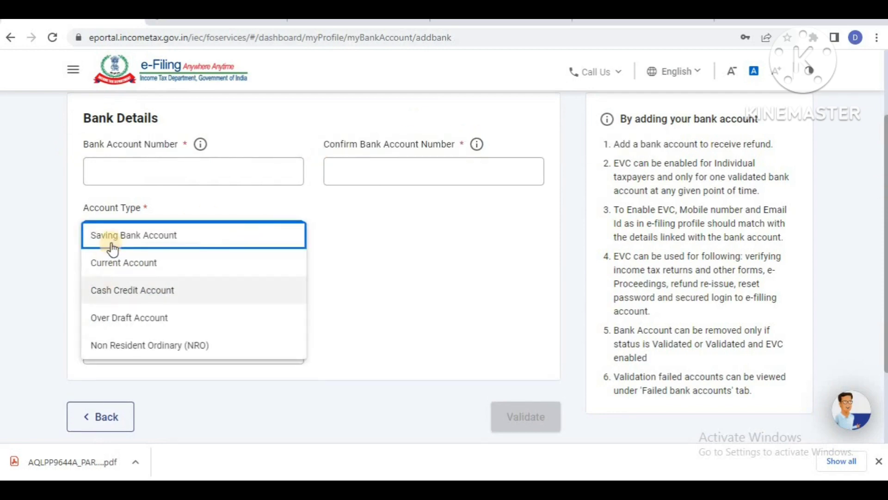
click(406, 267)
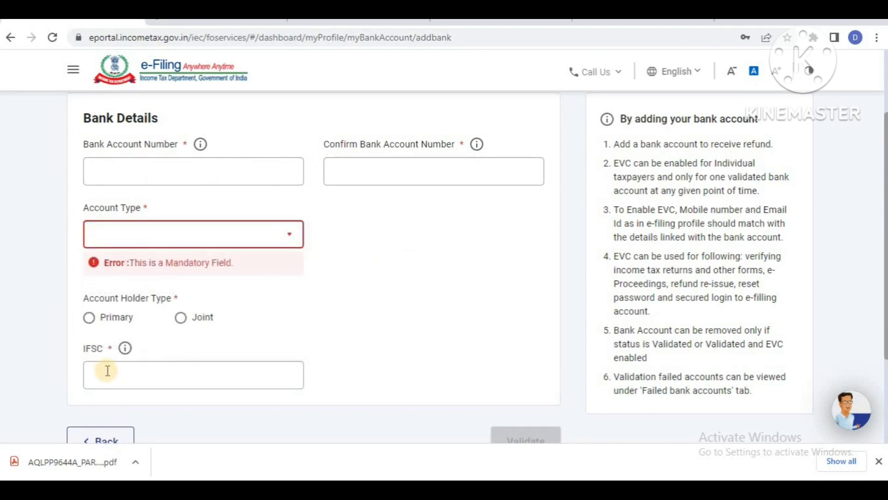
click(89, 317)
click(154, 374)
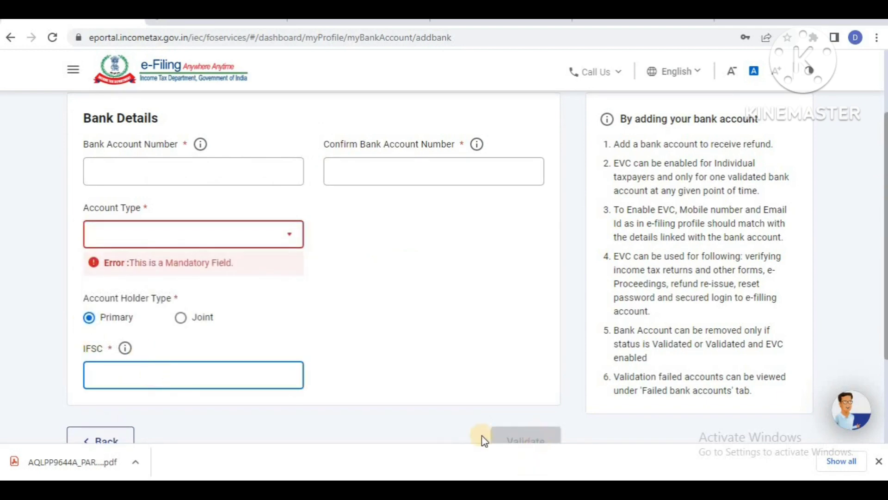
scroll(879, 282, down, 1)
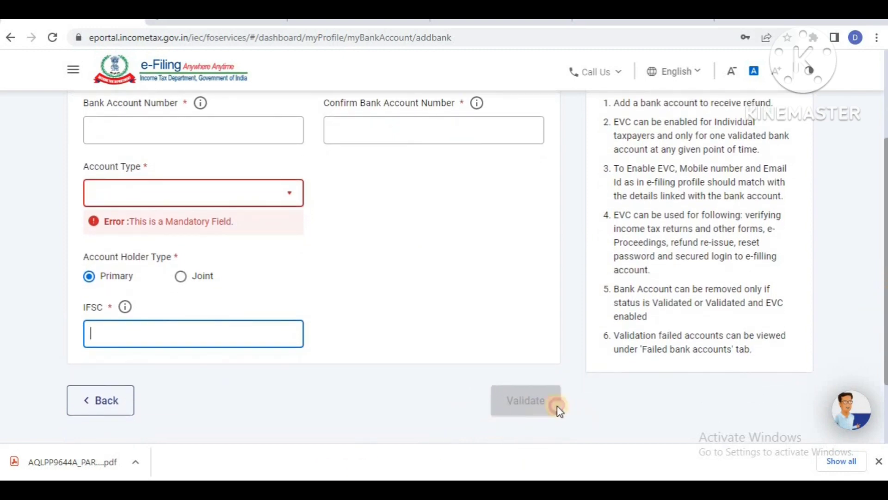
drag(556, 407, 460, 386)
click(406, 412)
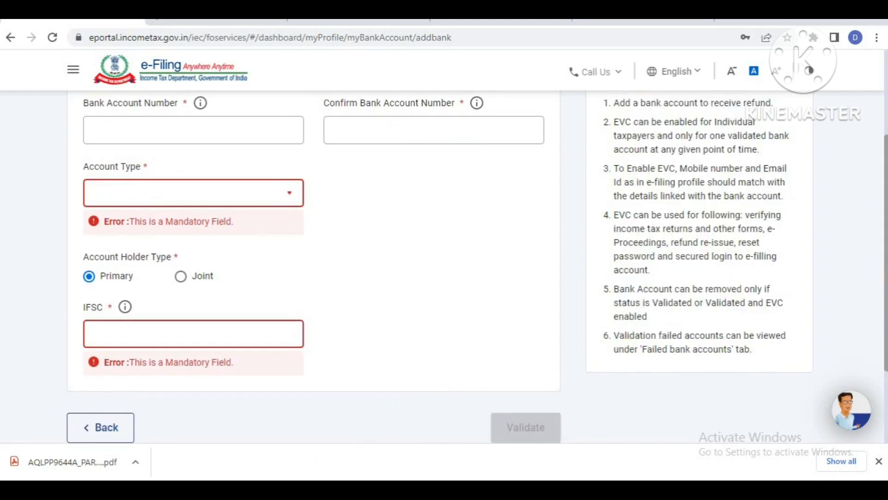
mouse_move(886, 205)
mouse_down()
mouse_move(887, 175)
mouse_move(886, 214)
mouse_up()
scroll(159, 283, down, 1)
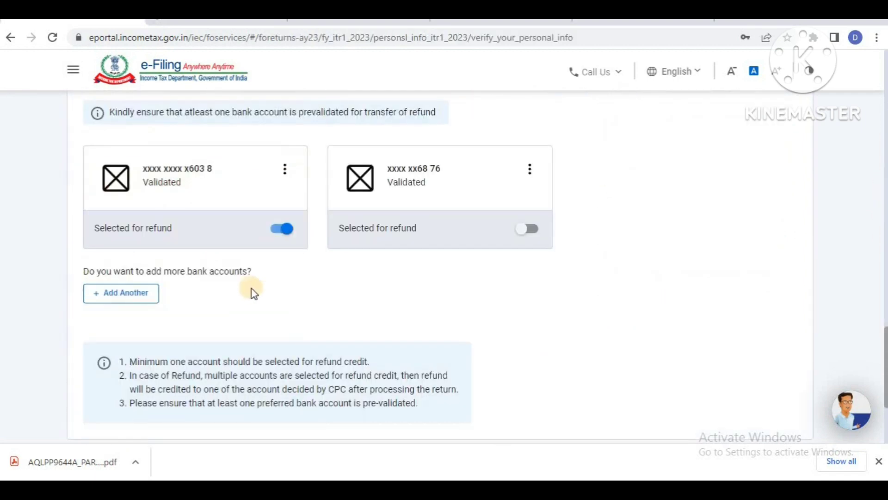
- Check the refund account's validation status and confirm the Personal Information section
drag(181, 185, 113, 190)
click(187, 198)
scroll(754, 368, down, 3)
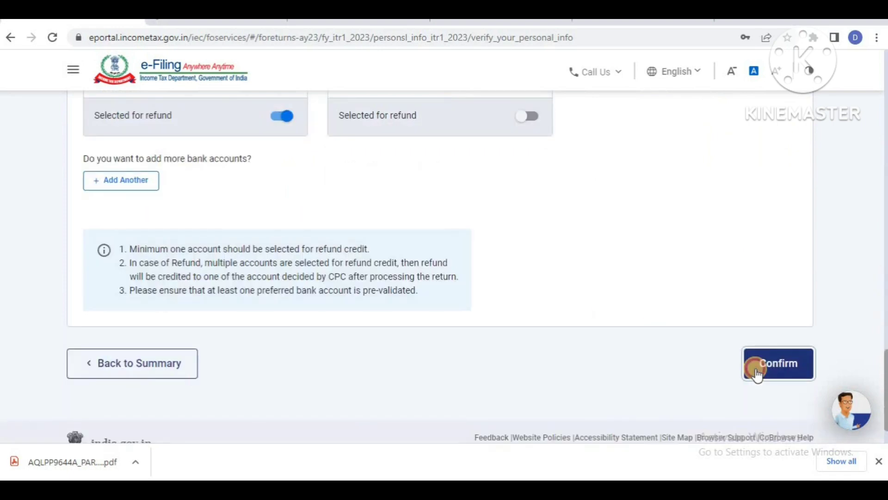
click(753, 368)
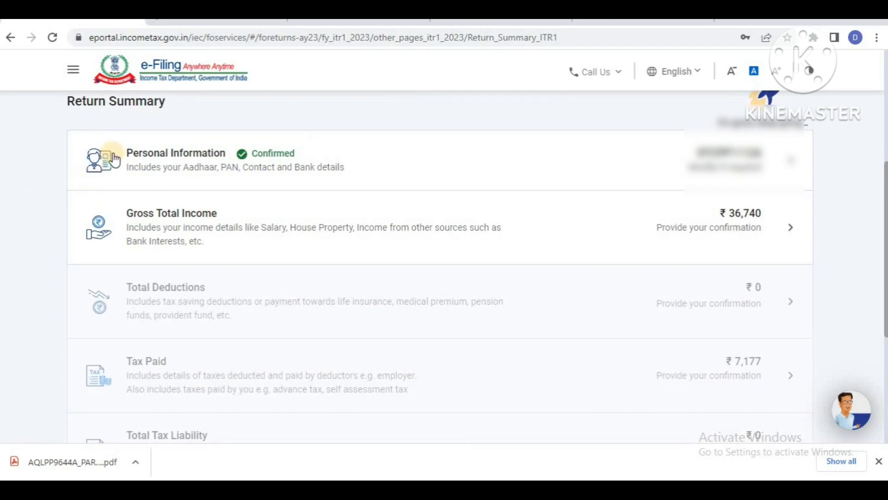
- Open the Gross Total Income section and read the salary exemption questions, starting with travel, transfer and uniform expenditure
drag(126, 152, 224, 151)
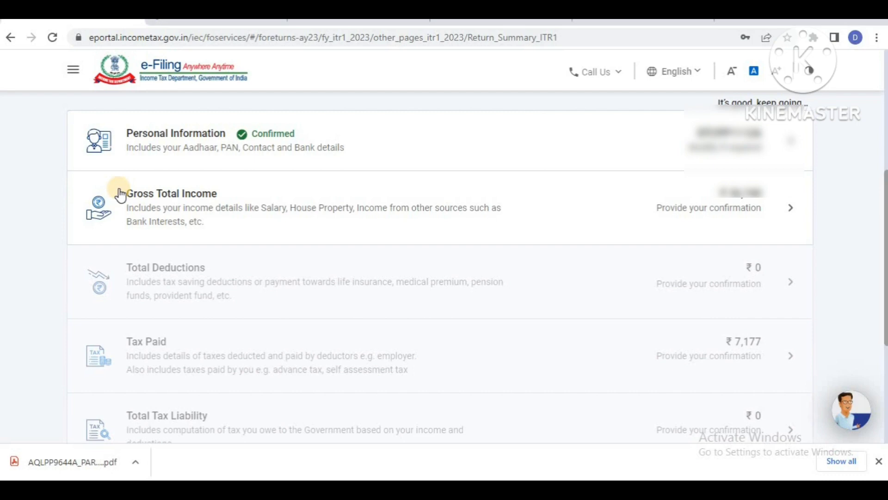
drag(104, 190, 239, 194)
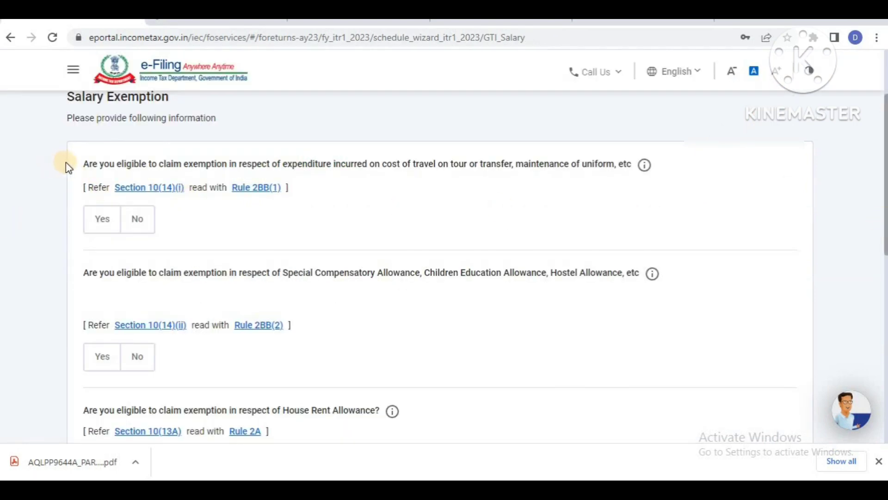
drag(72, 167, 631, 162)
click(558, 215)
scroll(884, 169, down, 1)
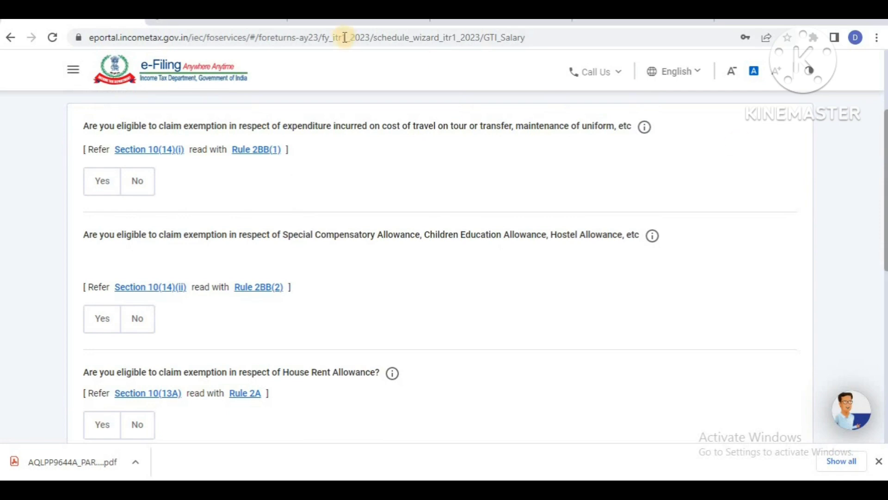
- Answer No to the exemption for travel, transfer and uniform maintenance expenditure, after checking which amount a Yes answer requires
click(95, 192)
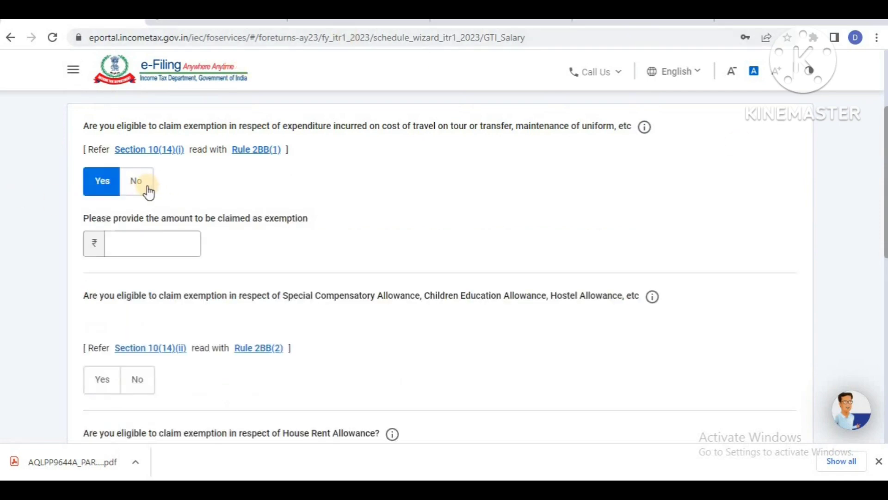
click(135, 244)
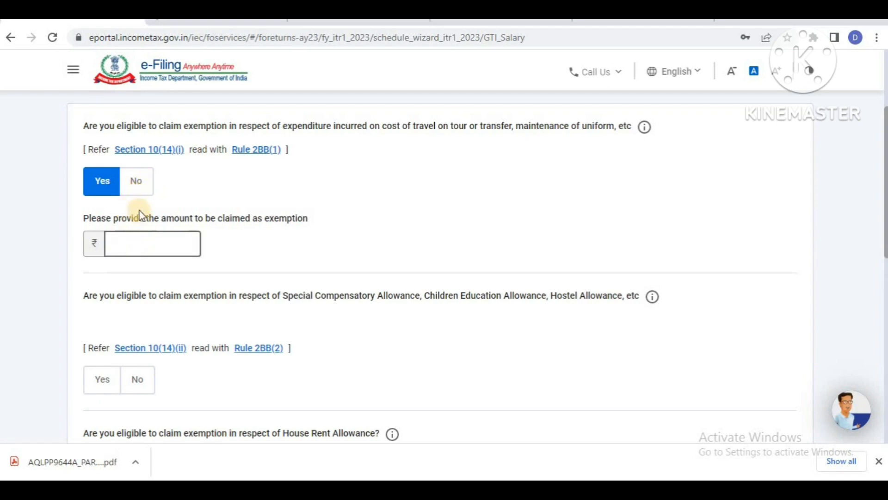
click(136, 181)
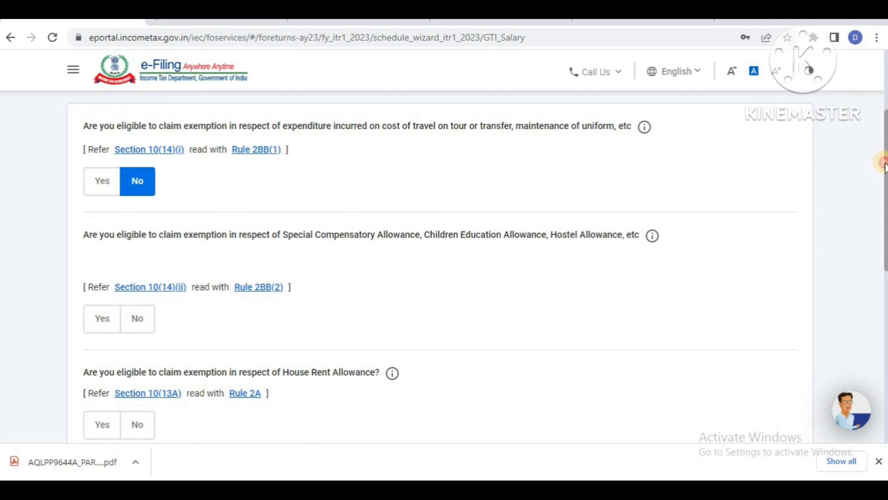
- Claim an exemption of ₹1,200 for Special Compensatory, Children Education and Hostel Allowance under Section 10(14)(ii)
drag(884, 167, 881, 199)
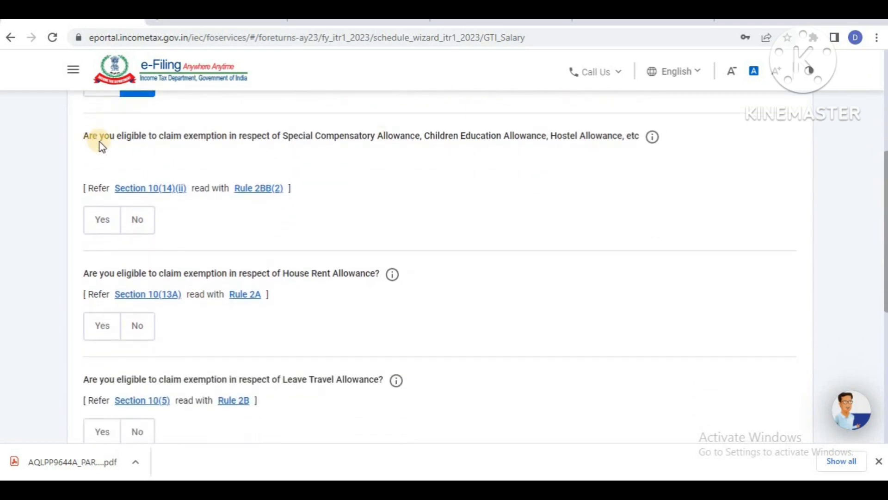
drag(86, 144, 209, 143)
drag(272, 147, 633, 139)
click(576, 163)
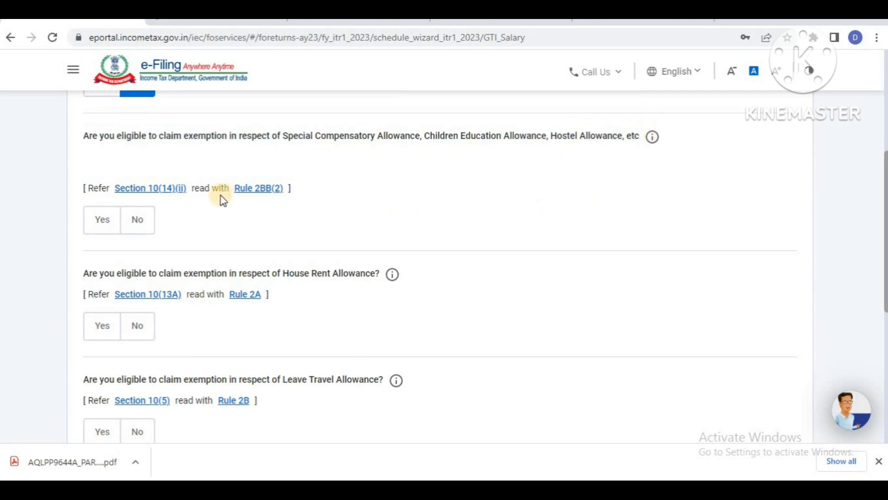
click(103, 222)
click(131, 282)
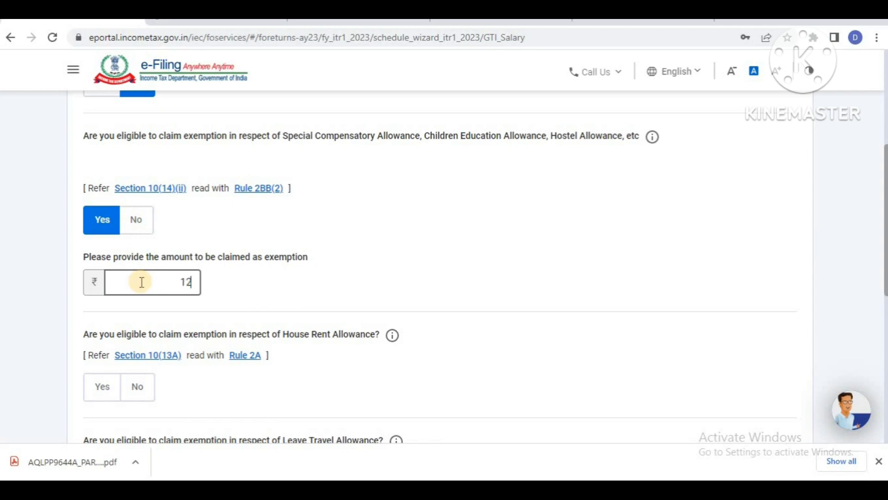
click(495, 217)
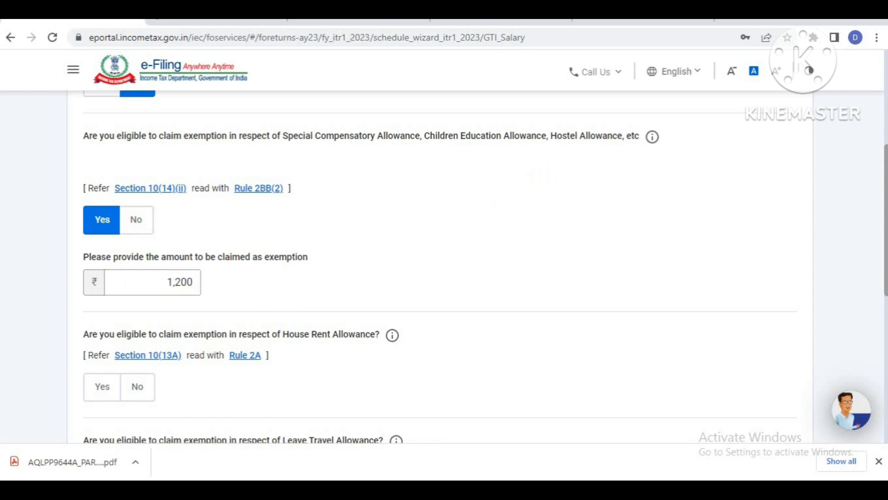
- Claim a House Rent Allowance exemption of ₹52,132 under Section 10(13A)
drag(884, 260, 876, 337)
drag(84, 137, 373, 152)
click(360, 158)
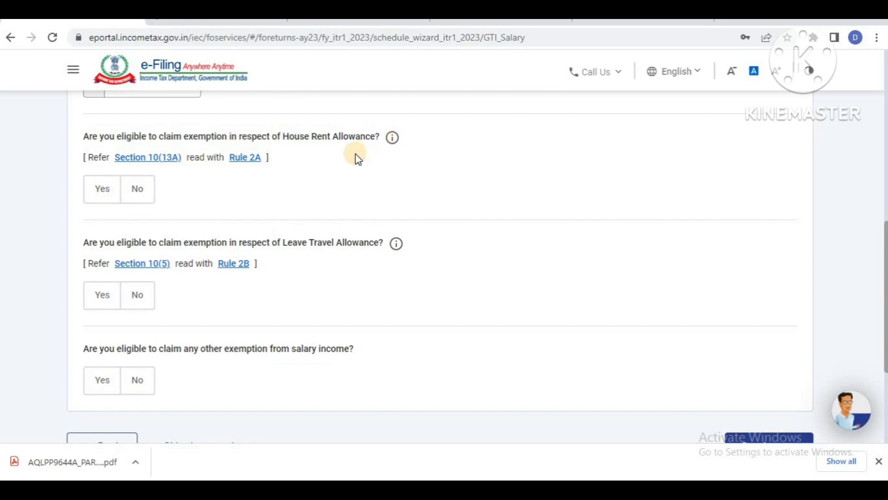
click(101, 195)
click(125, 253)
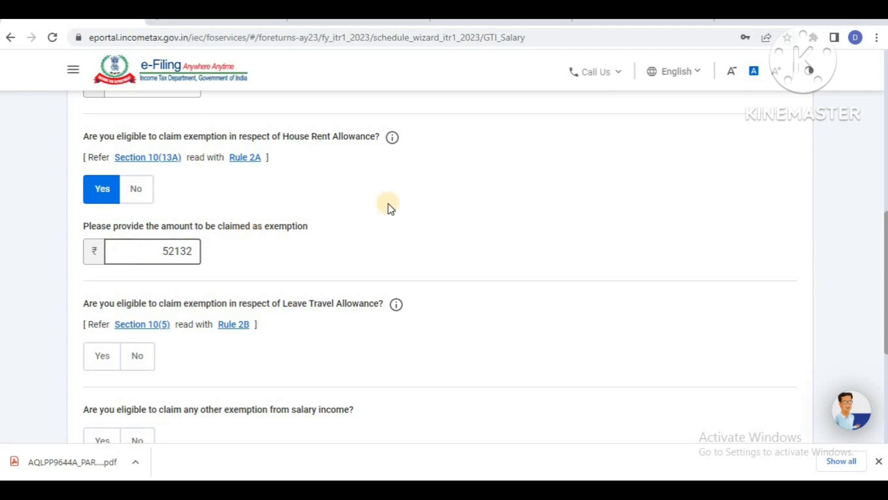
click(431, 196)
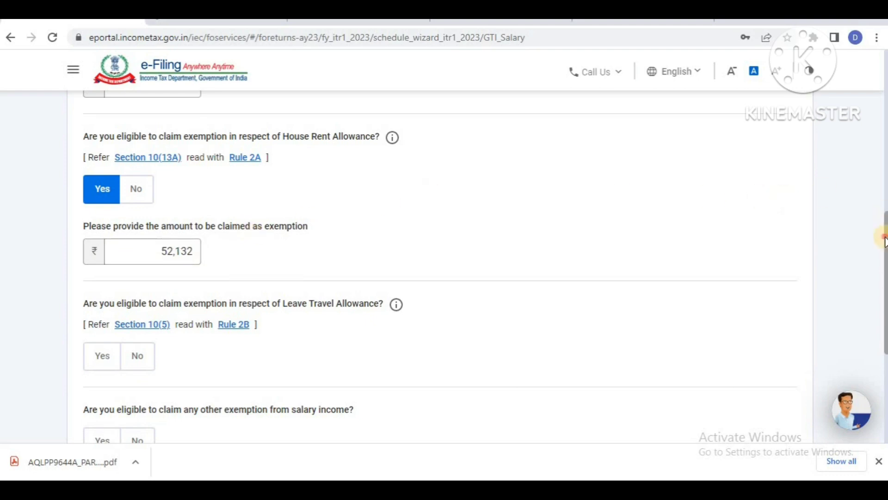
- Answer No to the Leave Travel Allowance exemption under Section 10(5)
drag(883, 239, 884, 294)
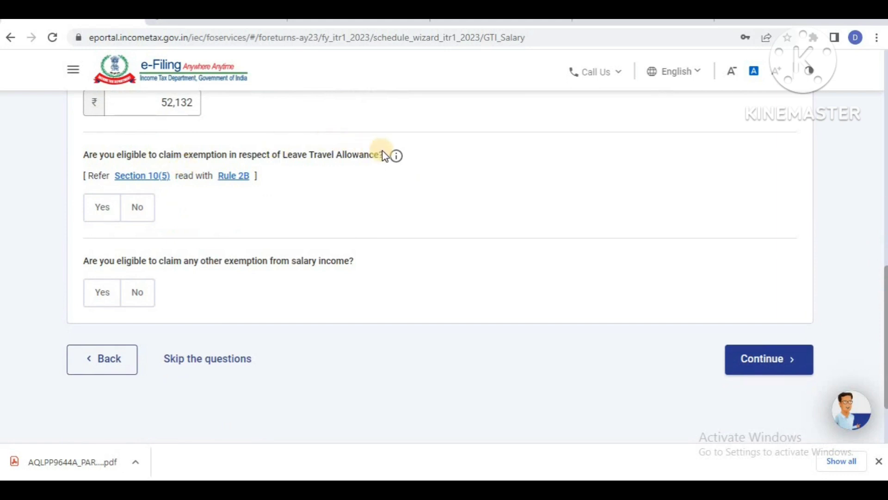
drag(383, 154, 262, 155)
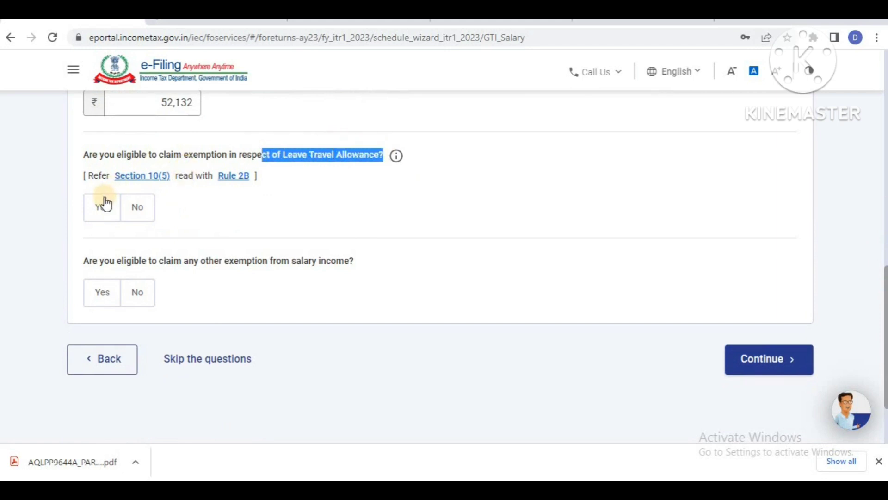
click(138, 217)
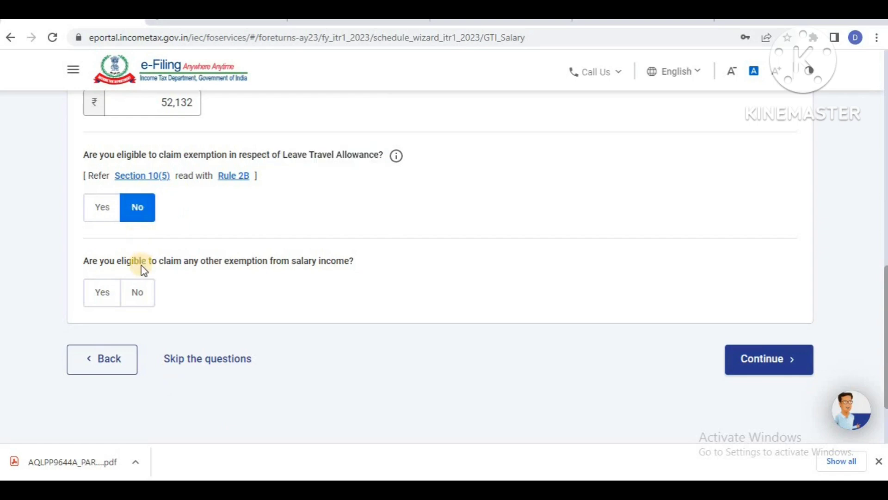
- Show the other salary exemption types and review the list, including retirement gratuity and commuted pension
drag(86, 260, 200, 270)
drag(265, 273, 355, 276)
click(134, 294)
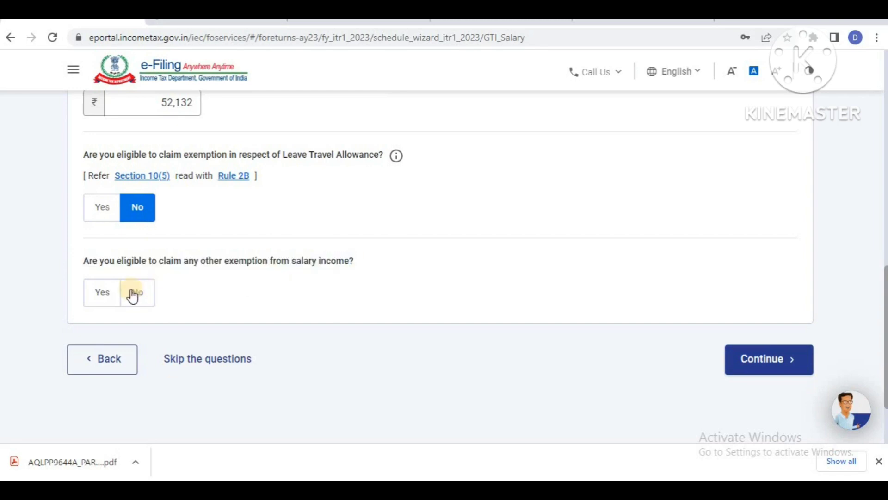
click(103, 293)
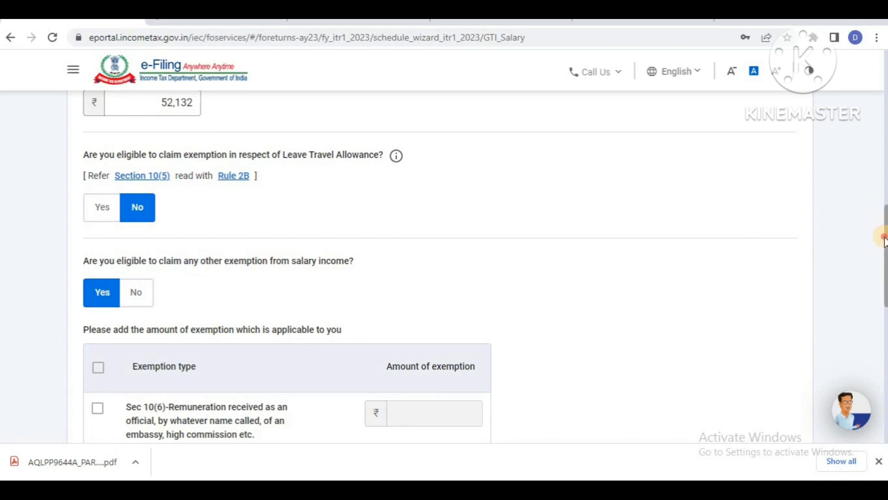
drag(884, 246, 884, 263)
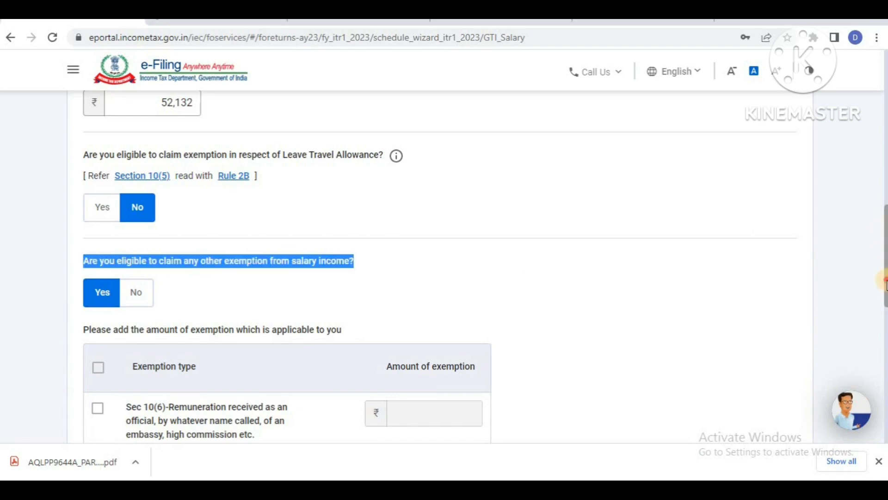
scroll(883, 259, down, 5)
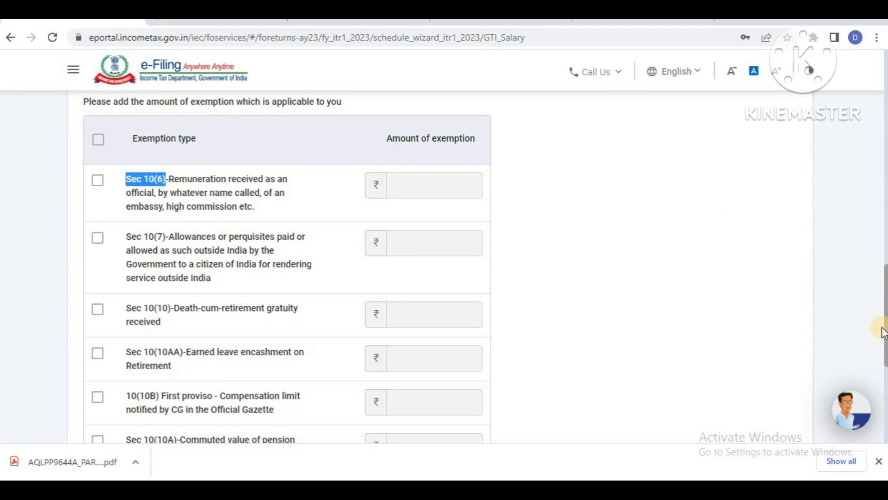
drag(885, 328, 885, 348)
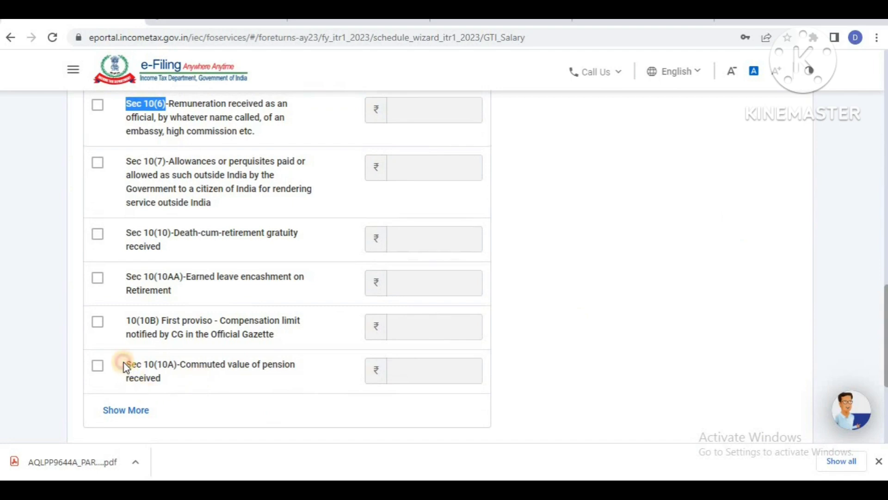
drag(126, 368, 279, 373)
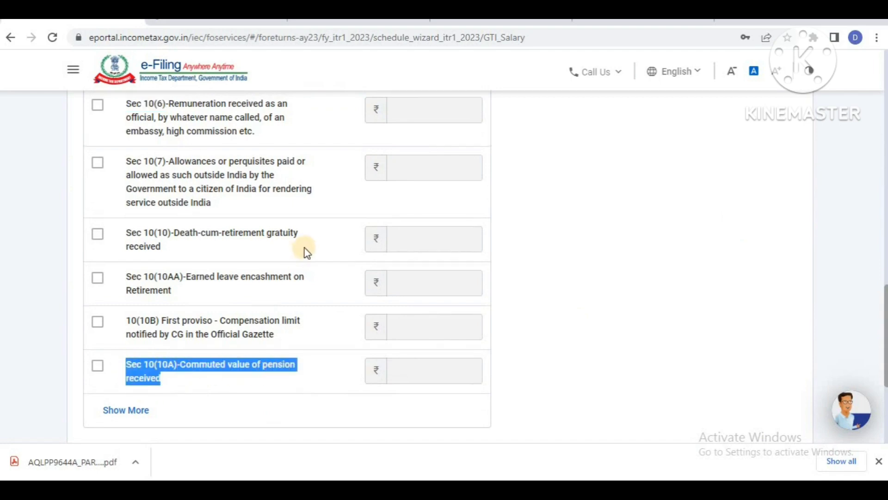
drag(298, 232, 147, 253)
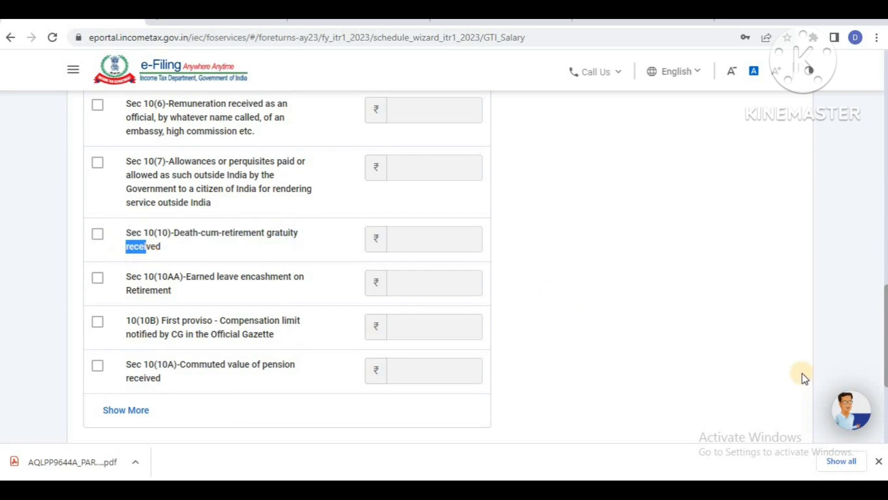
scroll(878, 331, up, 4)
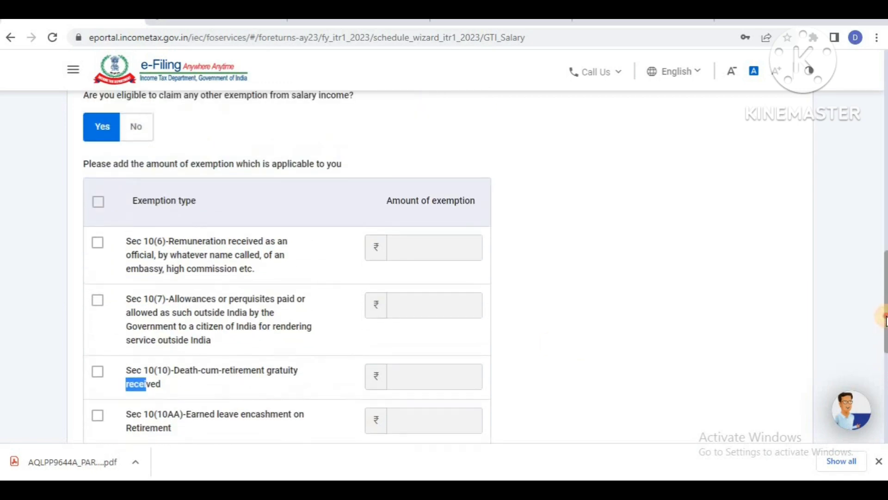
- Answer No to any other exemption from salary income and continue to the income source details
click(138, 155)
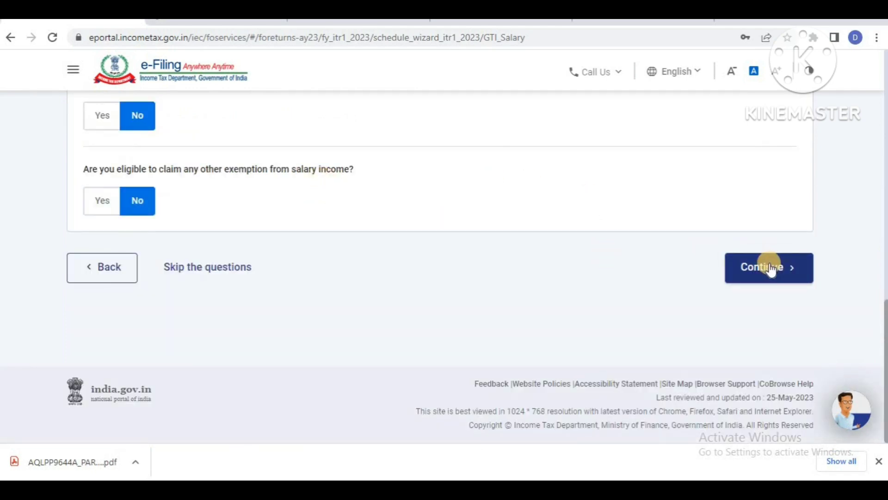
click(770, 269)
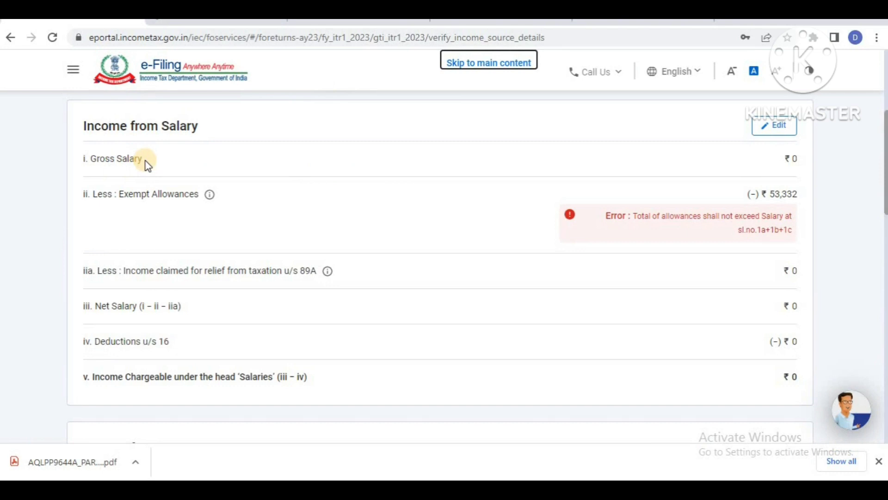
- Edit Income from Salary and set the salary as per section 17(1) to ₹8,33,000
drag(145, 160, 82, 158)
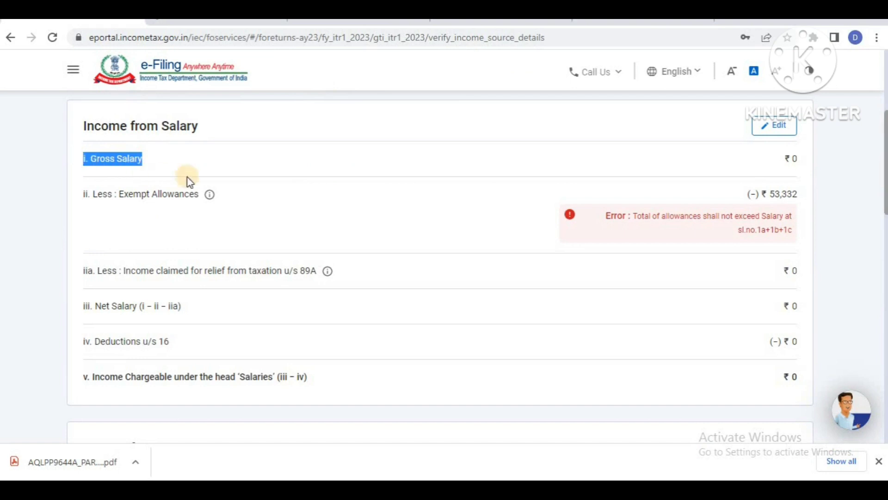
click(328, 155)
click(771, 132)
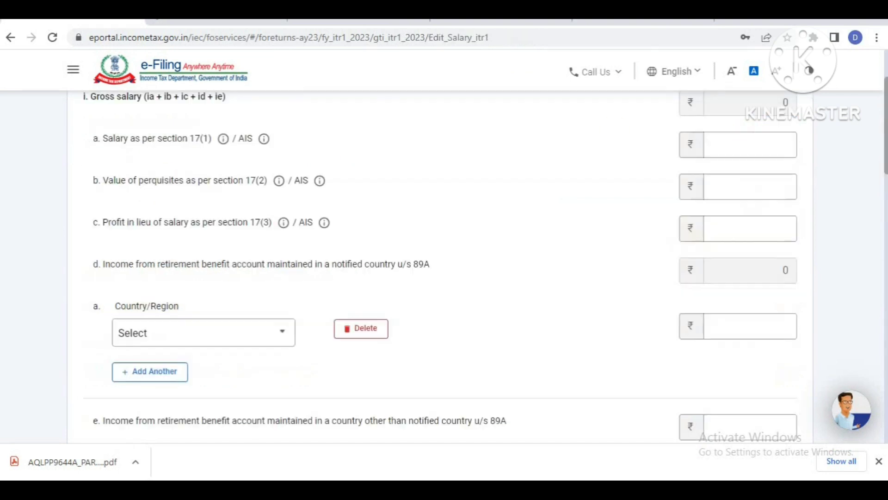
triple_click(187, 138)
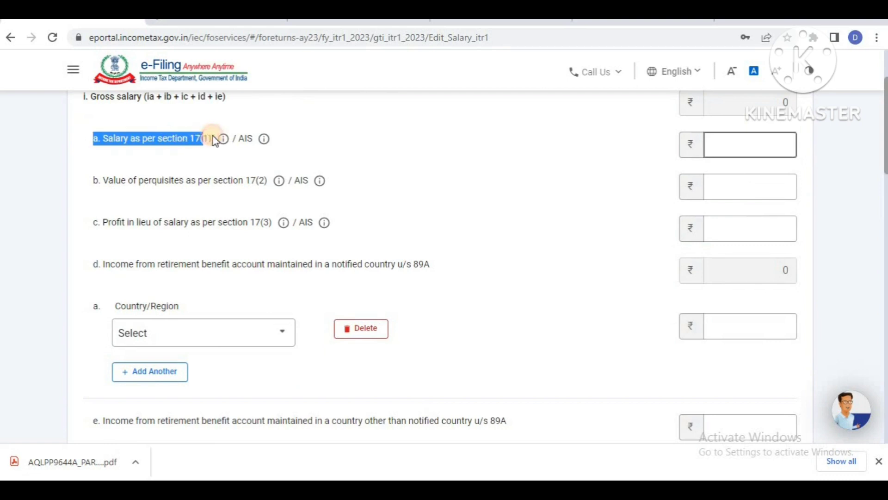
click(627, 176)
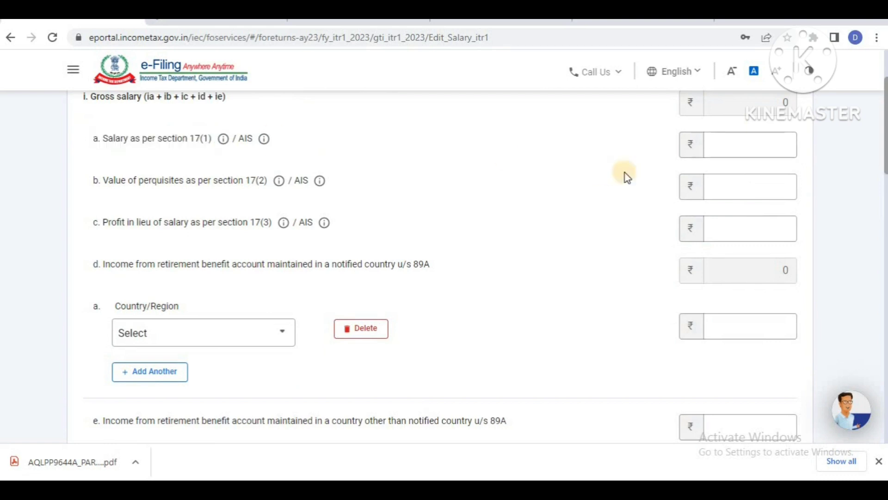
click(722, 137)
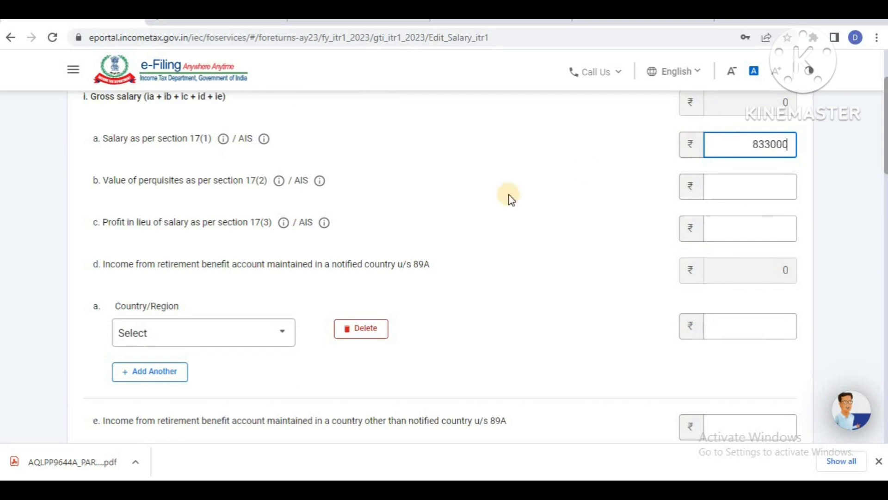
- Check the country options for section 89A retirement benefit income and delete the empty country row
click(254, 335)
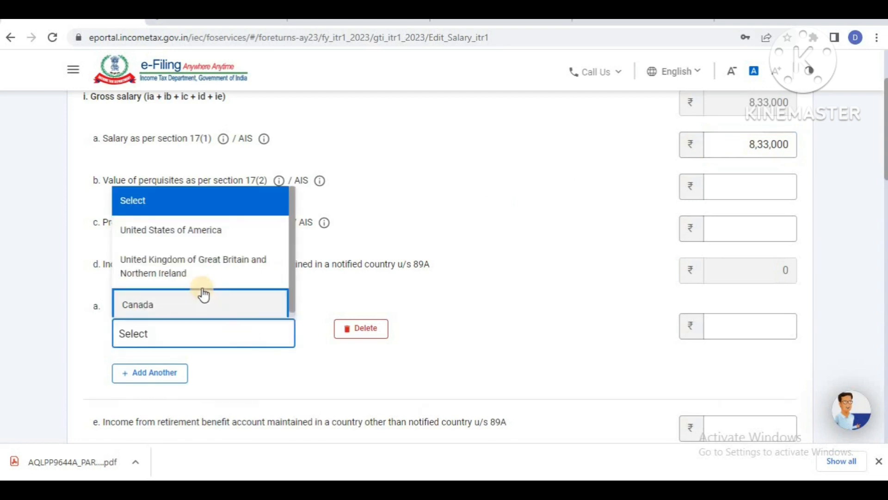
scroll(290, 166, down, 2)
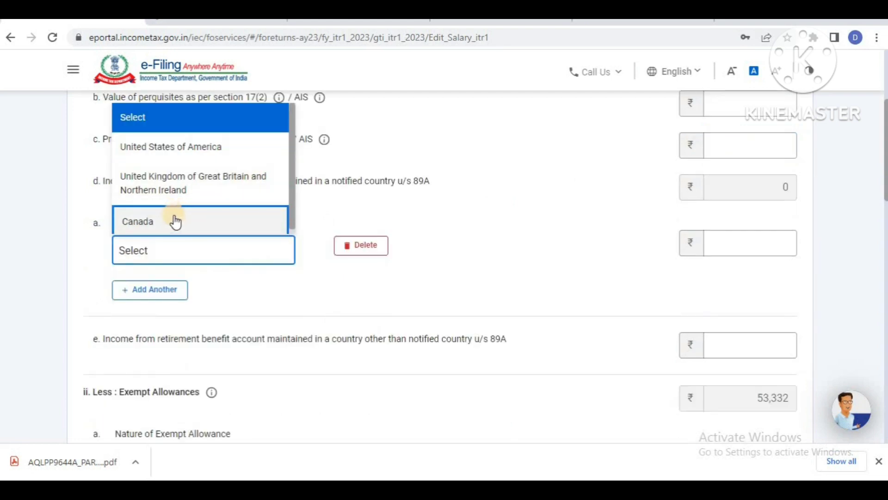
click(360, 252)
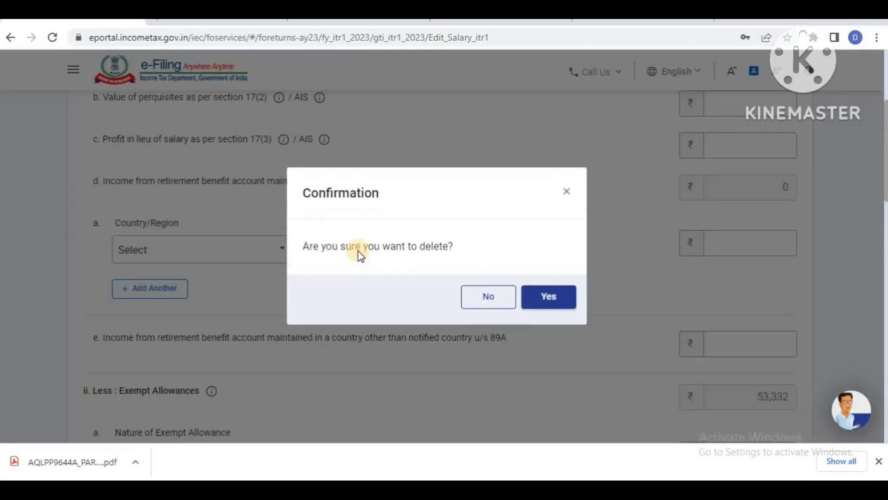
click(550, 300)
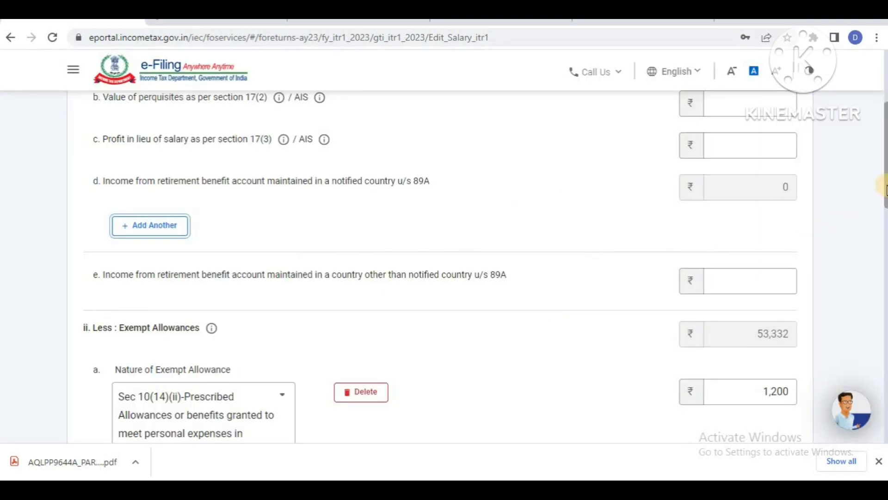
- Review the claimed exempt allowances, the net salary and the deductions under section 16
scroll(882, 187, down, 3)
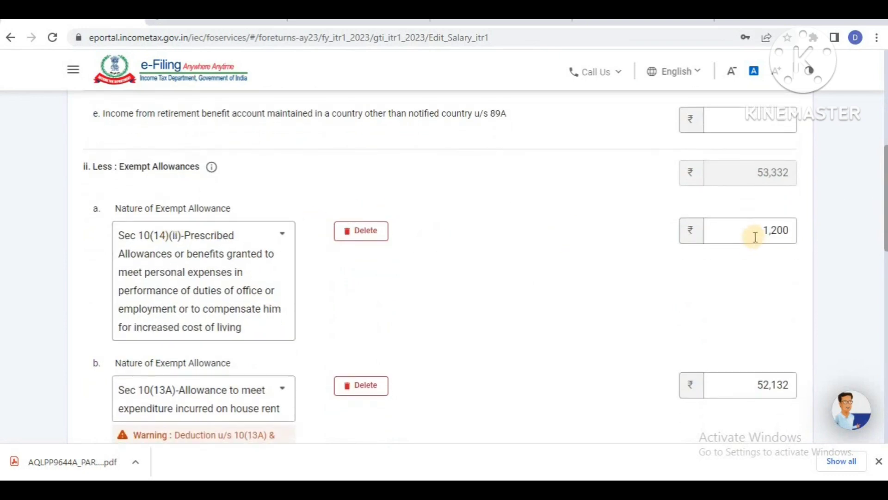
drag(884, 245, 883, 317)
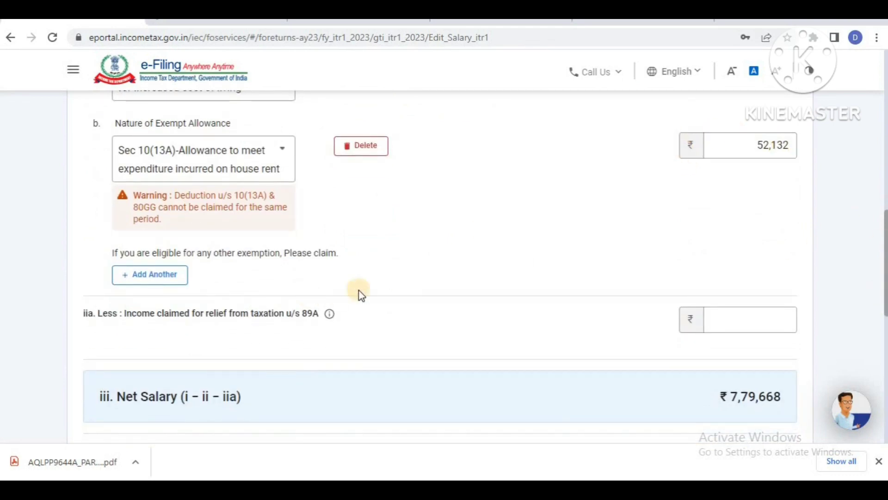
drag(886, 231, 886, 284)
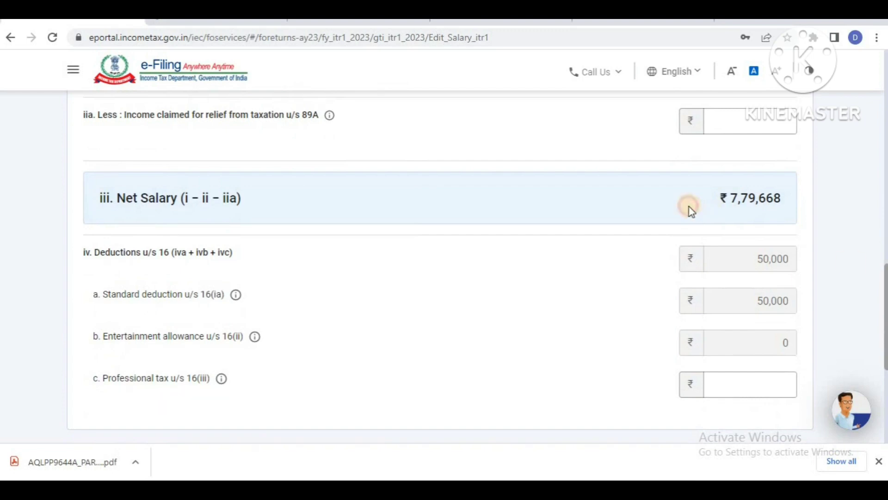
- Check the net salary and the standard deduction under section 16(ia), and save the salary income details
drag(689, 198, 774, 196)
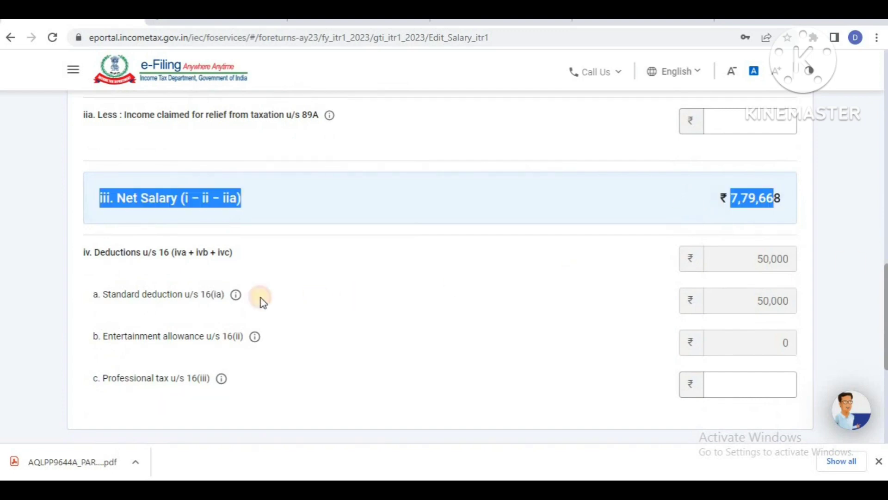
drag(85, 288, 293, 293)
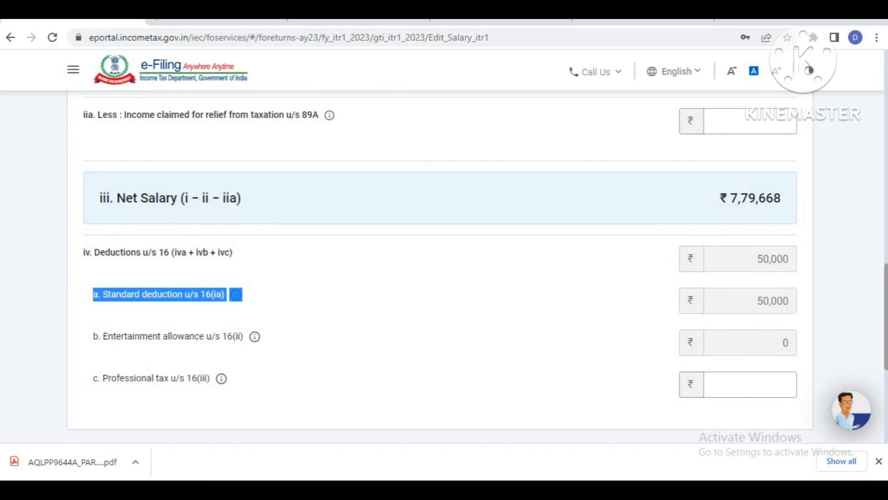
scroll(444, 259, down, 4)
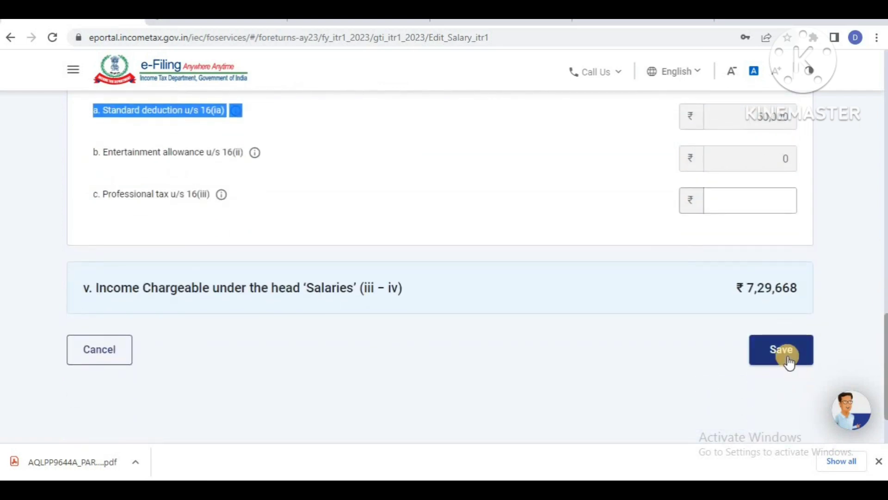
click(782, 350)
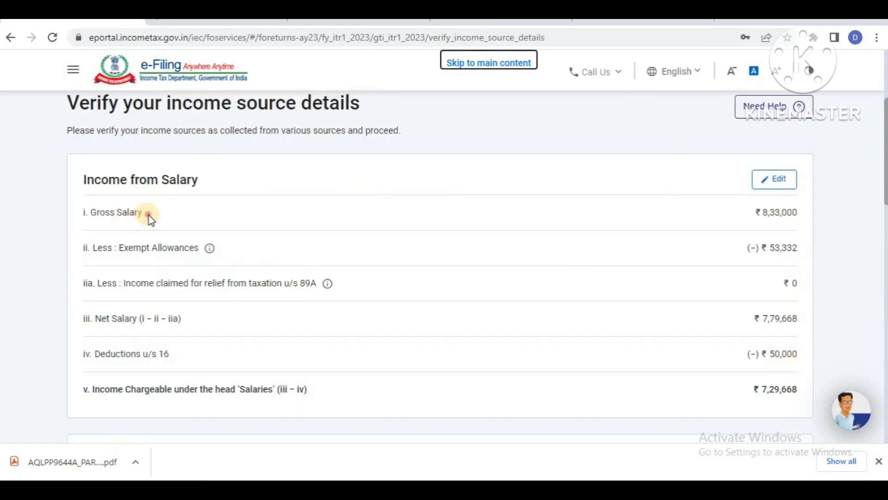
- Review the saved salary breakdown and compare the income chargeable under Salaries with the figure in the Form 16 Part B PDF
drag(148, 214, 75, 210)
drag(249, 247, 36, 240)
click(294, 232)
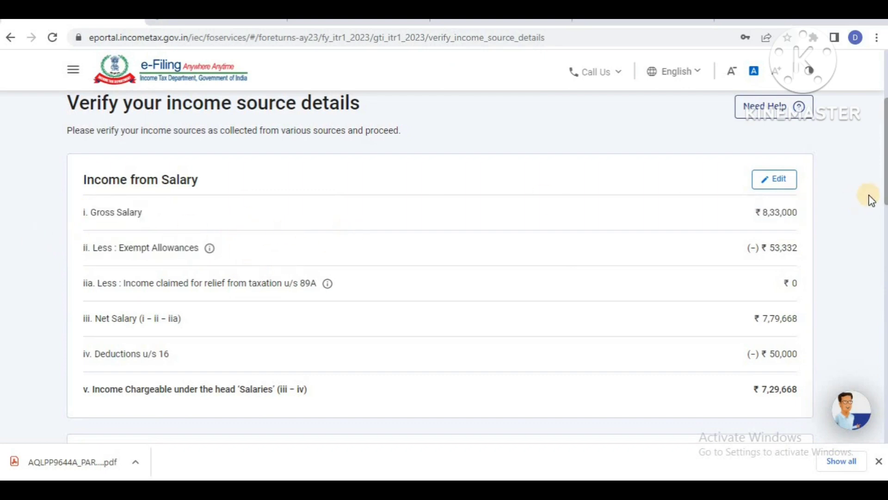
scroll(869, 208, down, 3)
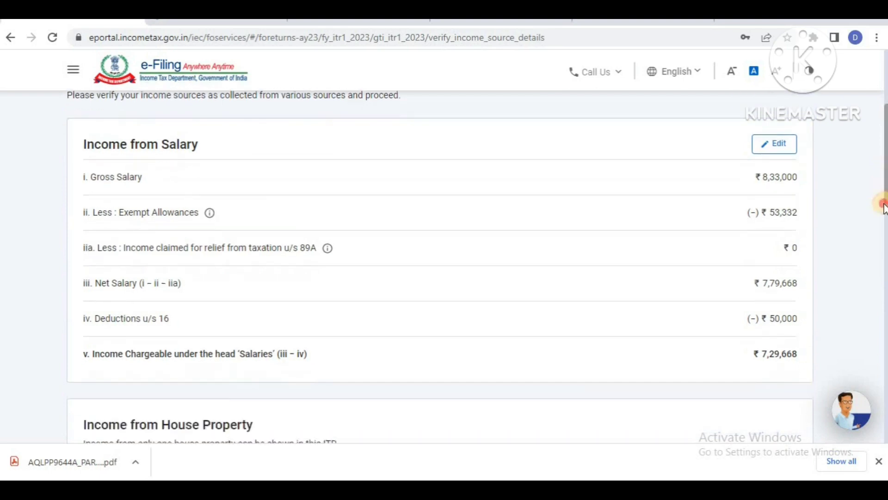
drag(808, 268, 748, 272)
click(803, 280)
drag(803, 277, 801, 270)
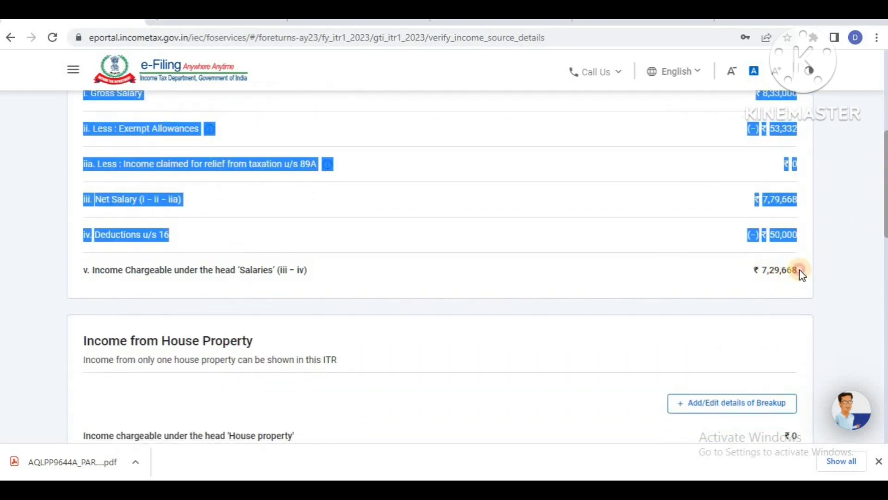
click(828, 280)
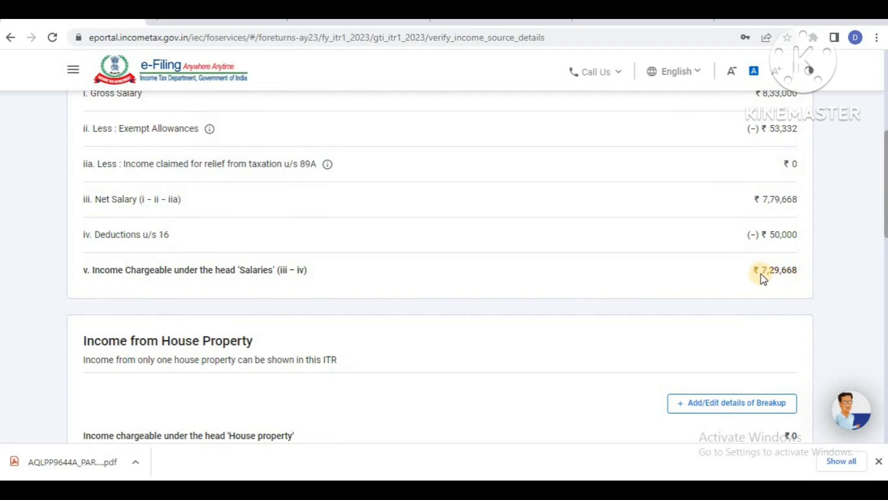
click(501, 22)
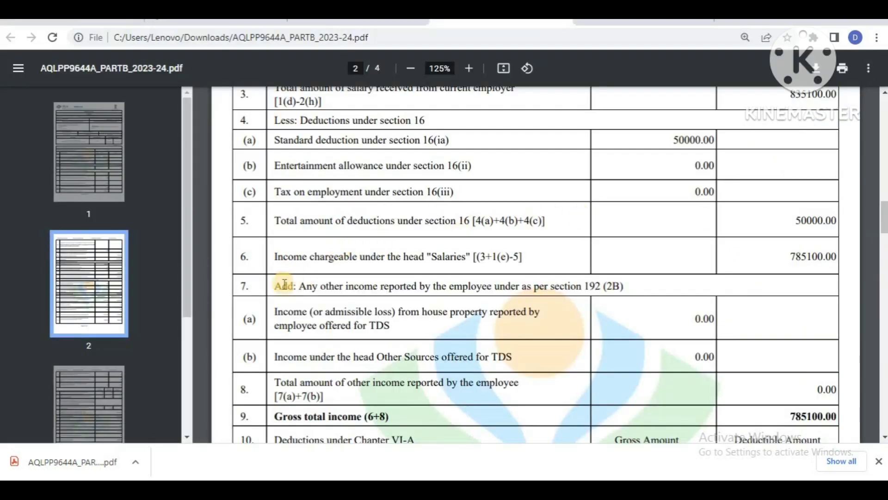
drag(273, 257, 700, 255)
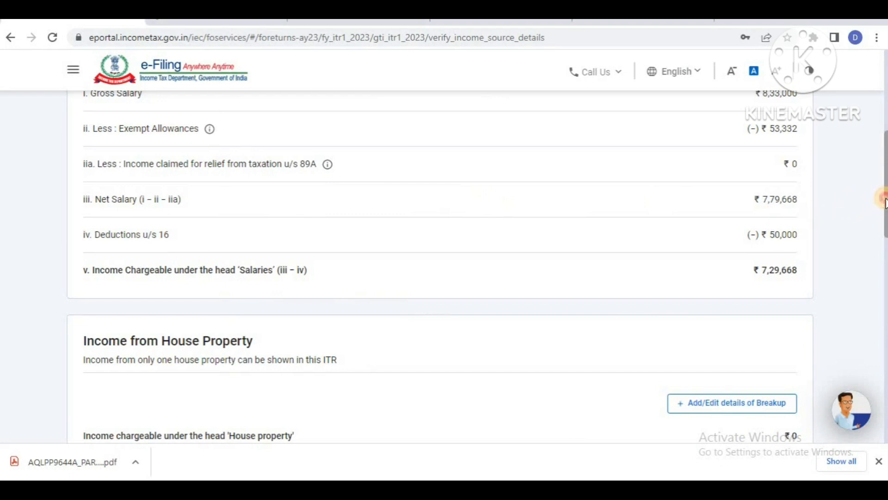
- Add a house property of type Self Occupied under Income from House Property
drag(885, 199, 886, 244)
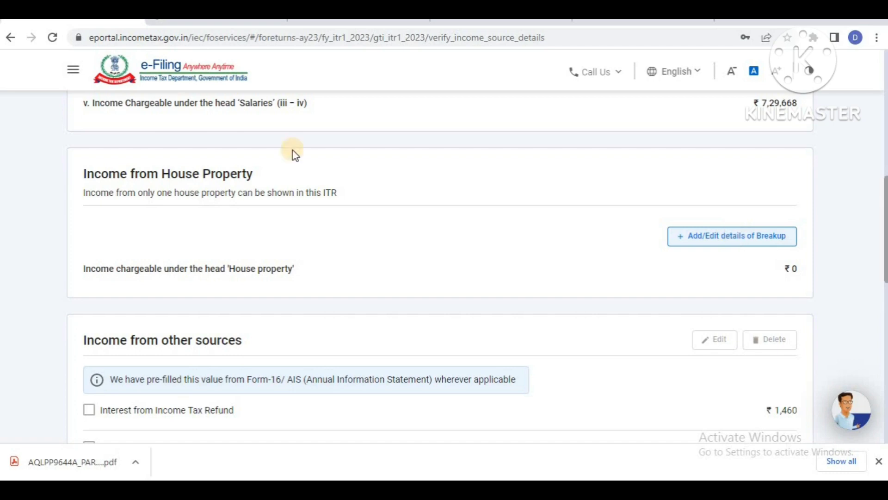
drag(79, 175, 254, 175)
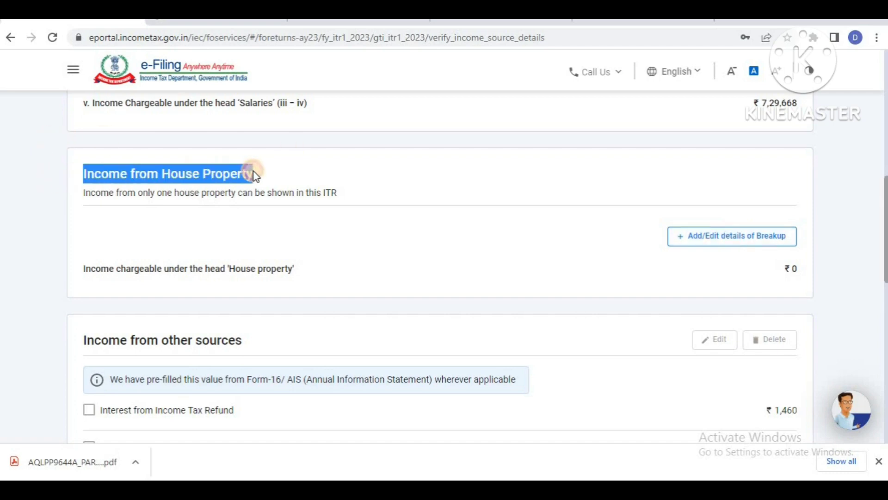
click(412, 202)
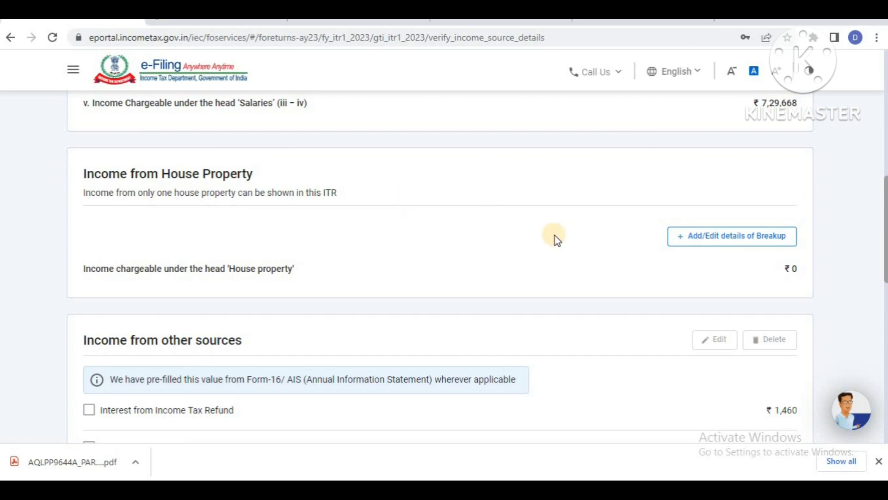
click(722, 240)
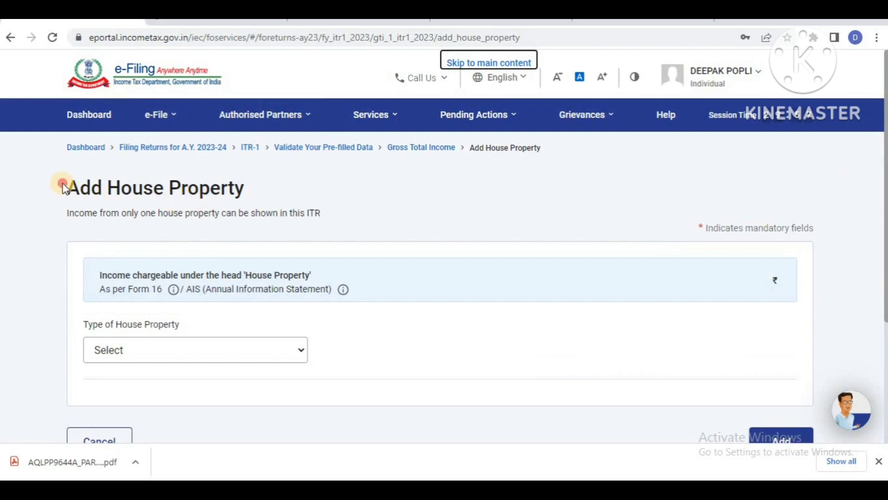
drag(63, 182, 287, 182)
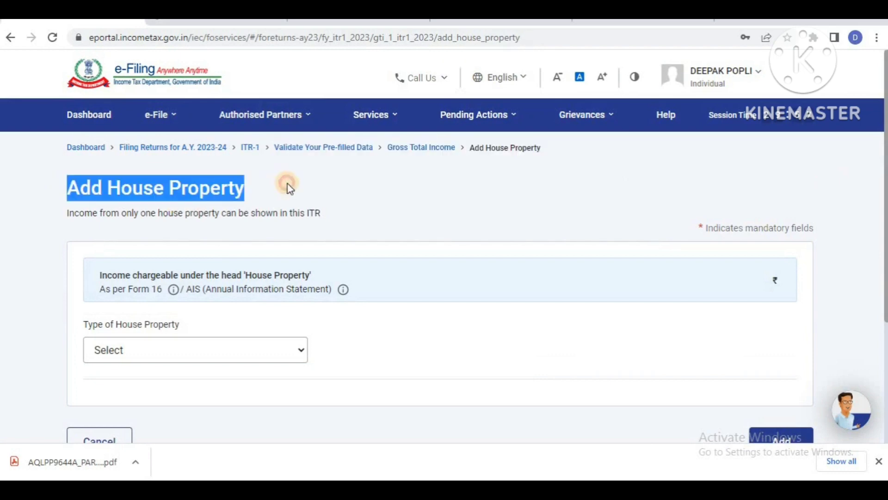
click(185, 350)
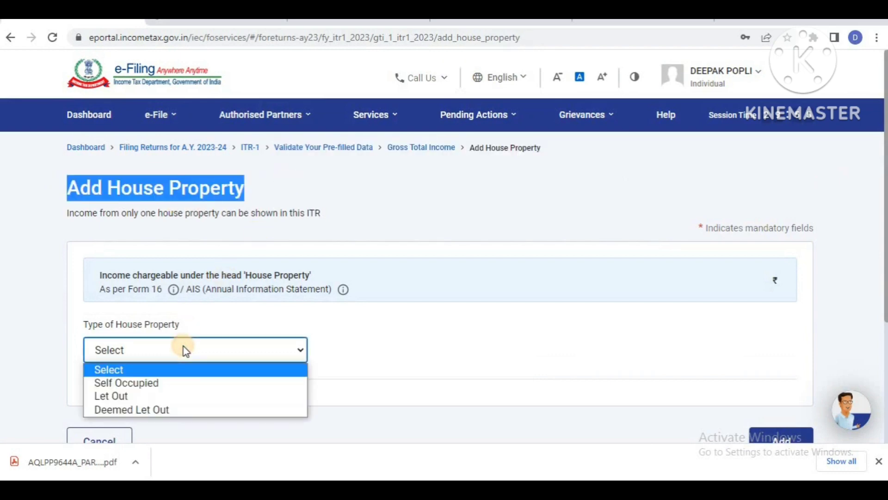
click(155, 382)
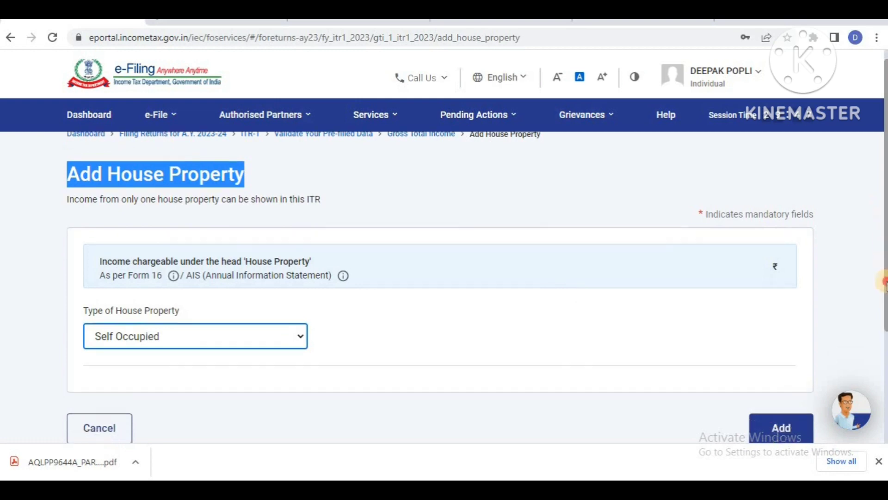
drag(883, 229, 883, 288)
click(768, 319)
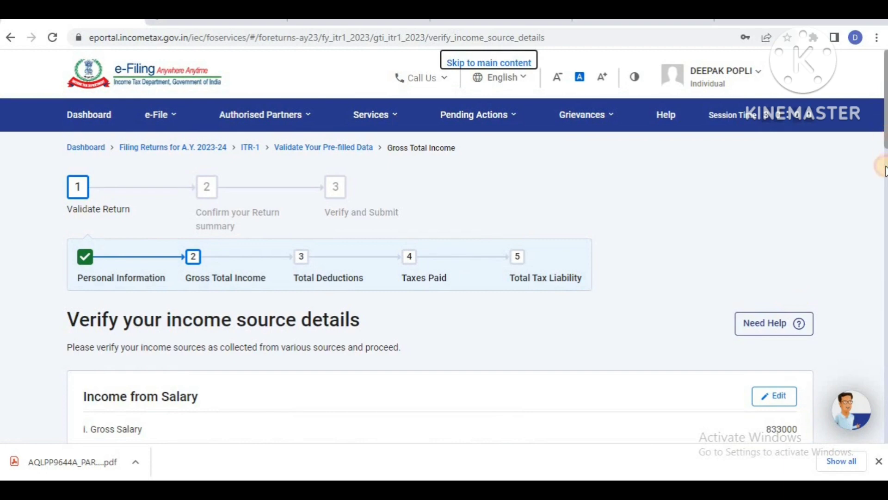
- Edit the self-occupied house property and set the interest payable on borrowed capital to ₹1,50,000
drag(883, 136, 883, 200)
scroll(883, 200, down, 3)
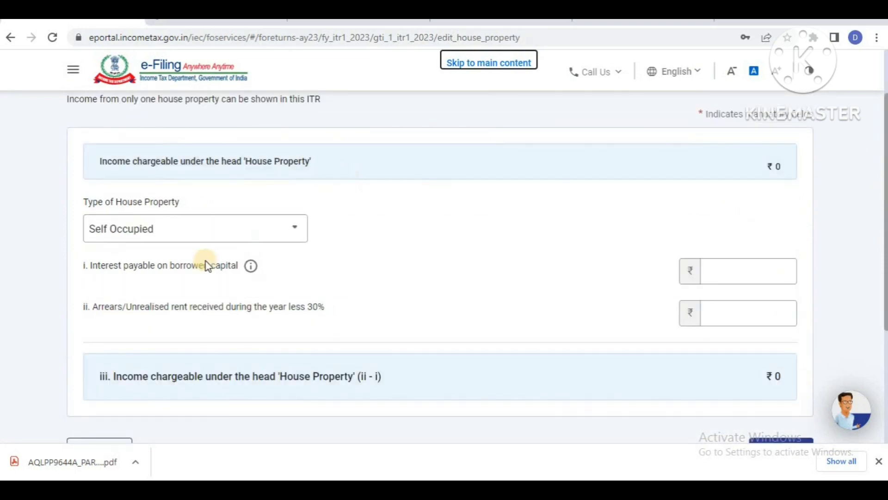
click(80, 267)
drag(79, 268, 328, 263)
click(738, 262)
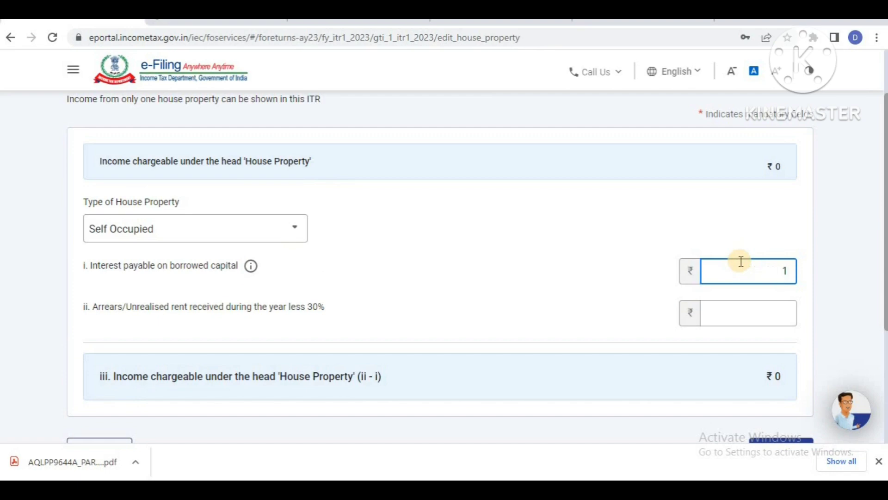
text(0000)
click(859, 281)
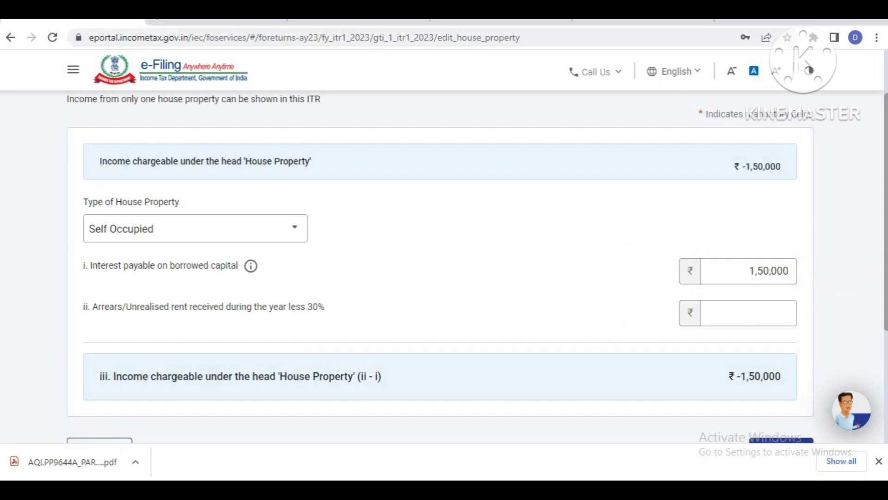
- Try clearing the interest payable on borrowed capital and setting the arrears/unrealised rent received to ₹25,000
scroll(881, 279, down, 1)
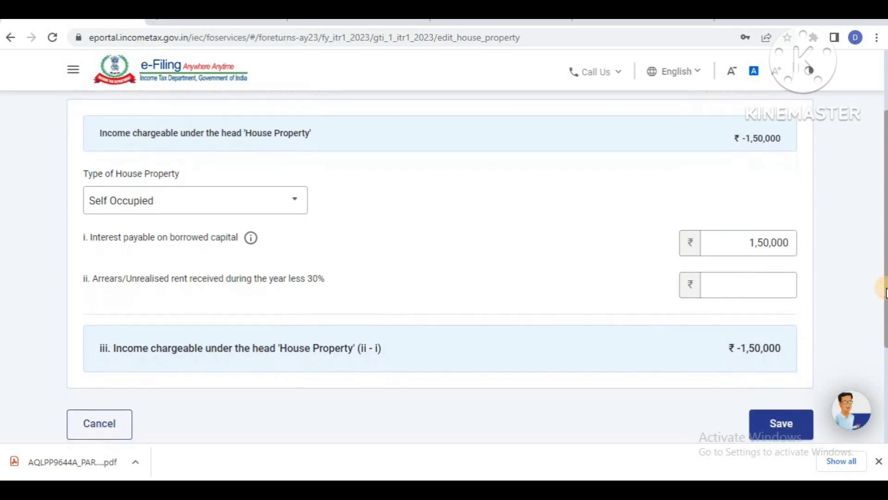
drag(73, 278, 388, 289)
click(387, 284)
click(750, 290)
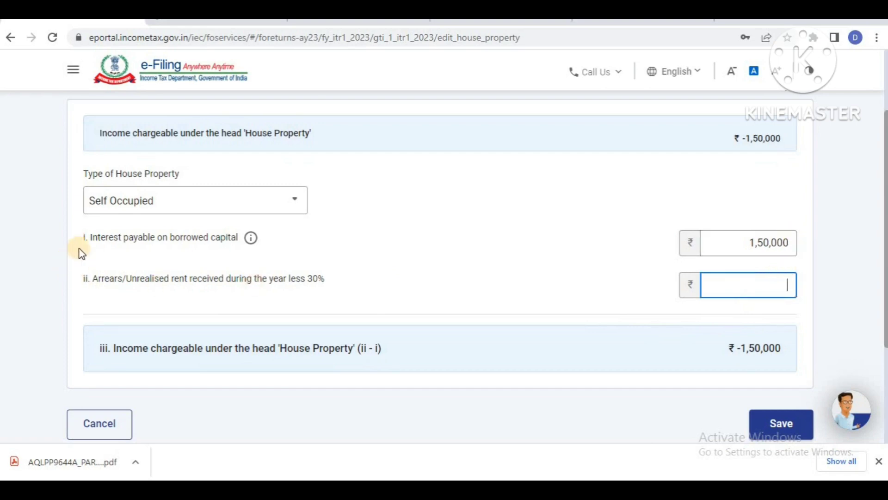
drag(83, 237, 248, 241)
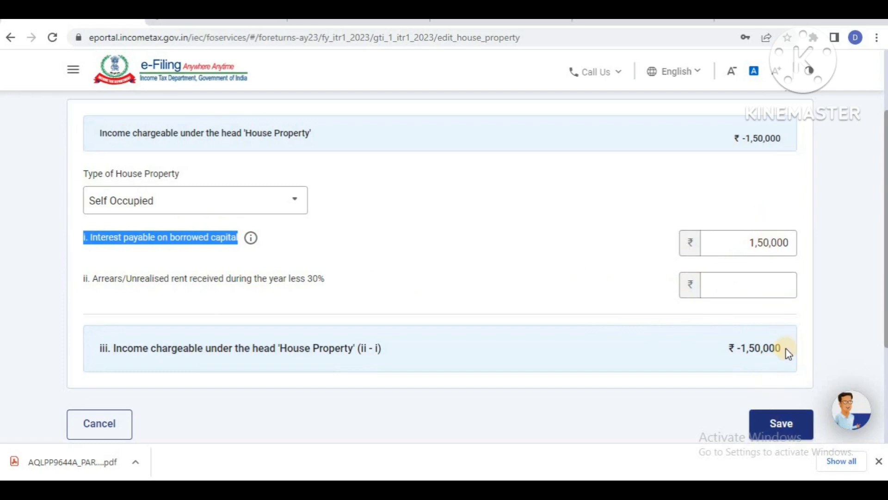
drag(794, 242, 709, 254)
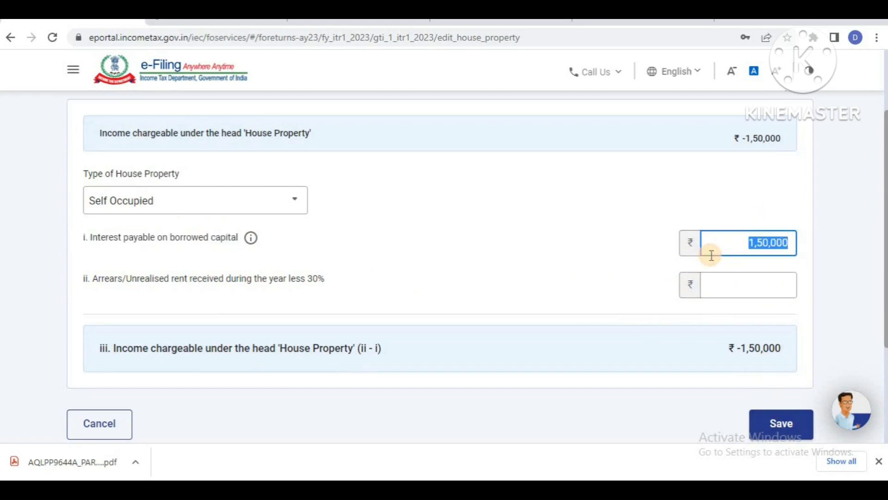
key(BackSpace)
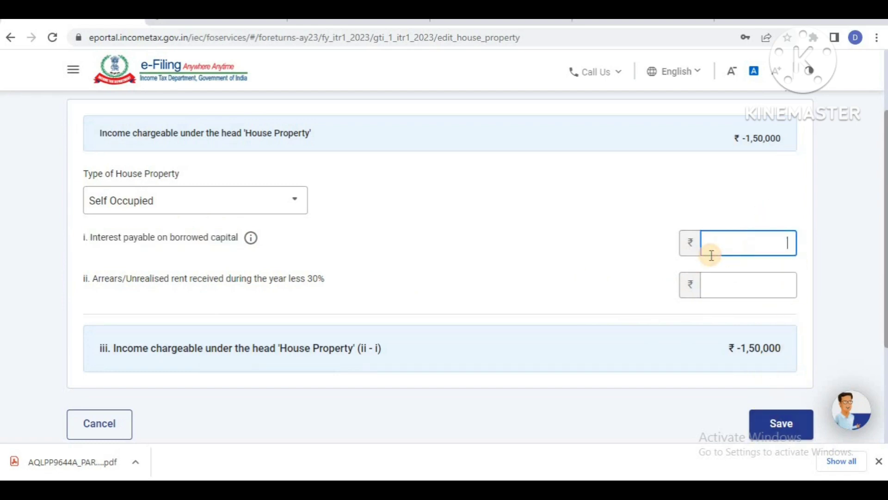
click(723, 278)
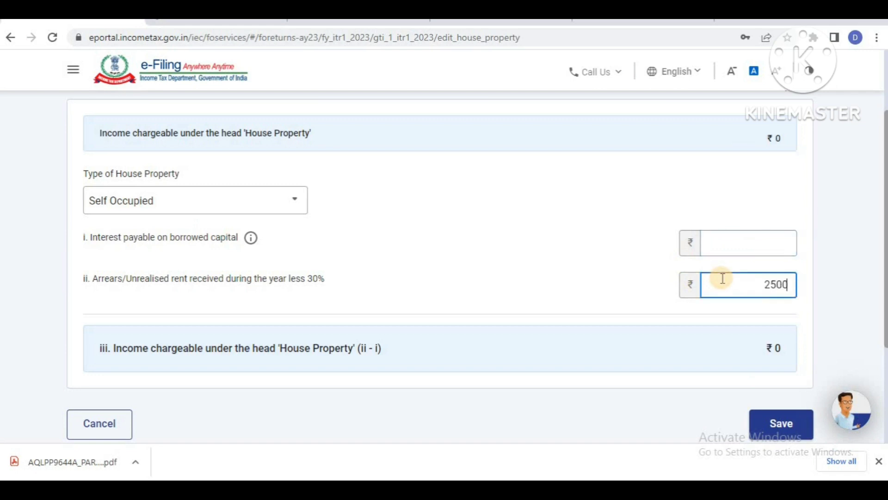
click(590, 266)
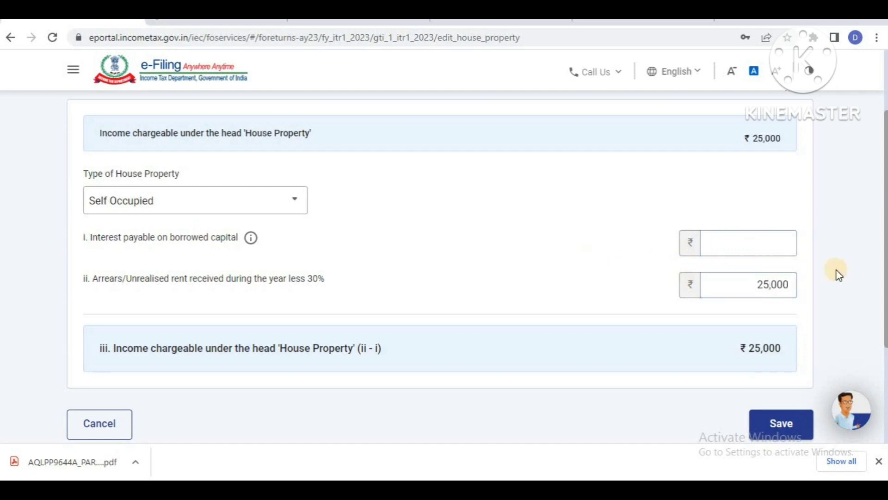
- Leave the arrears/unrealised rent empty, set the interest payable on borrowed capital to ₹1,50,000, and save the house property
scroll(881, 282, down, 1)
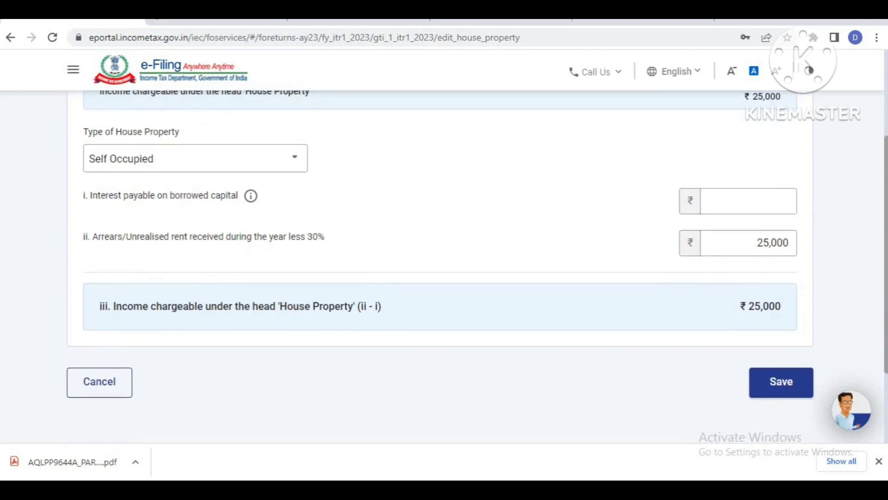
click(748, 227)
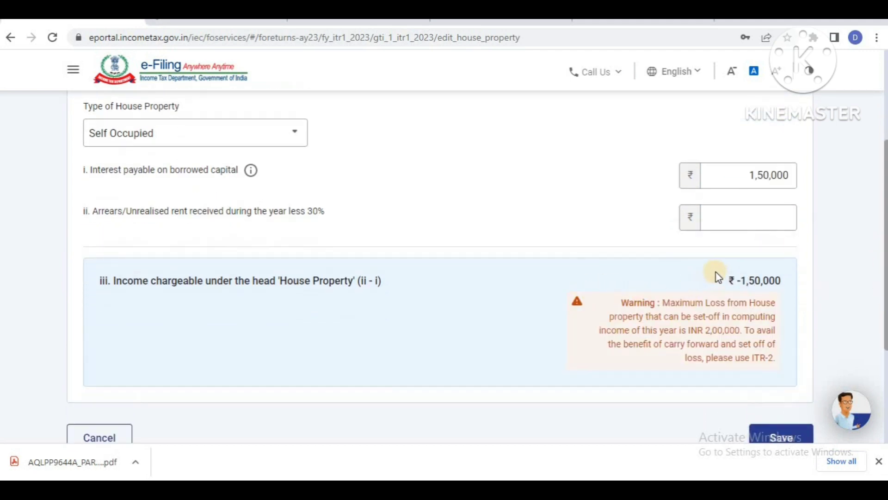
click(774, 273)
drag(788, 282, 728, 287)
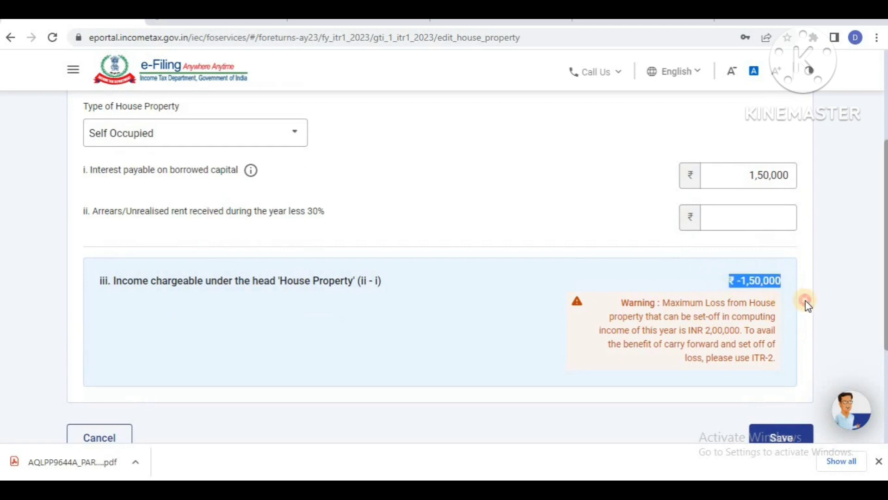
click(807, 305)
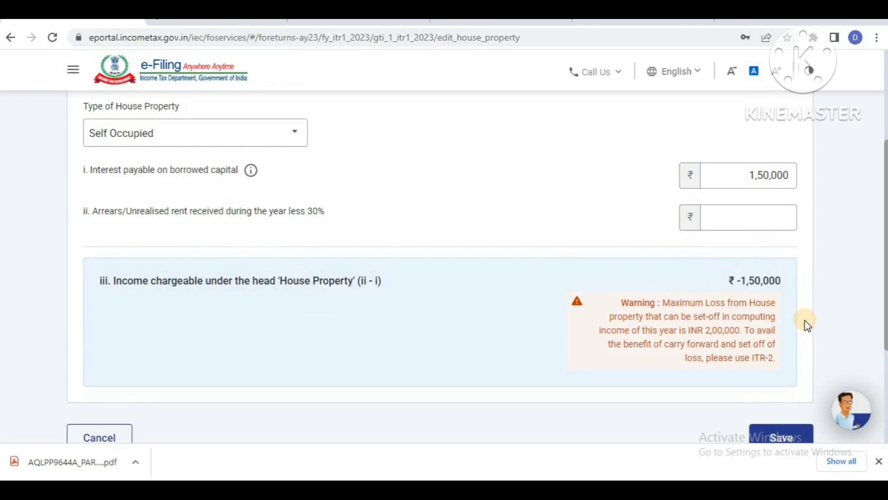
click(774, 434)
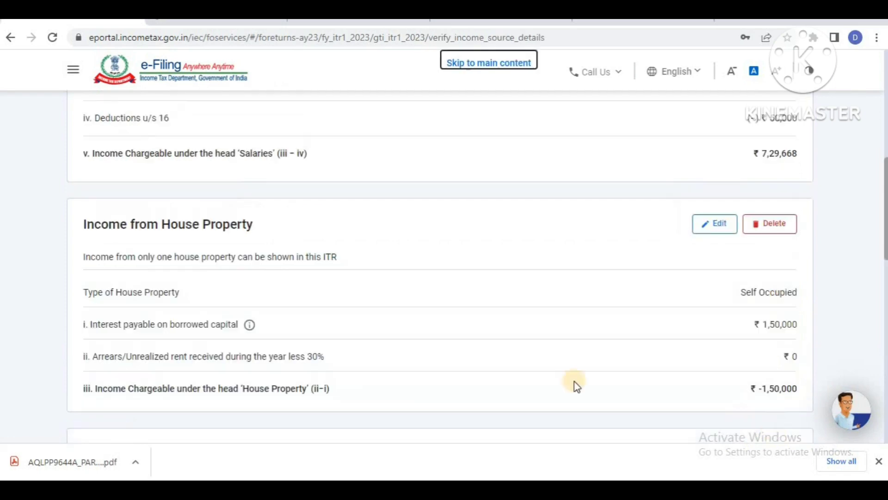
- Review the saved house property income details and the Income from other sources section
drag(85, 230, 256, 232)
click(220, 282)
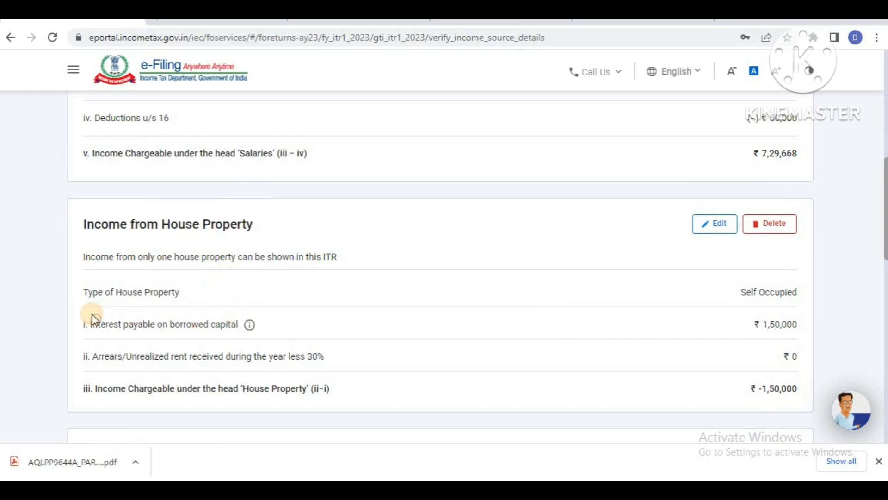
key(Tab)
drag(884, 246, 805, 287)
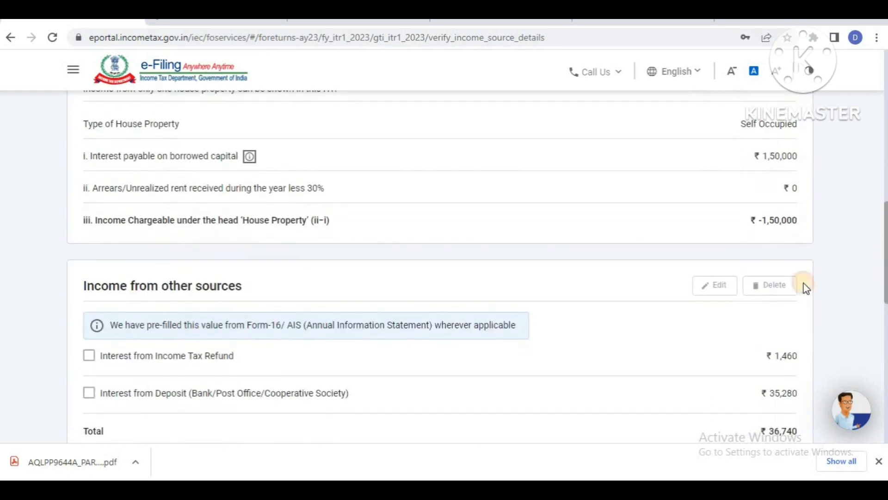
- Review the chargeable house property income and the pre-filled income tax refund interest under Income from other sources
drag(740, 226, 800, 223)
click(800, 223)
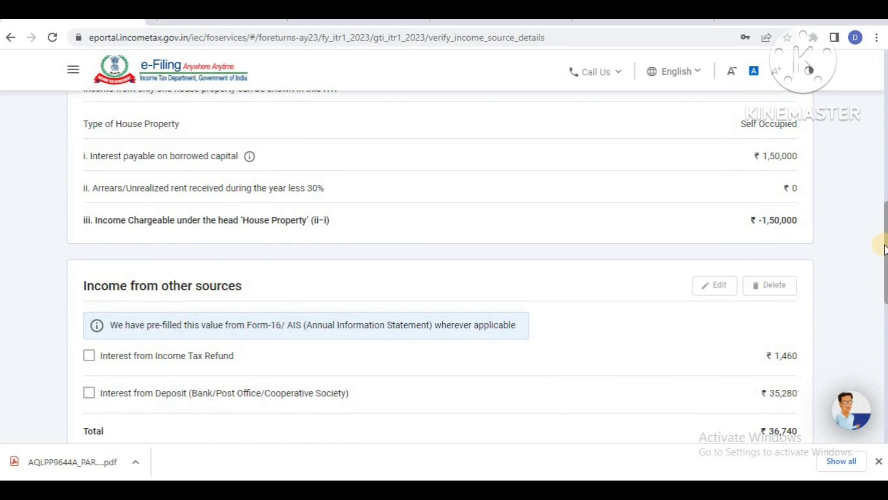
drag(883, 245, 412, 281)
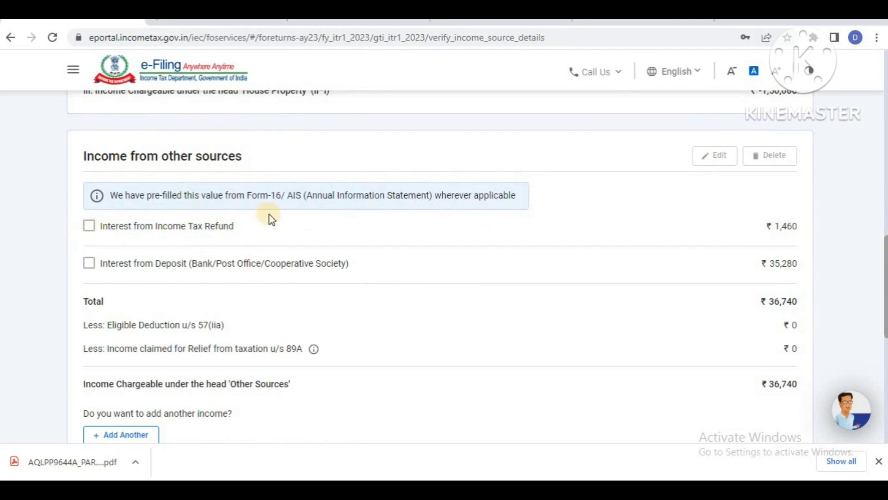
drag(236, 226, 95, 226)
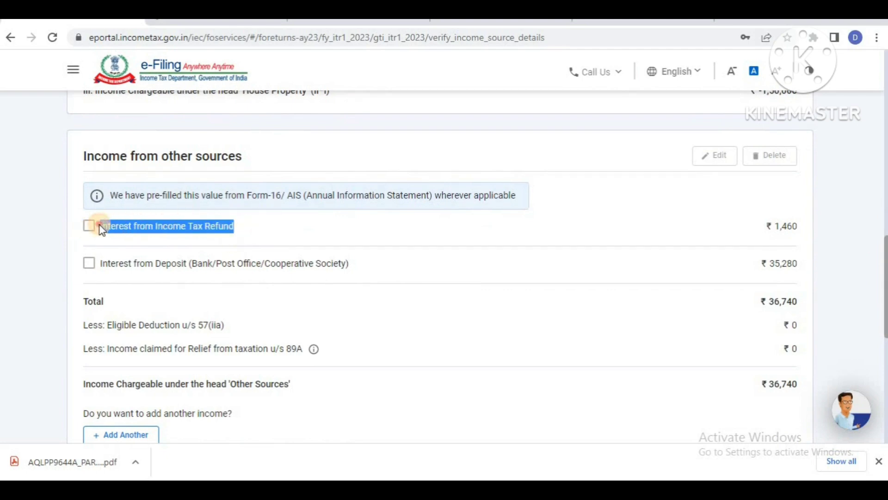
click(281, 226)
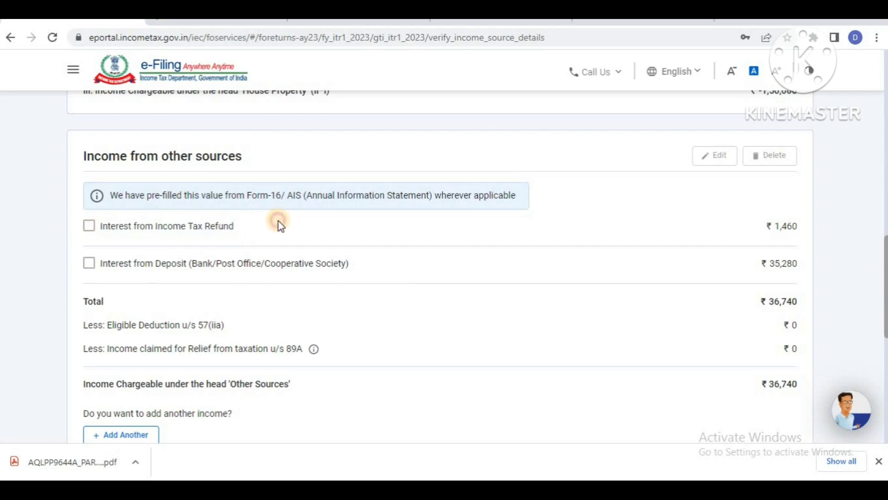
triple_click(170, 217)
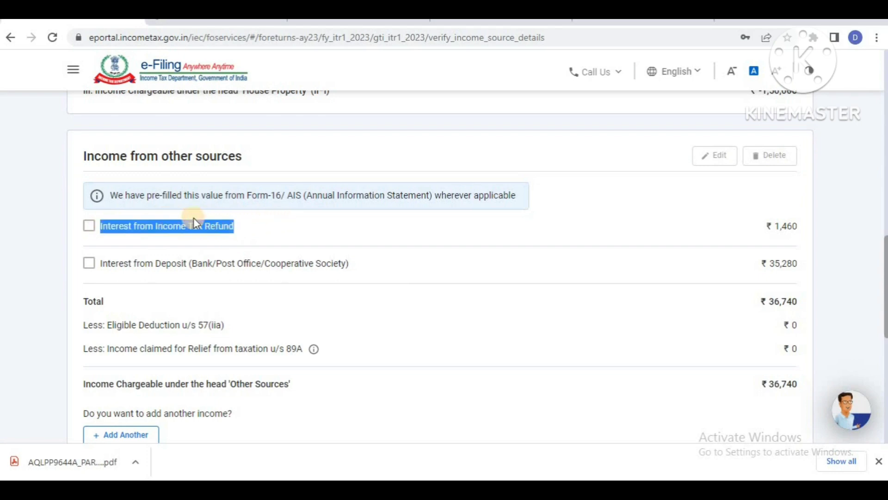
click(265, 231)
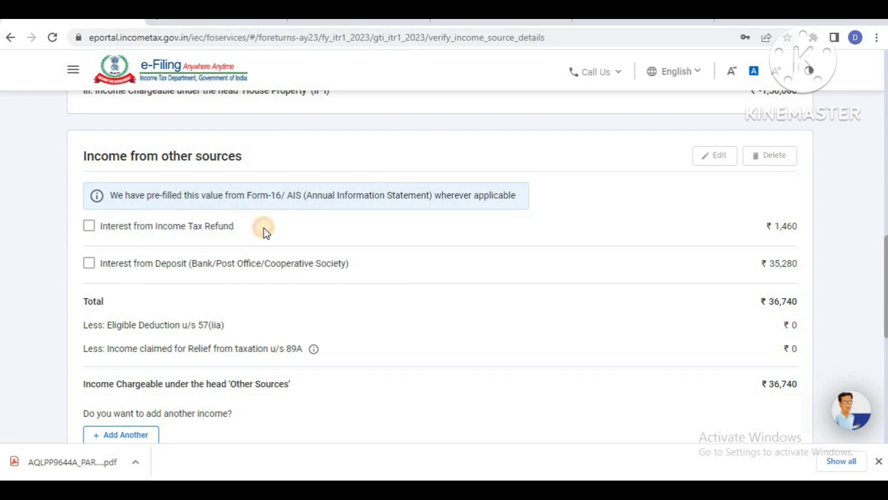
- Select only the interest from deposit entry under Income from other sources and open it for editing
click(90, 227)
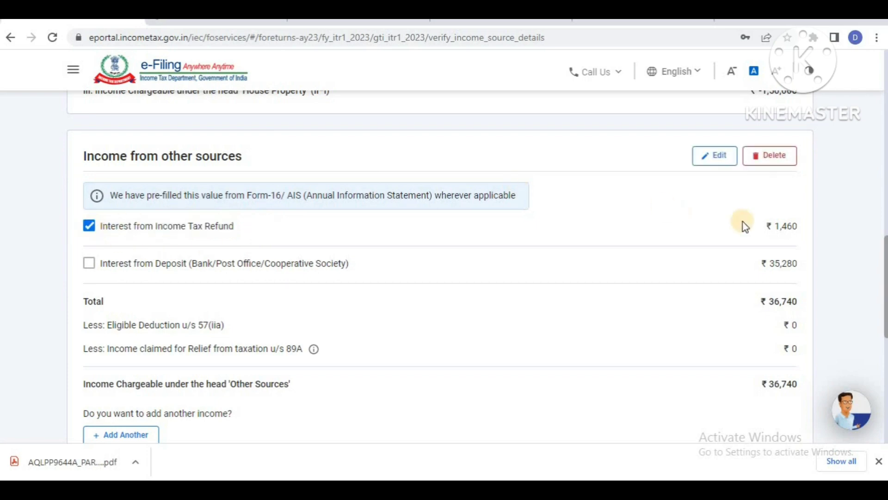
drag(745, 226, 804, 237)
click(804, 237)
click(91, 231)
click(90, 264)
click(90, 228)
click(712, 157)
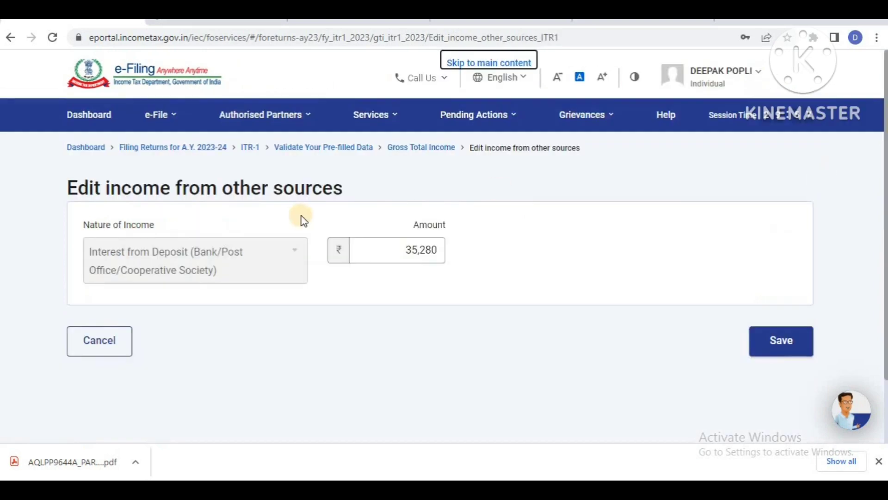
- Keep the deposit interest amount at ₹35,280 and save the other-sources income entry
click(164, 216)
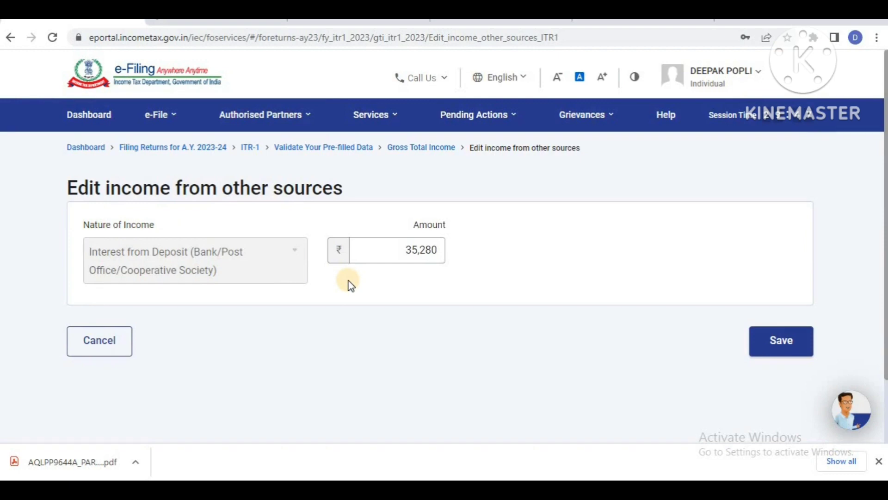
click(422, 249)
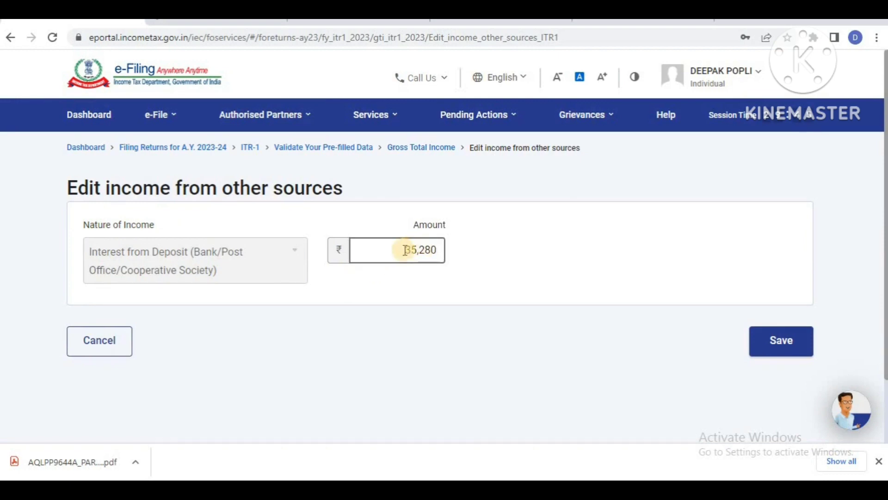
drag(405, 250, 437, 250)
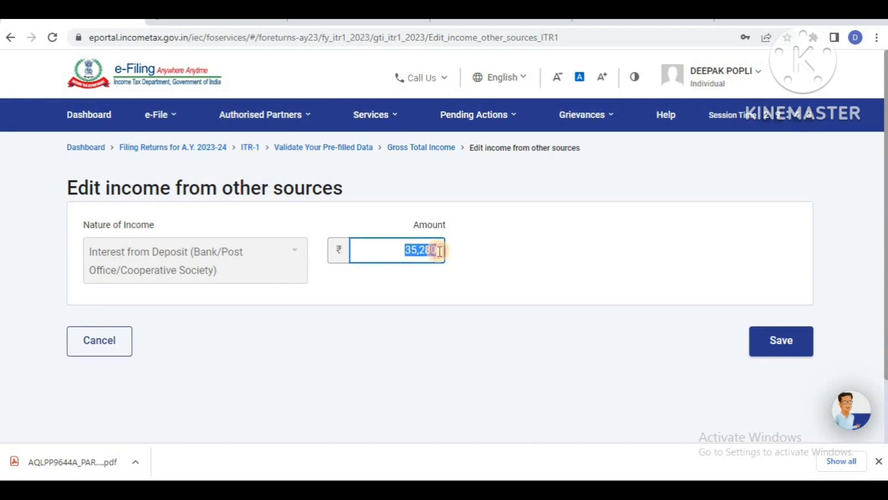
click(468, 261)
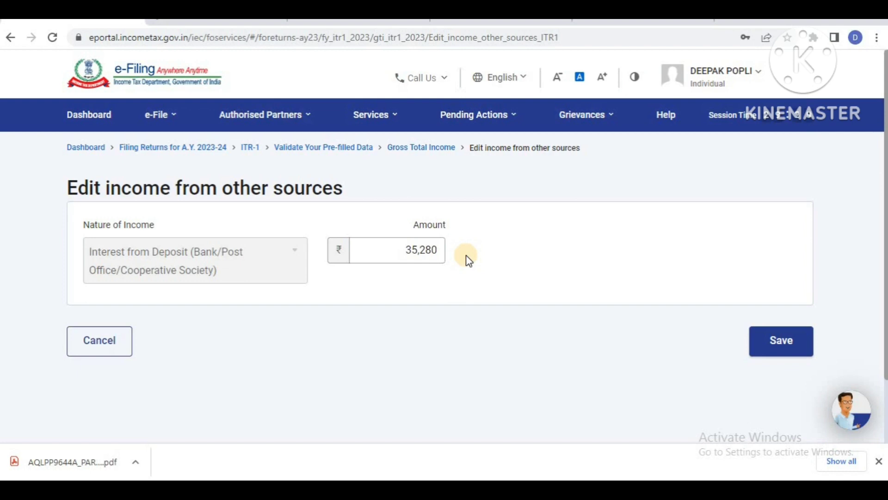
click(439, 252)
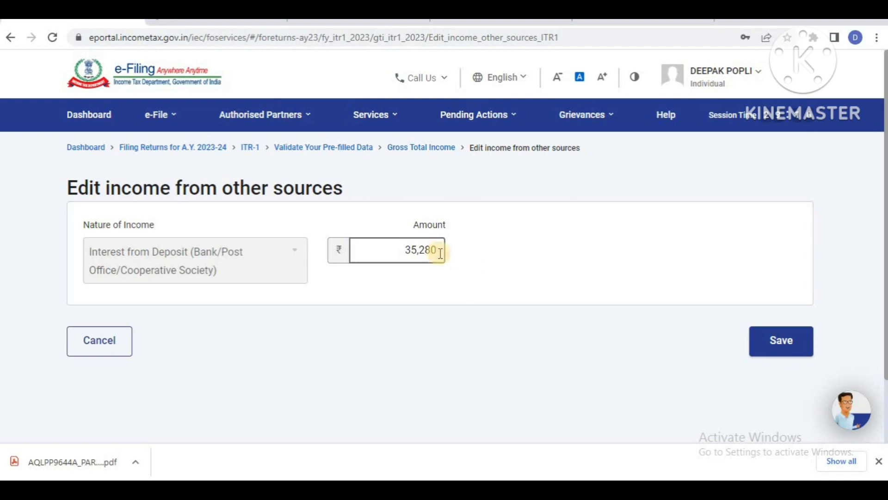
click(512, 293)
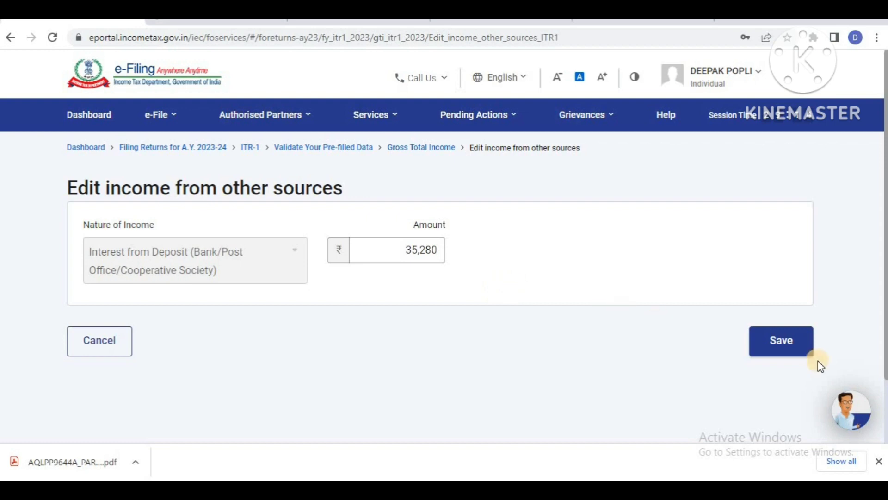
click(799, 352)
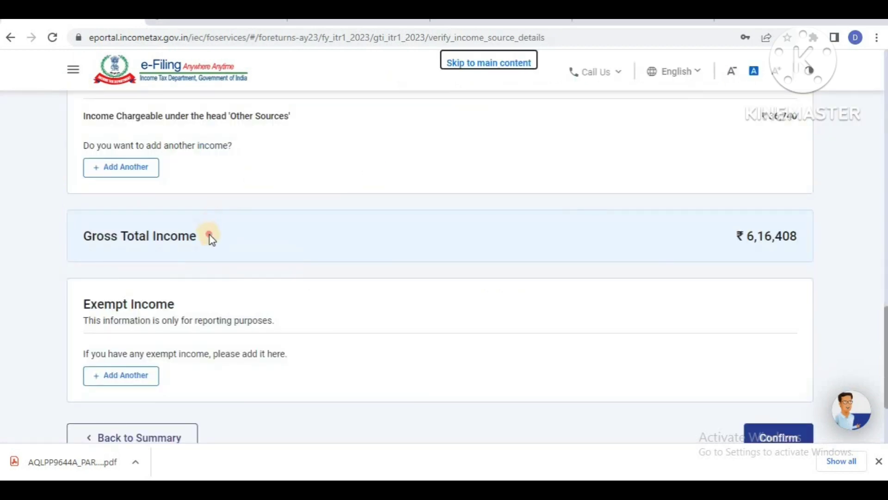
- Review the gross total income and the Exempt Income section, adding no exempt income, and confirm the Gross Total Income schedule
drag(209, 235, 83, 233)
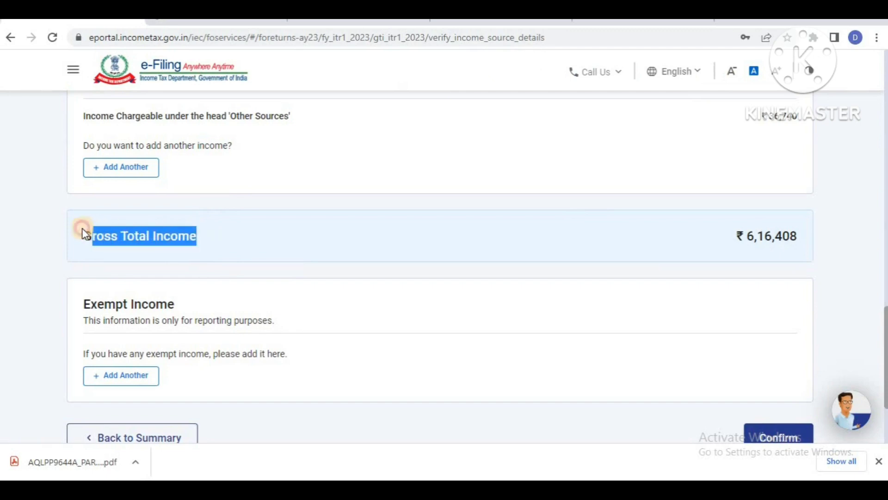
click(399, 233)
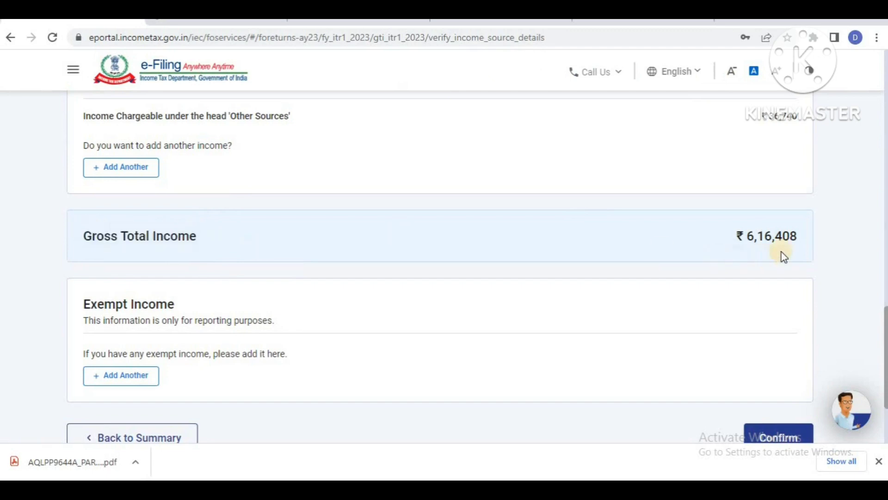
click(736, 235)
click(735, 235)
click(736, 235)
click(722, 229)
drag(885, 320, 884, 338)
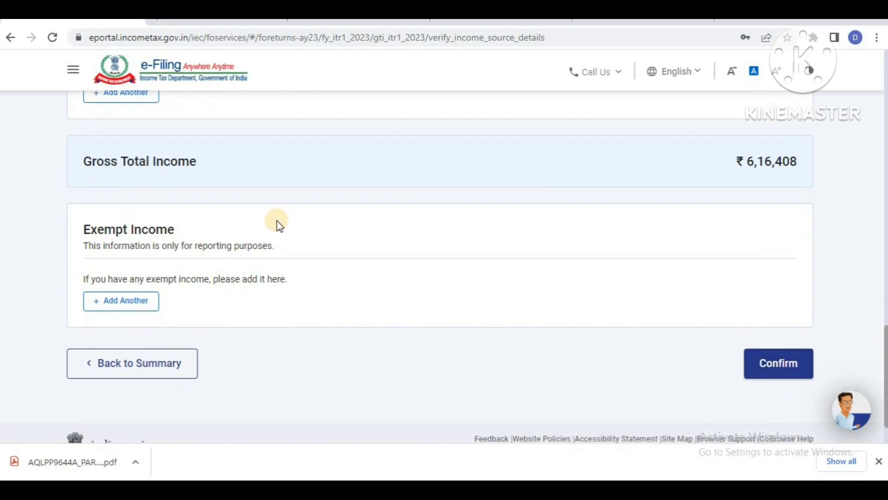
drag(187, 223, 320, 247)
click(320, 247)
click(769, 358)
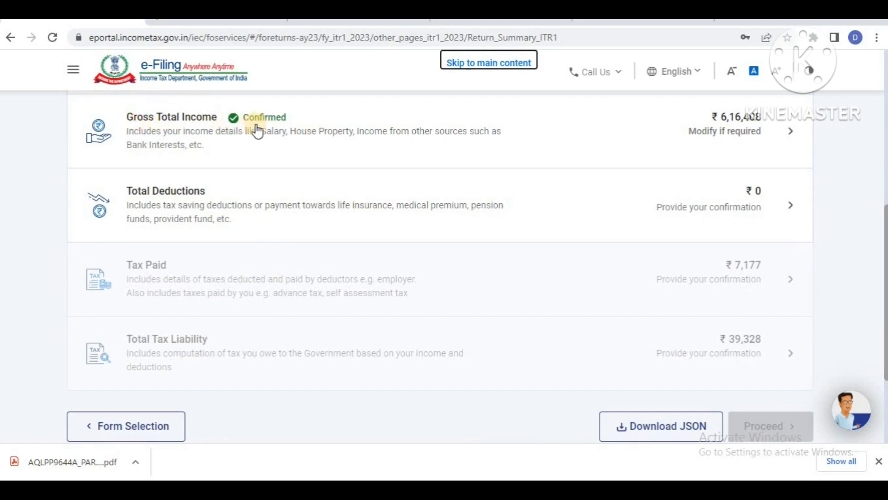
- Open the Total Deductions schedule and answer No to claiming any deduction for donation paid
click(175, 197)
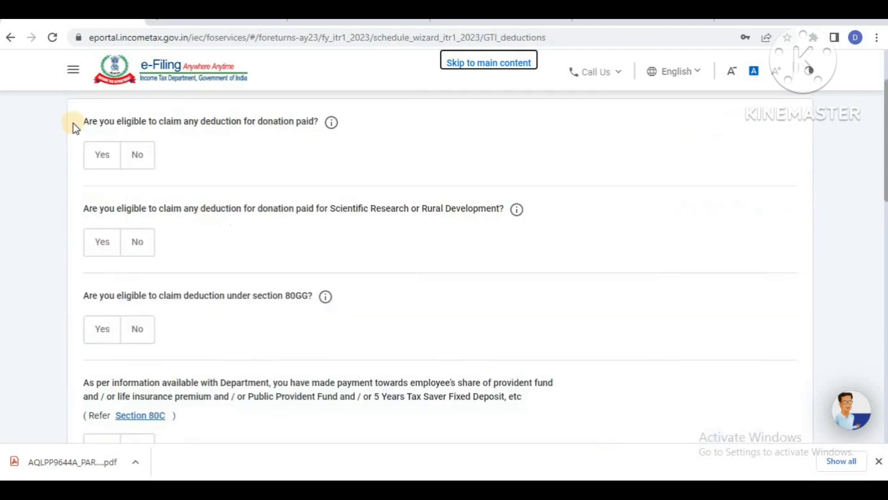
drag(74, 127, 304, 146)
click(303, 144)
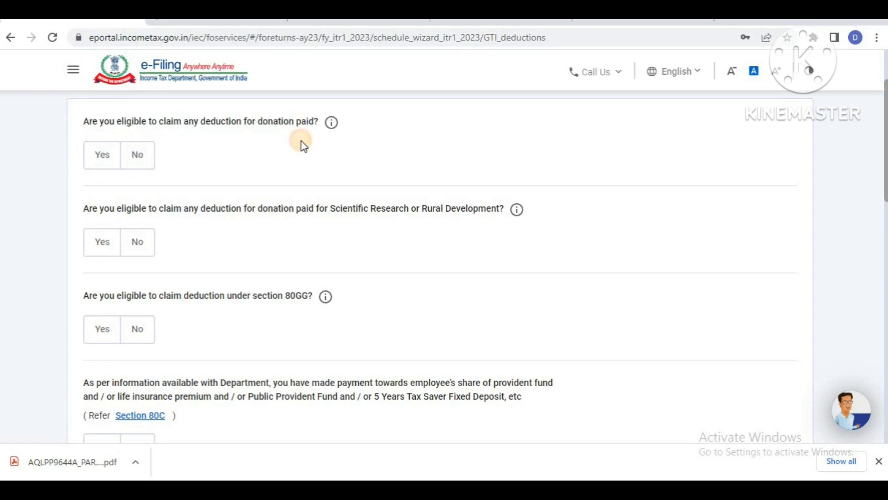
click(101, 157)
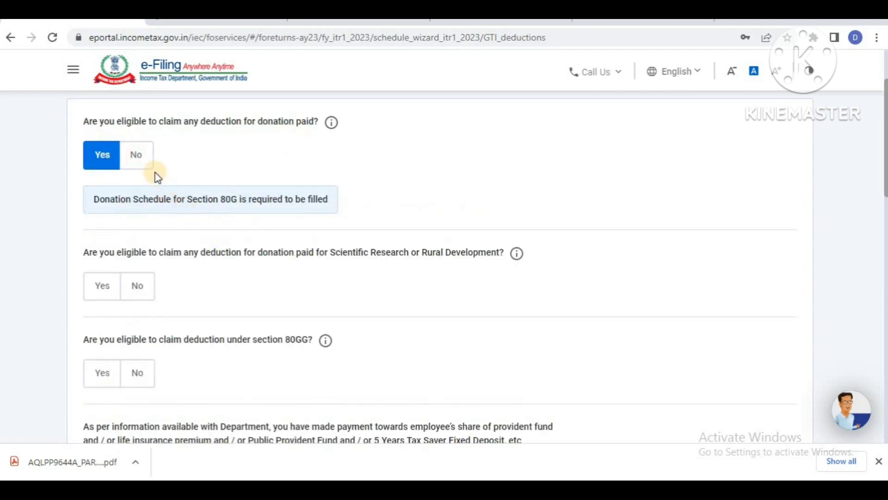
click(141, 165)
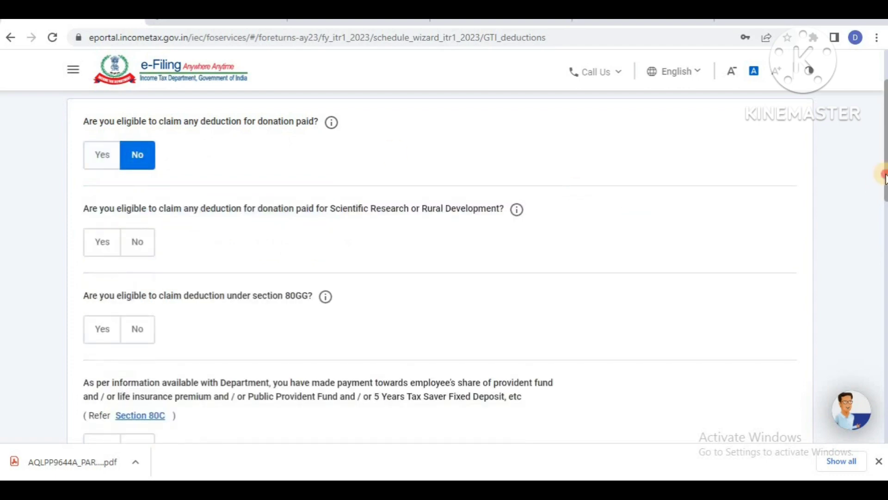
- Answer No to claiming a deduction for donations paid for Scientific Research or Rural Development
drag(884, 175, 884, 206)
click(93, 114)
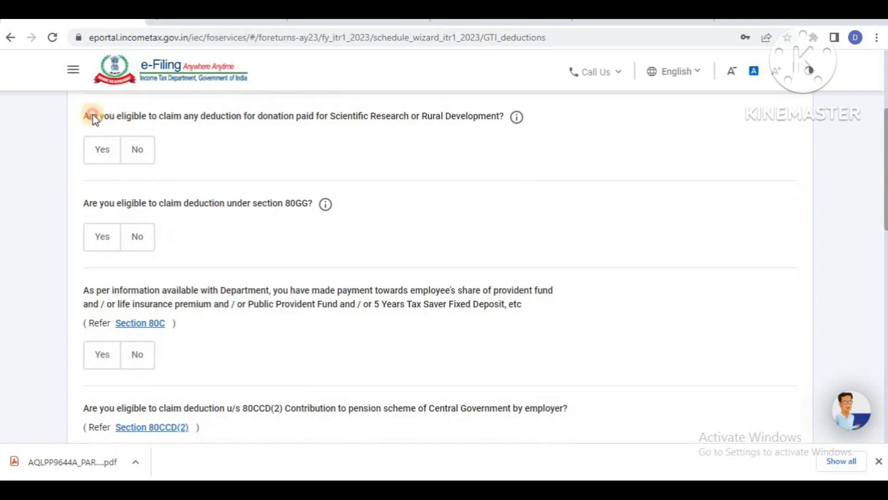
drag(92, 114, 290, 133)
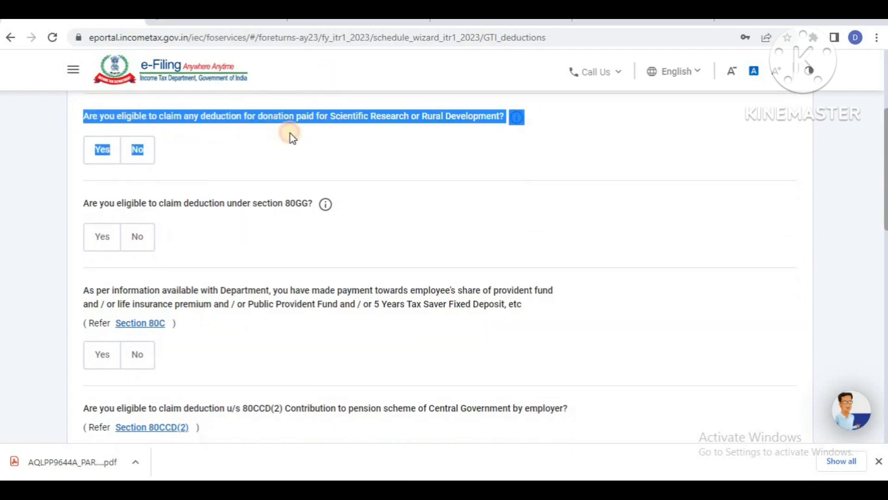
click(241, 157)
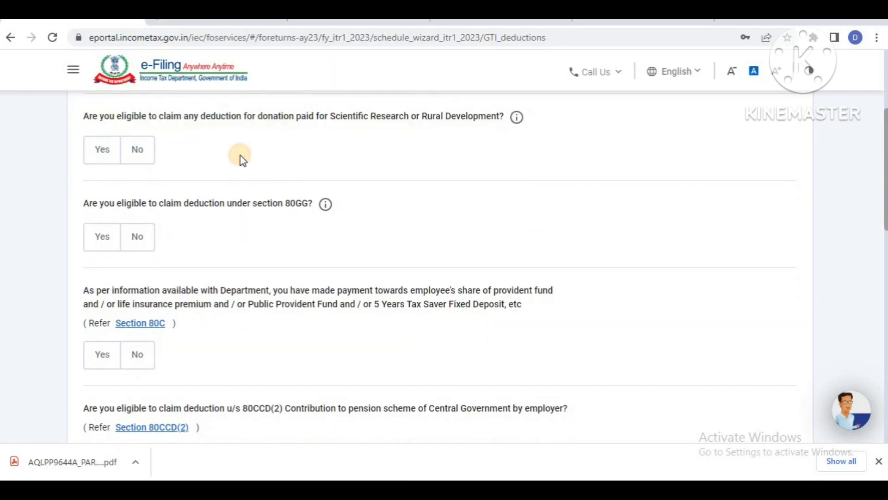
click(117, 157)
click(138, 158)
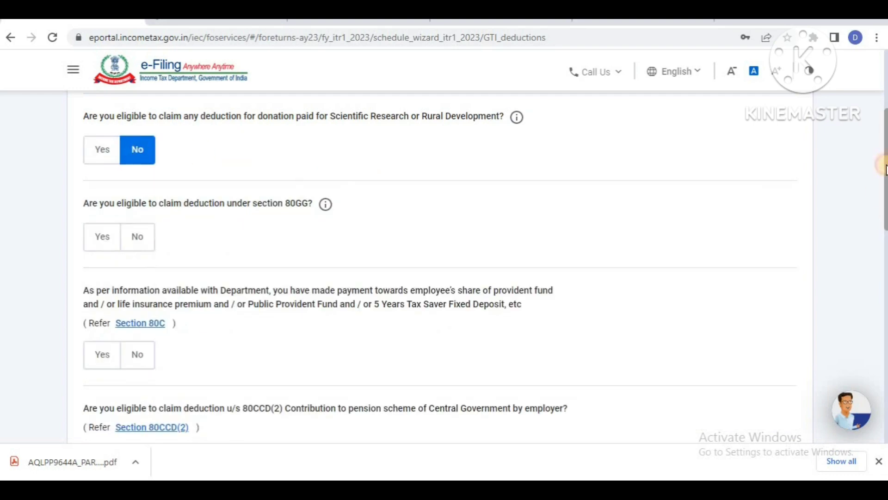
- Answer No to claiming a deduction under section 80GG
drag(884, 166, 884, 194)
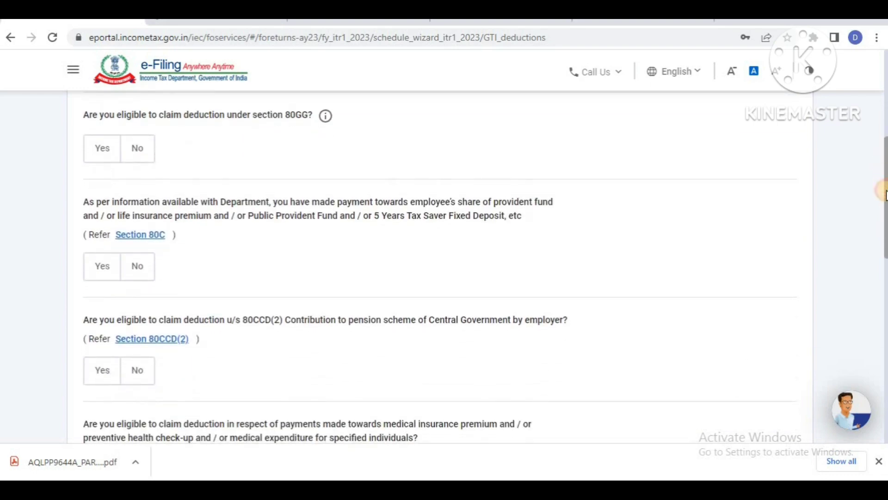
drag(84, 116, 308, 116)
click(273, 141)
click(145, 149)
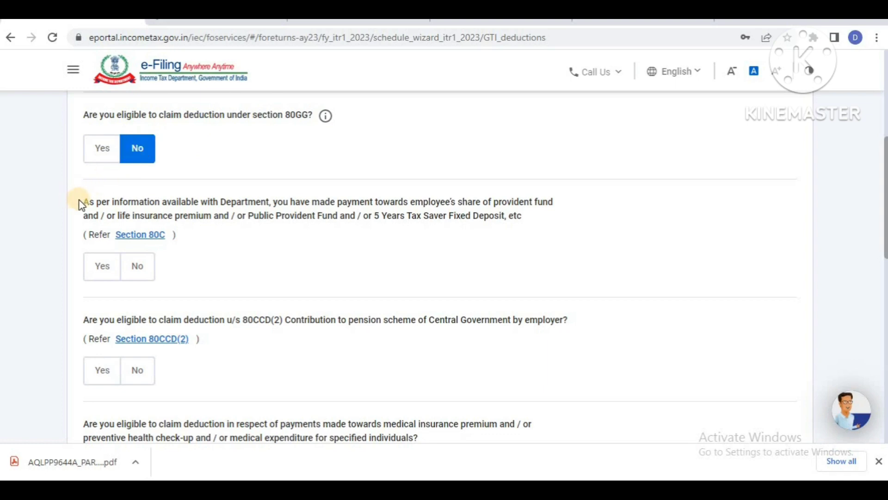
- Answer Yes to the Section 80C payments question and set the deduction amount claimed to ₹1,60,000
drag(81, 203, 536, 218)
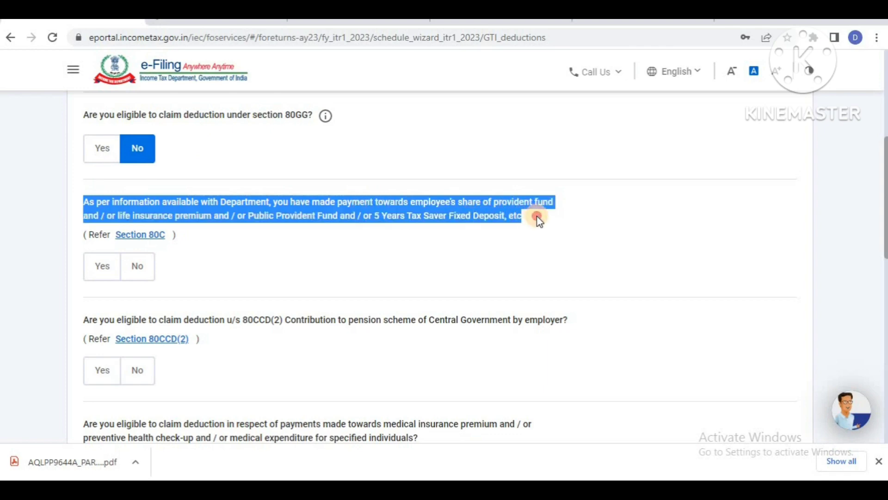
click(308, 287)
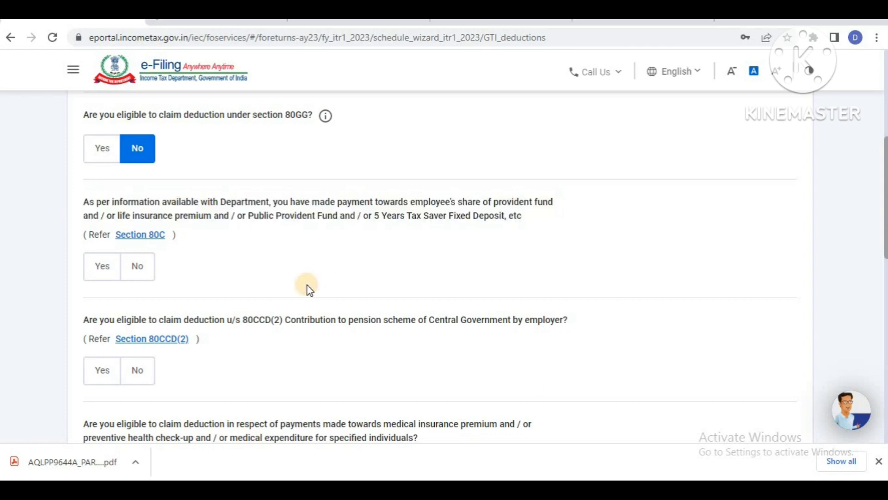
click(105, 269)
click(165, 324)
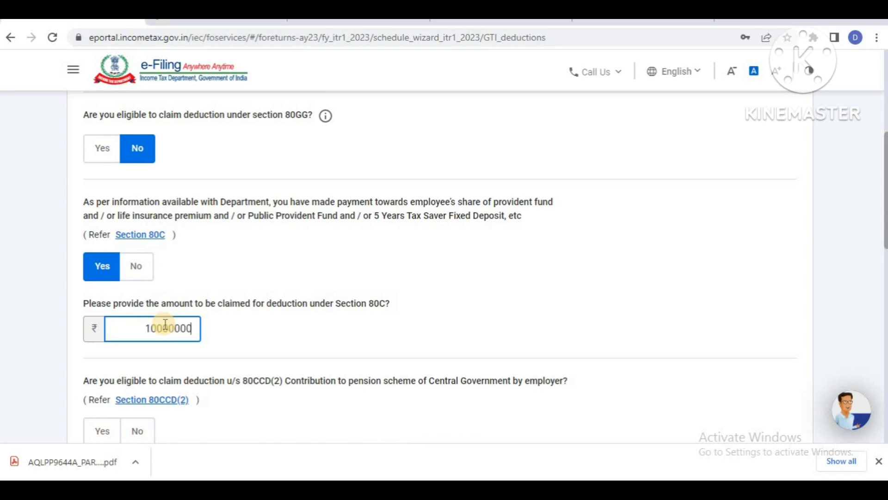
key(BackSpace)
key(BackSpace)
key(BackSpace)
key(BackSpace)
key(BackSpace)
key(BackSpace)
key(BackSpace)
key(BackSpace)
key(BackSpace)
click(753, 212)
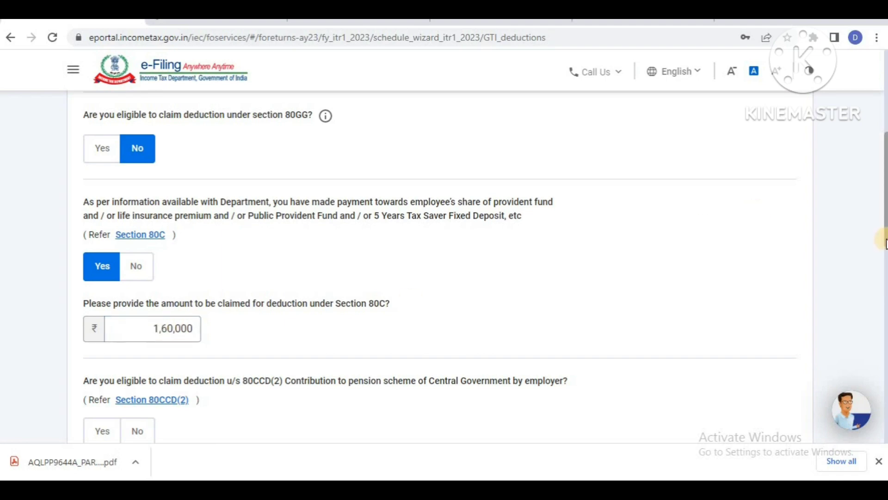
- Check the section 80CCD(2) entry in the Part B PDF and answer No to claiming the employer pension contribution deduction
drag(883, 241, 881, 298)
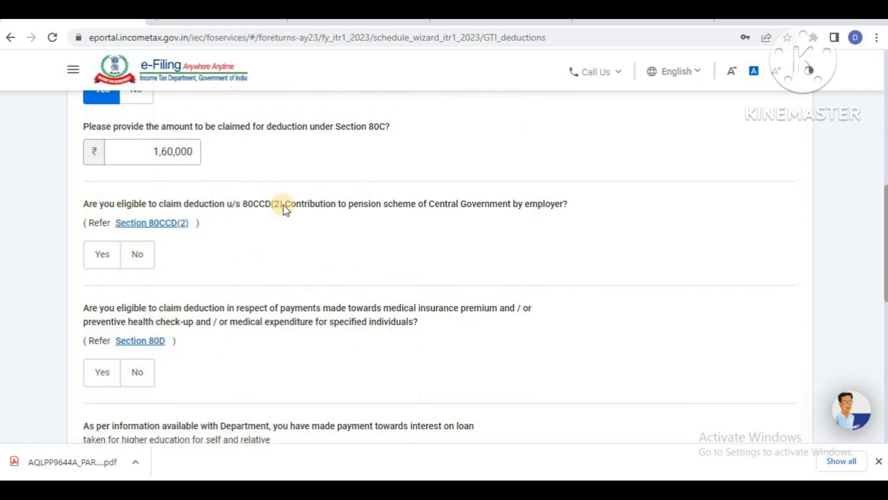
drag(573, 204, 80, 195)
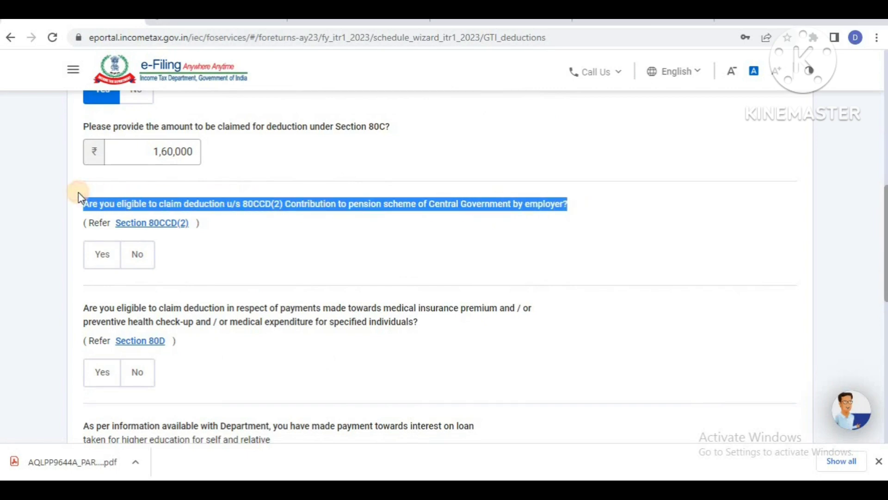
click(313, 253)
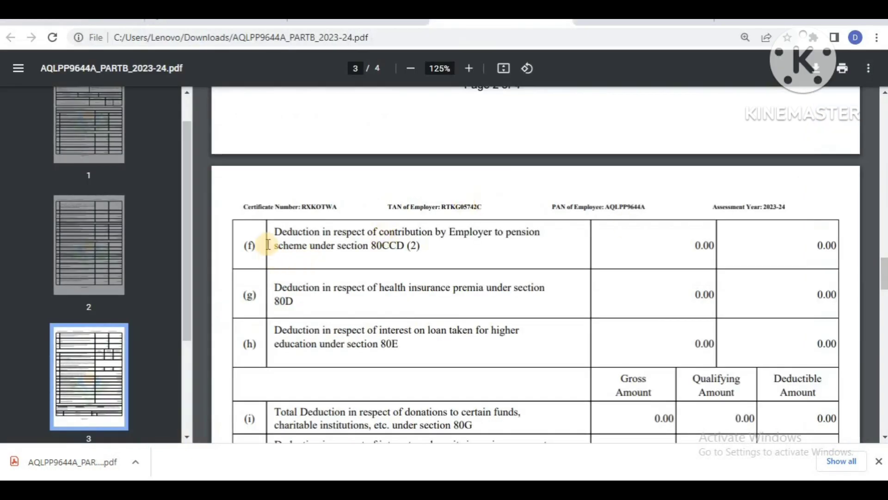
drag(275, 231, 423, 246)
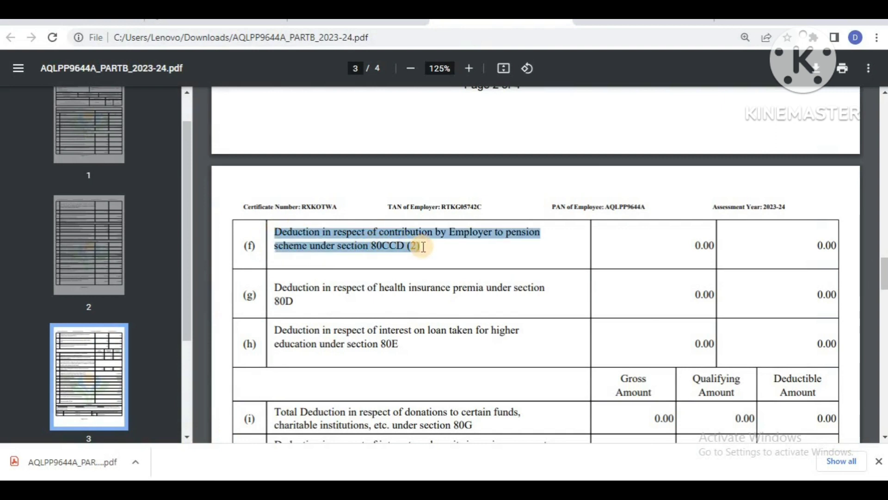
click(477, 261)
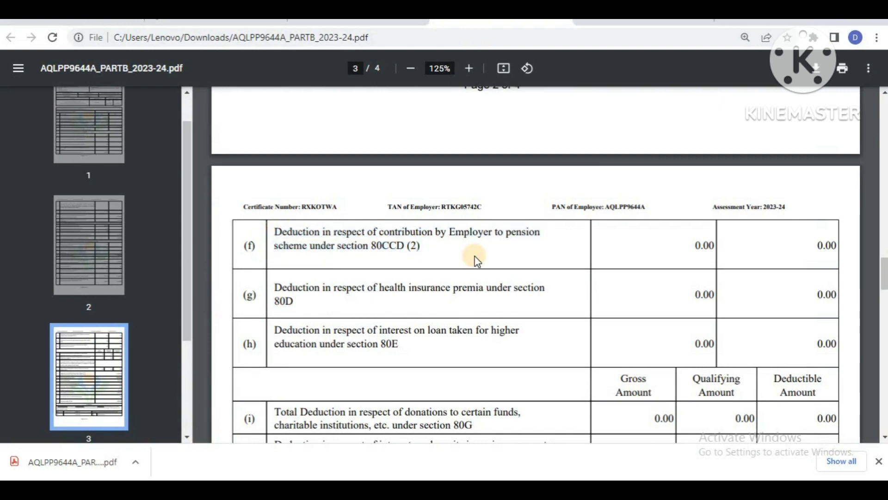
click(74, 22)
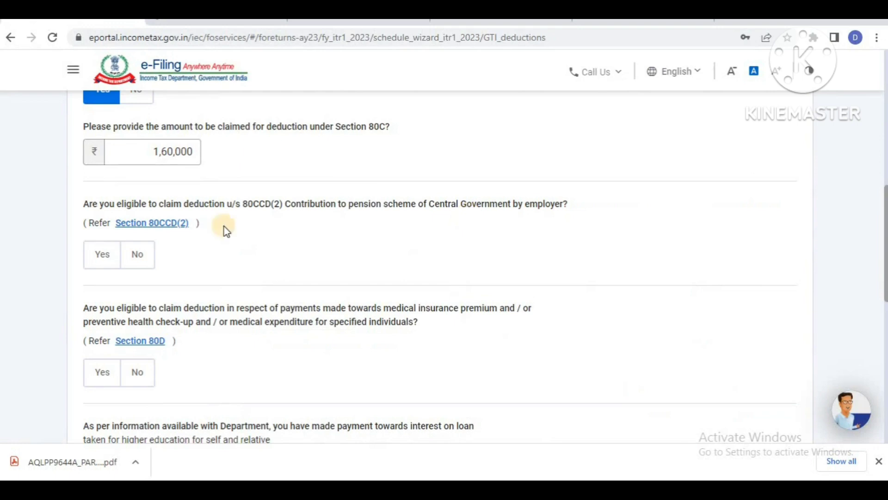
click(142, 255)
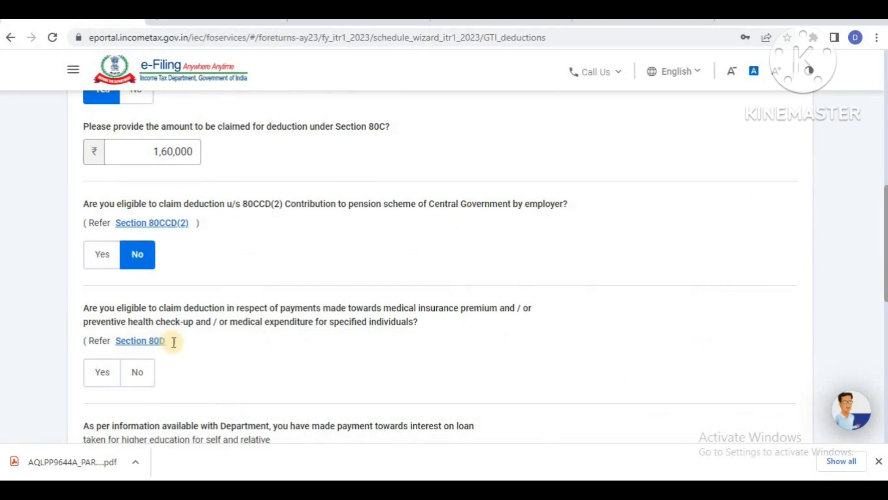
- Answer No to the Section 80D medical insurance question and the Section 80E higher education loan interest question
drag(189, 350, 104, 334)
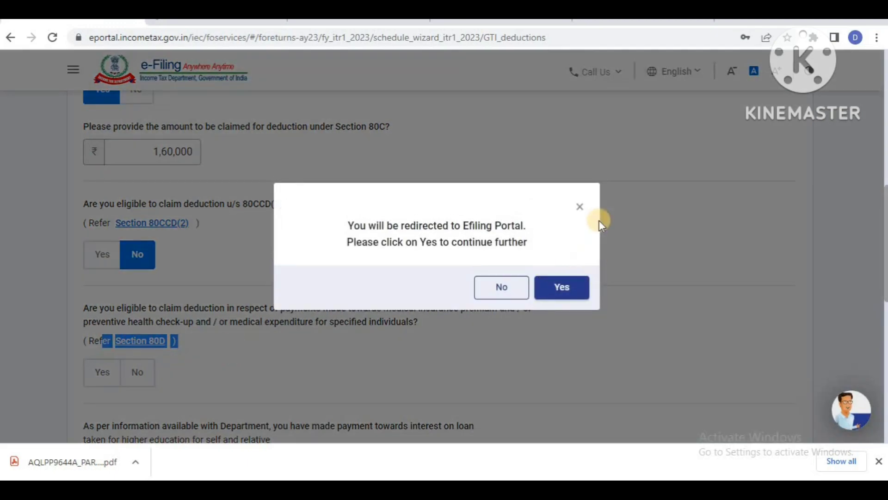
click(579, 213)
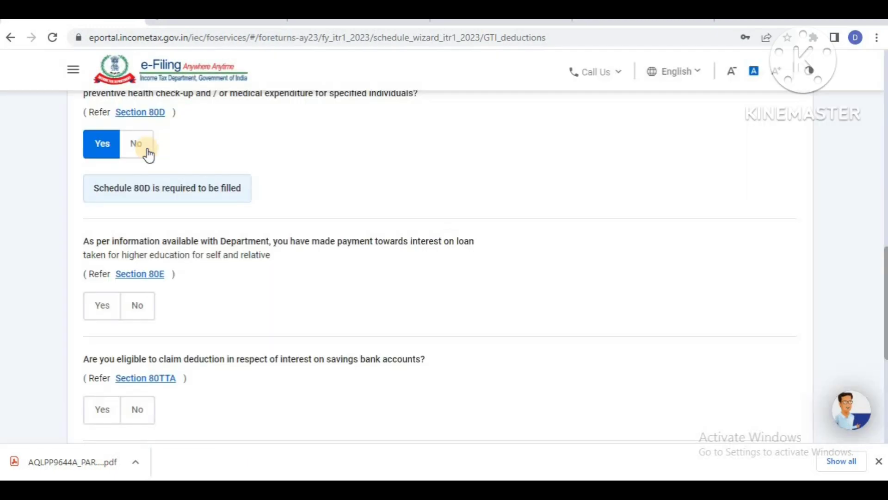
click(140, 147)
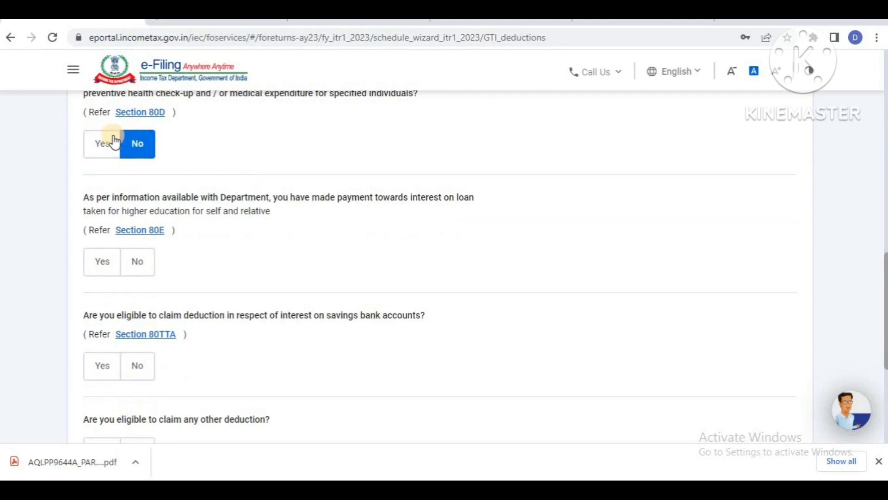
click(135, 263)
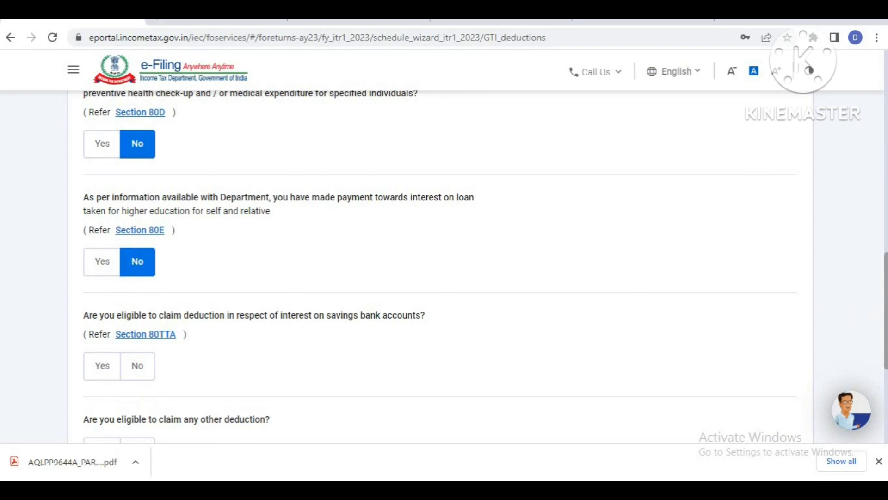
- Answer Yes to claiming the Section 80TTA deduction for interest on savings bank accounts
drag(886, 280, 887, 302)
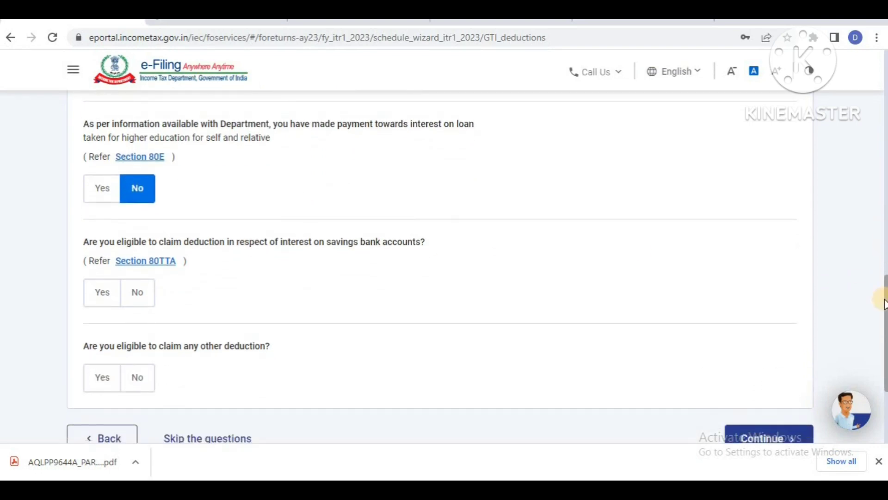
drag(884, 303, 885, 307)
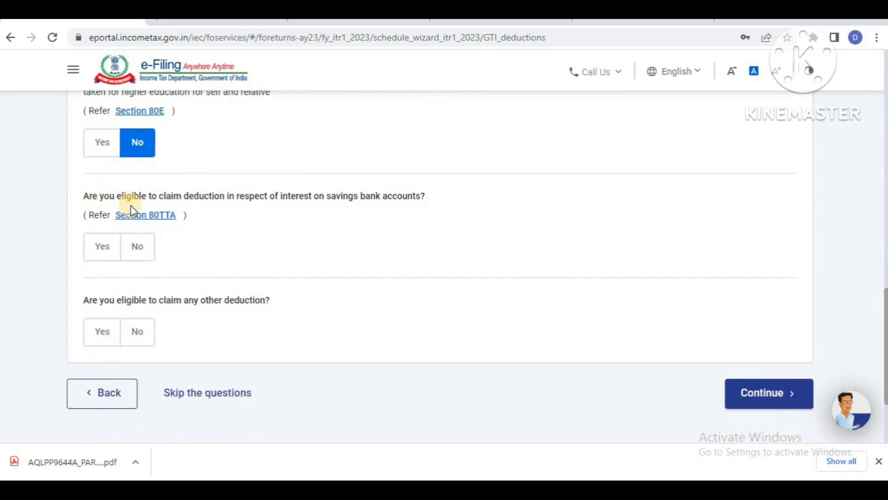
drag(230, 224, 93, 208)
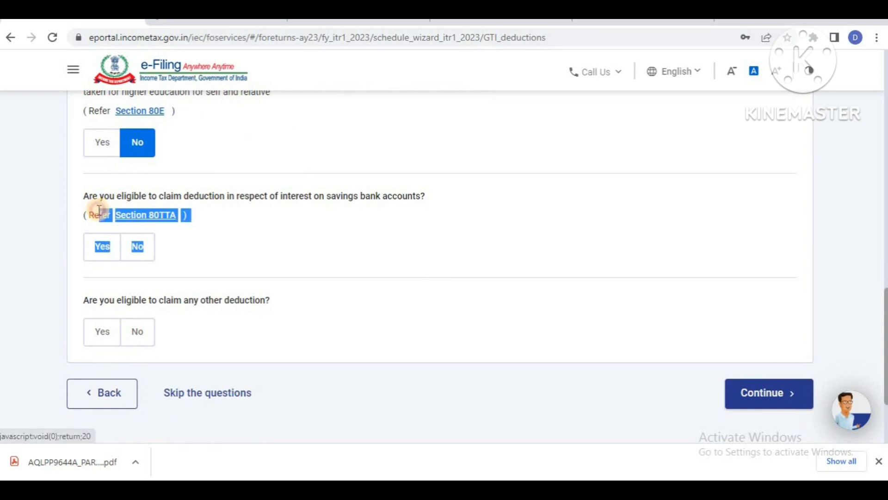
click(247, 226)
drag(435, 196, 268, 206)
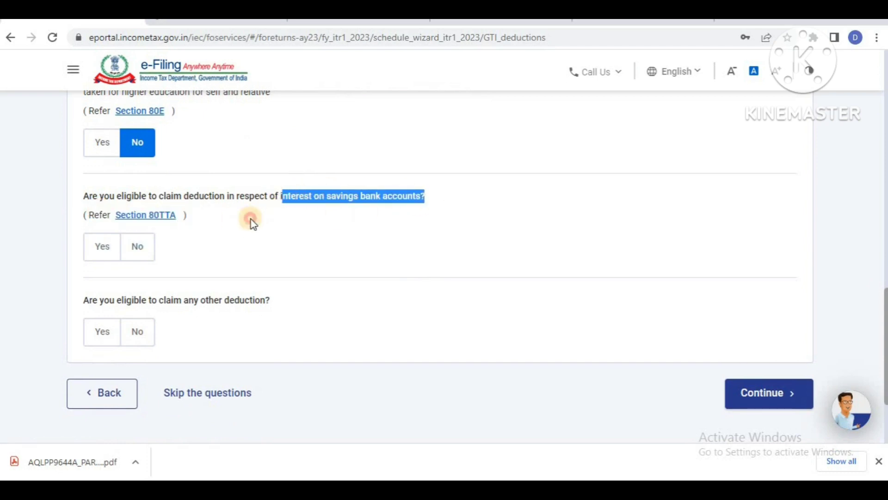
click(251, 220)
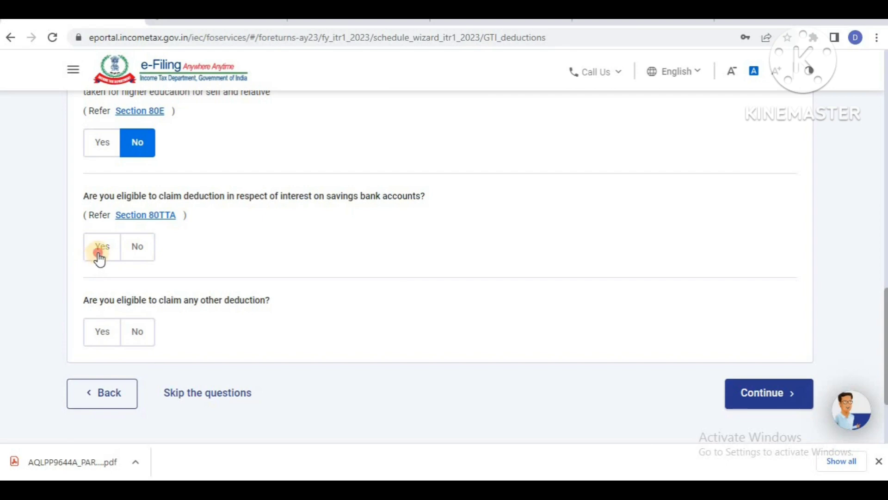
click(99, 257)
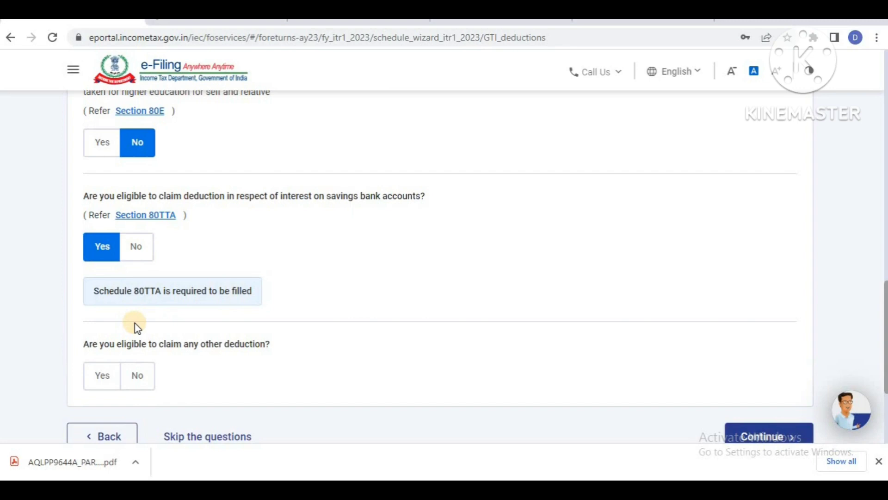
- Answer Yes to being eligible to claim any other deduction
drag(79, 347, 266, 353)
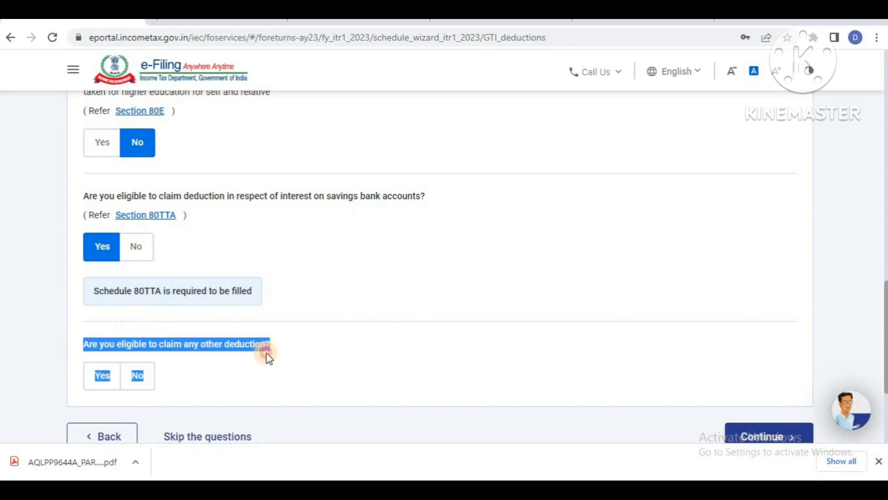
click(211, 372)
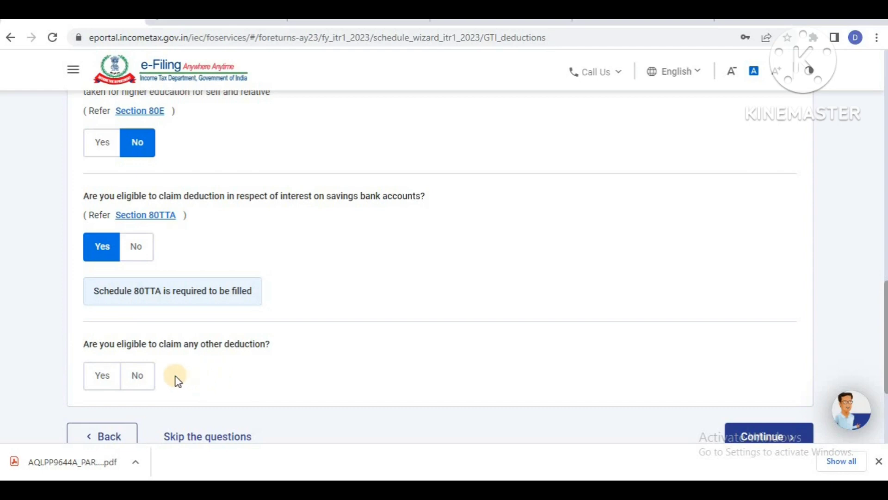
click(144, 380)
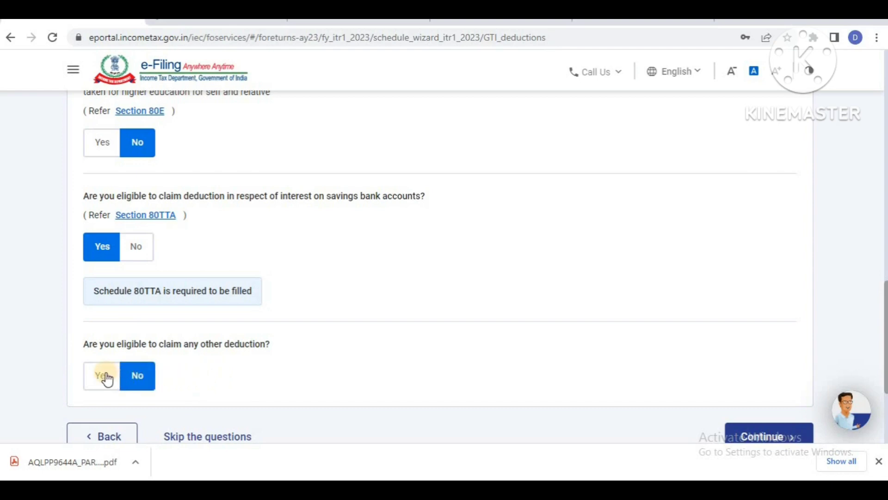
click(105, 376)
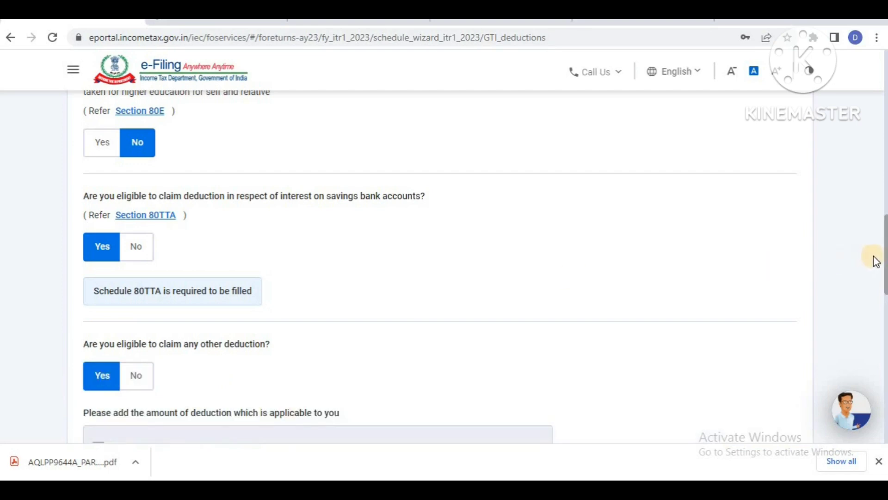
- Select the 80CCD(1B) contribution to pension scheme deduction and set its amount of exemption to ₹50,000
scroll(885, 254, down, 8)
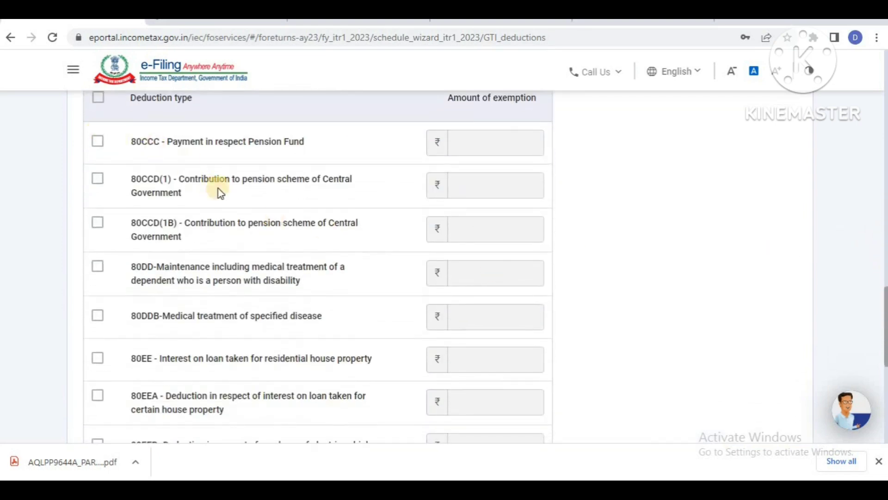
click(95, 225)
click(473, 228)
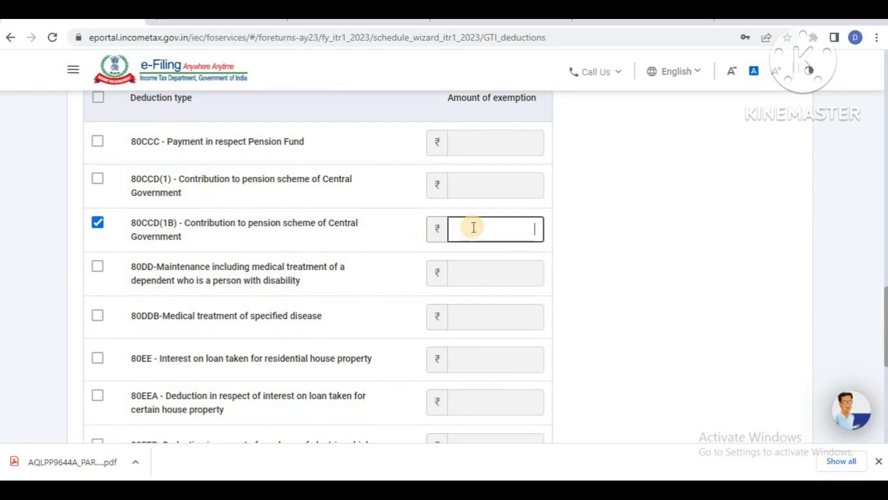
text(500000)
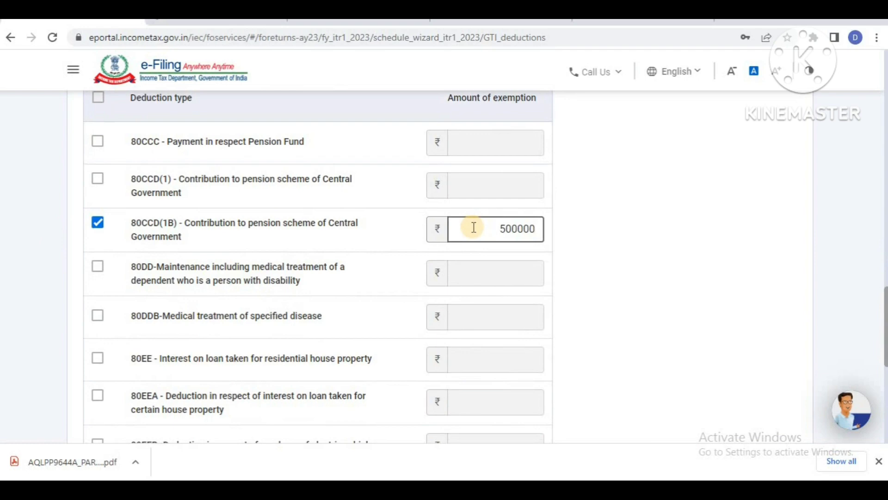
text(,000)
click(587, 231)
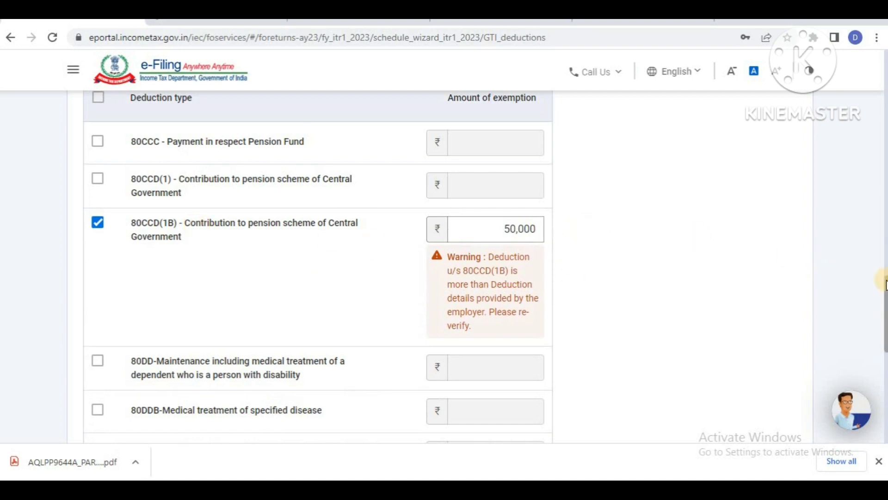
- Compare the claimed 80CCD(1B) amount with the pension scheme deduction row in the Part B PDF, and return to the return form
drag(884, 283, 872, 308)
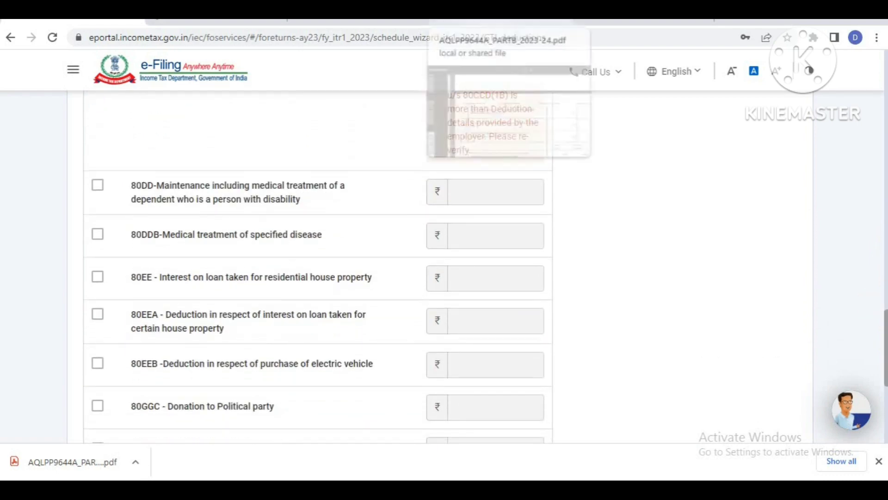
click(499, 22)
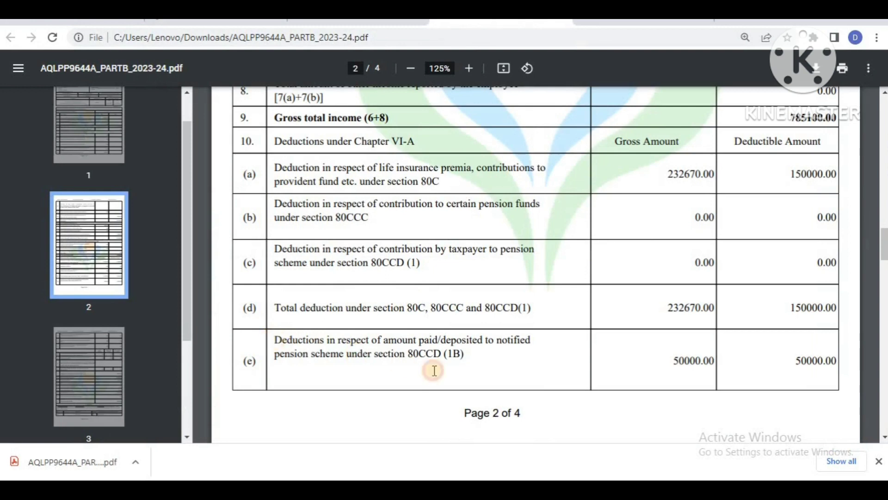
drag(275, 341, 435, 370)
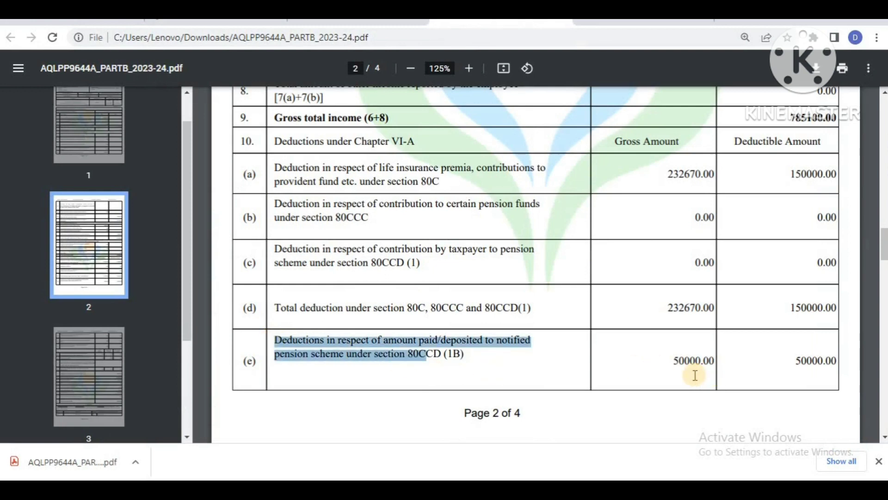
drag(716, 362, 670, 361)
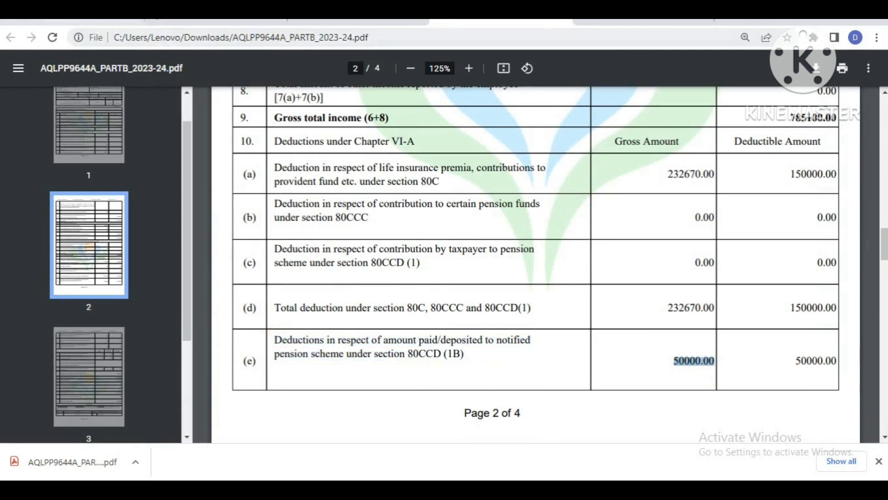
click(88, 21)
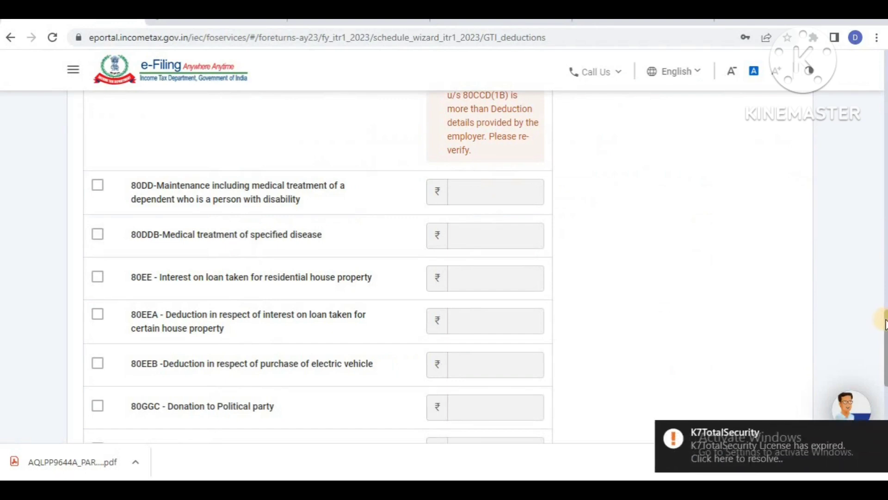
- Review the remaining deduction types through 80U, leave them unselected, and continue to the page for verifying deductions
drag(884, 323, 884, 335)
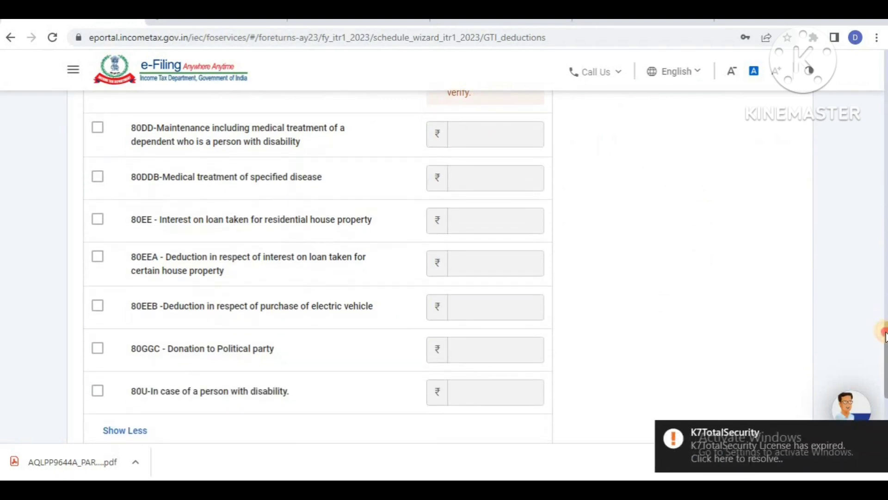
mouse_move(884, 333)
mouse_down()
mouse_move(884, 278)
mouse_move(884, 356)
mouse_move(883, 341)
mouse_up()
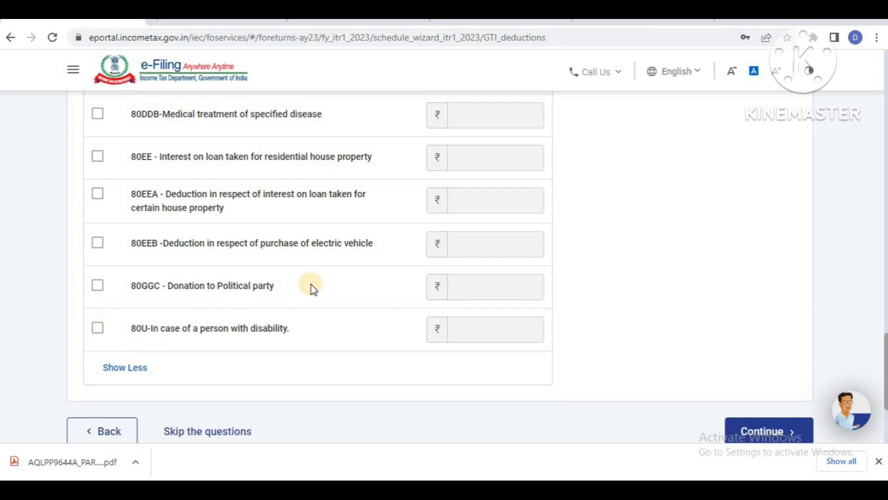
drag(263, 288, 102, 292)
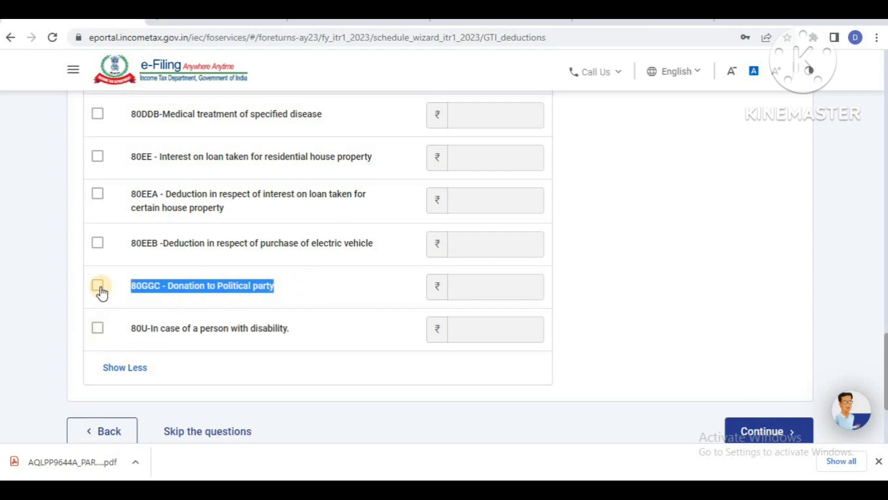
click(63, 273)
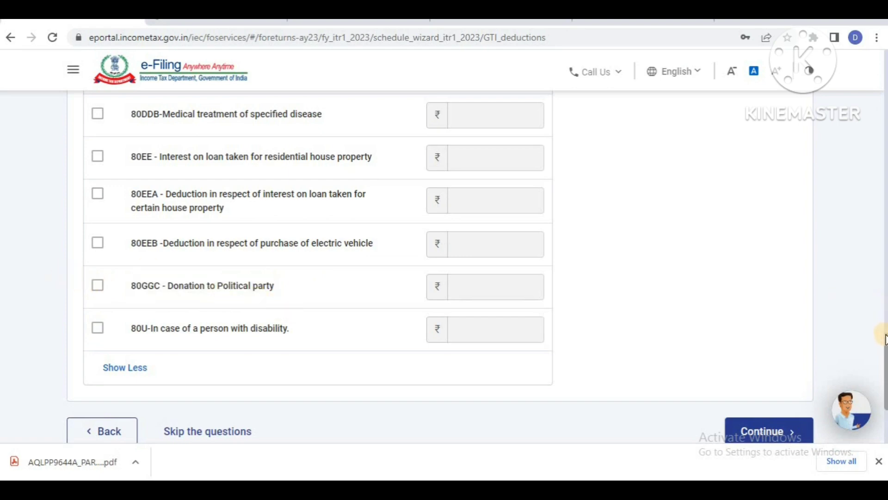
drag(883, 341, 884, 277)
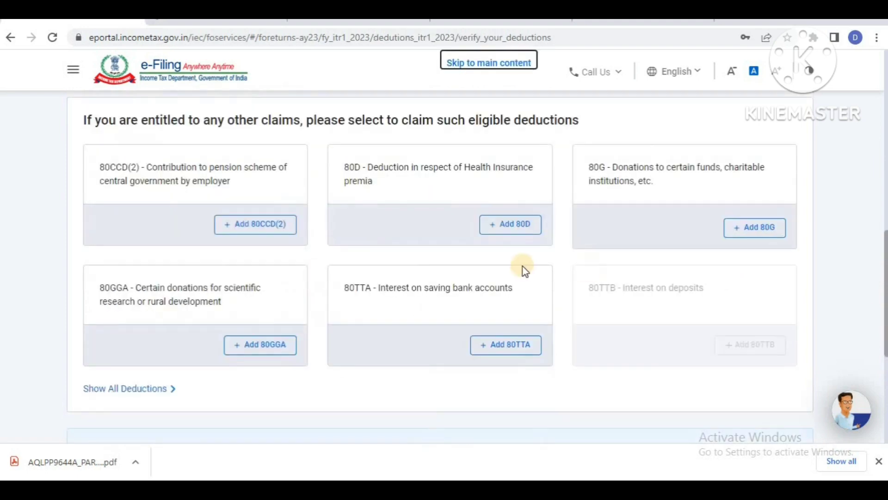
- Start adding the 80D health insurance deduction and answer No to whether any family member excluding parents is a senior citizen
click(510, 230)
drag(236, 139, 54, 138)
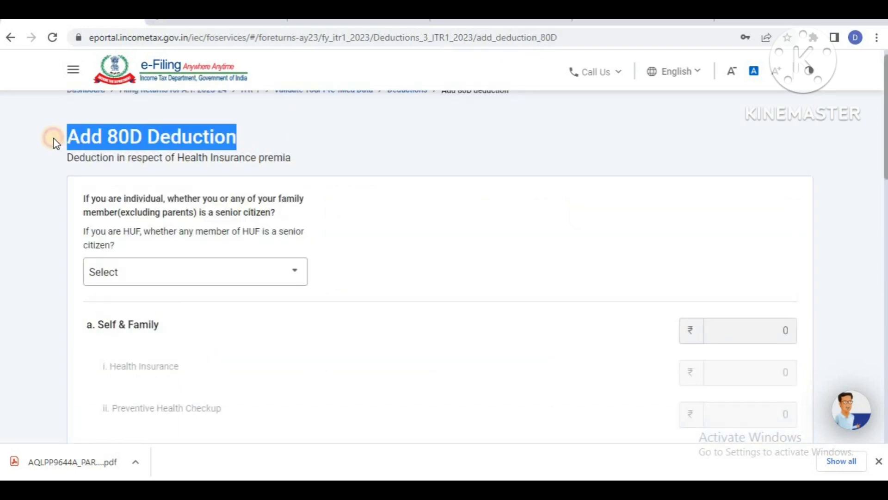
click(207, 280)
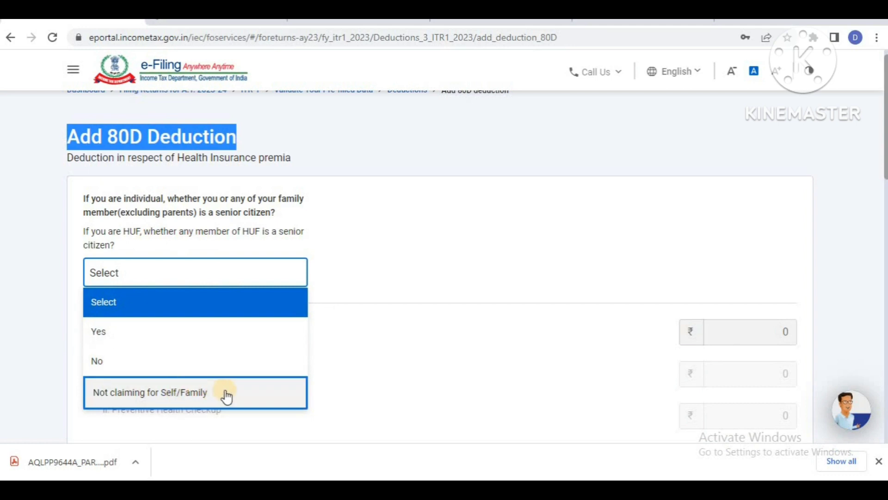
click(94, 231)
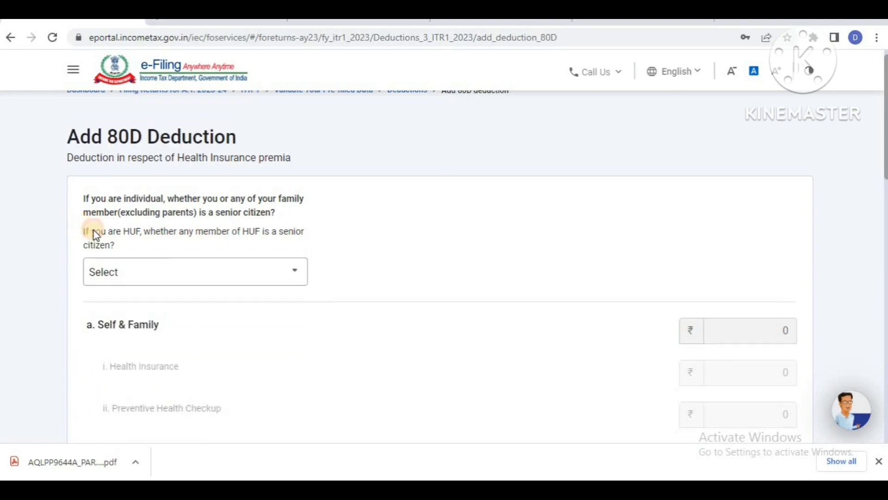
drag(95, 234, 281, 248)
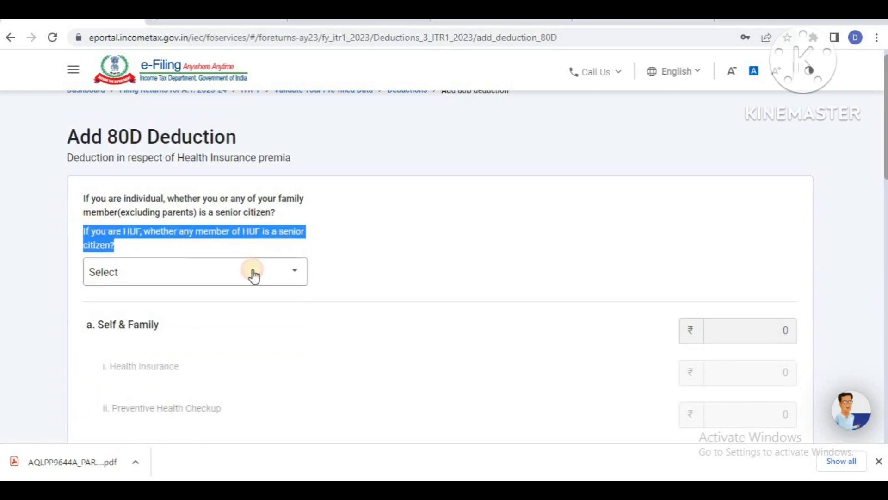
click(239, 280)
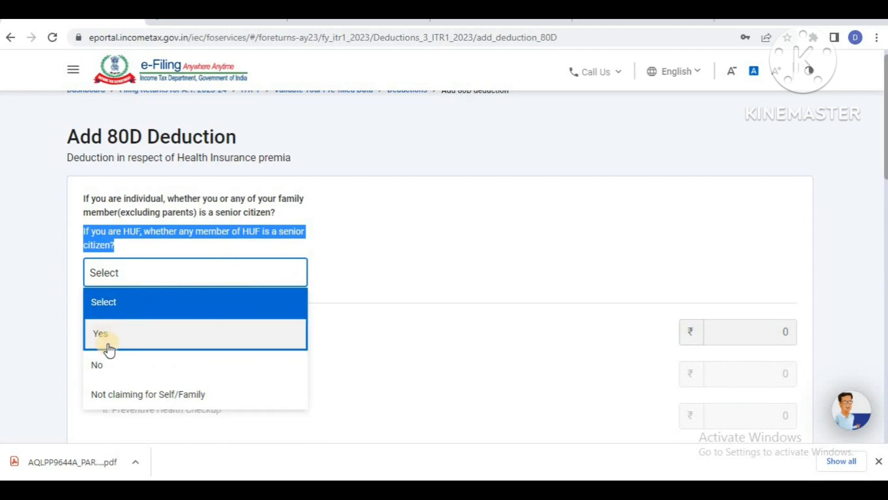
click(109, 360)
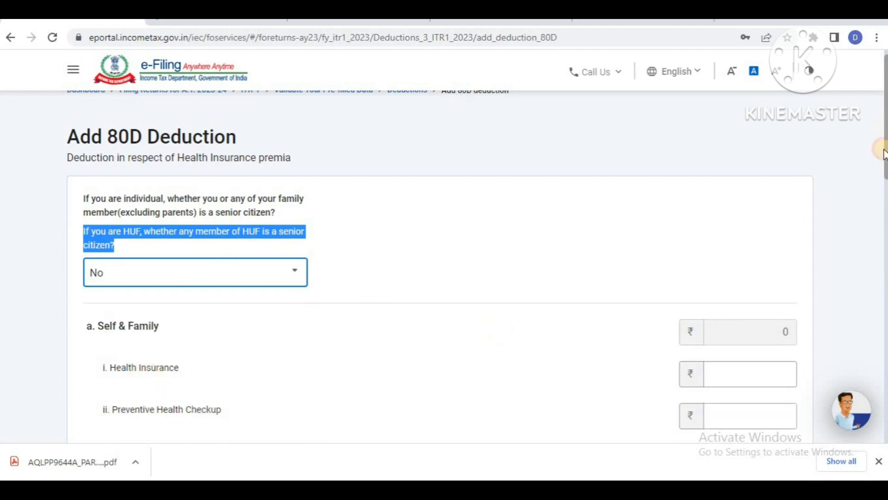
scroll(878, 149, down, 3)
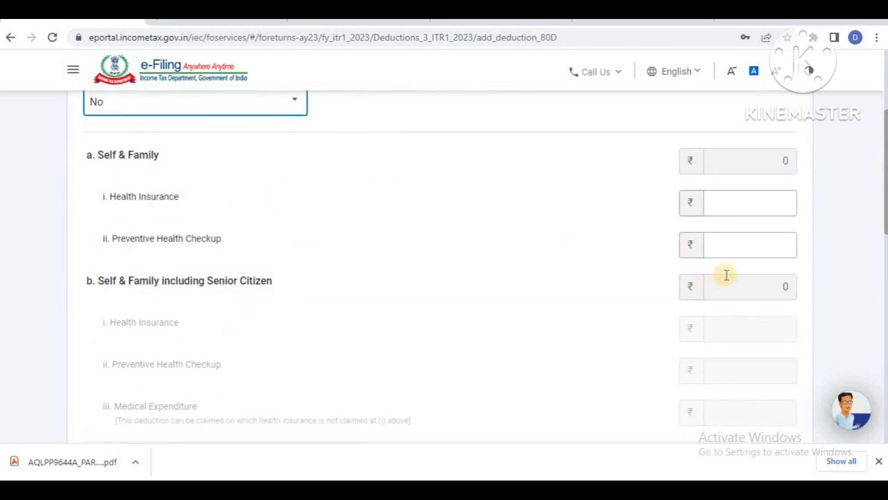
click(739, 243)
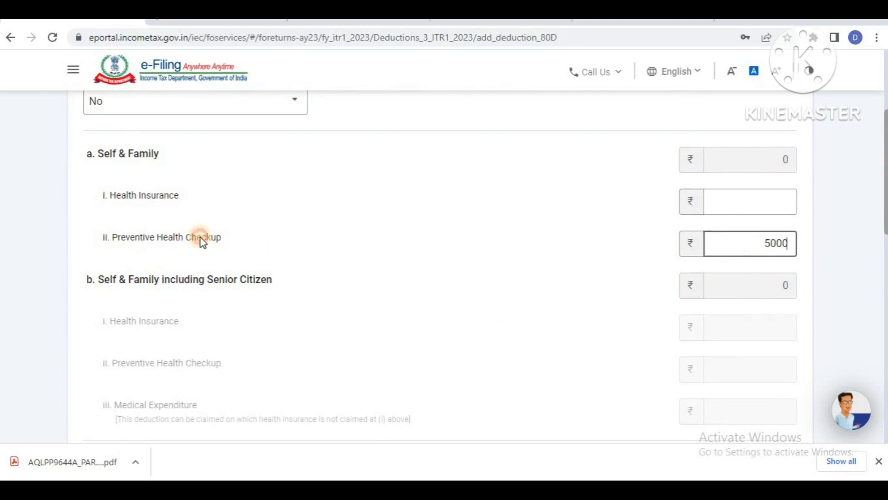
drag(222, 237, 74, 251)
click(768, 244)
- Set the Self & Family health insurance amount to ₹15,000 and add the 80D deduction to the return
click(724, 198)
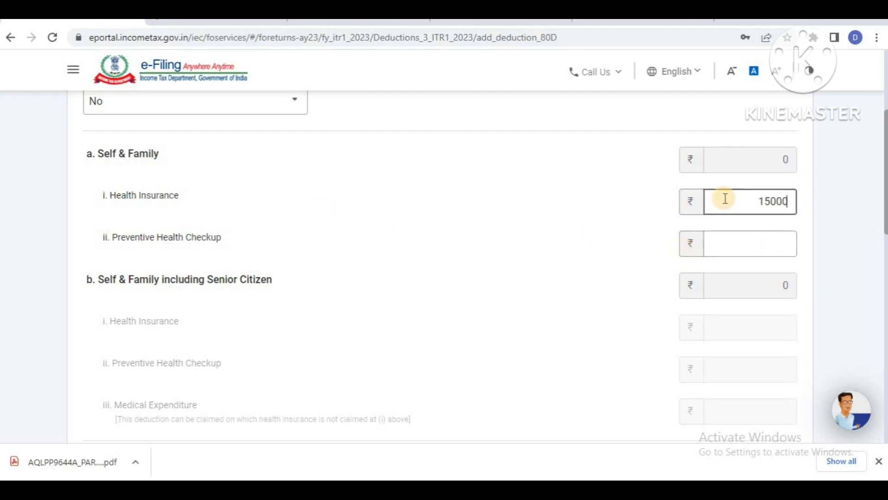
click(858, 212)
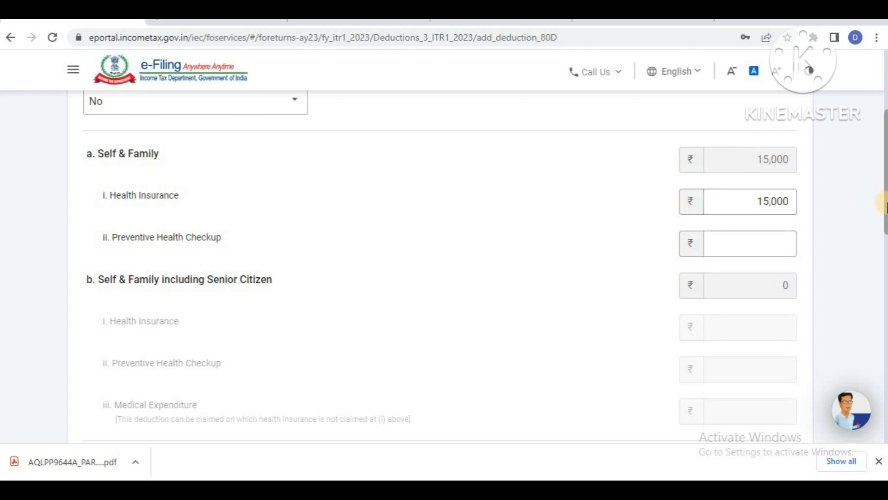
drag(884, 203, 886, 352)
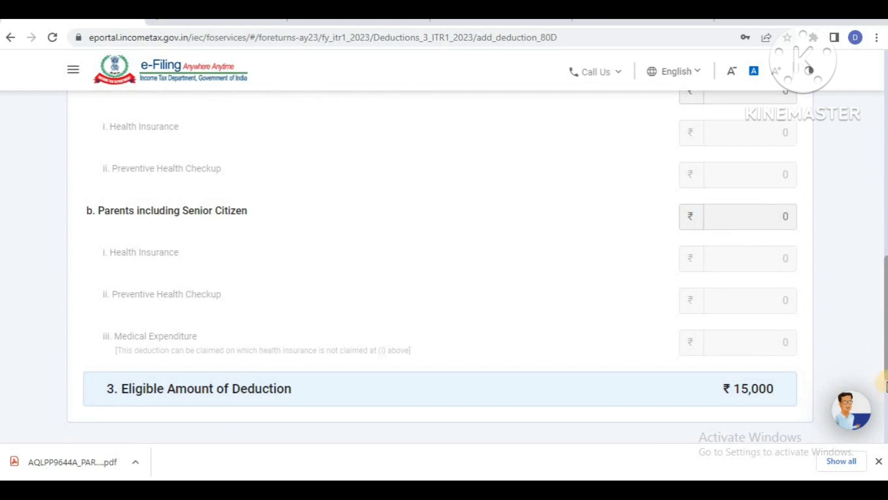
scroll(885, 386, down, 2)
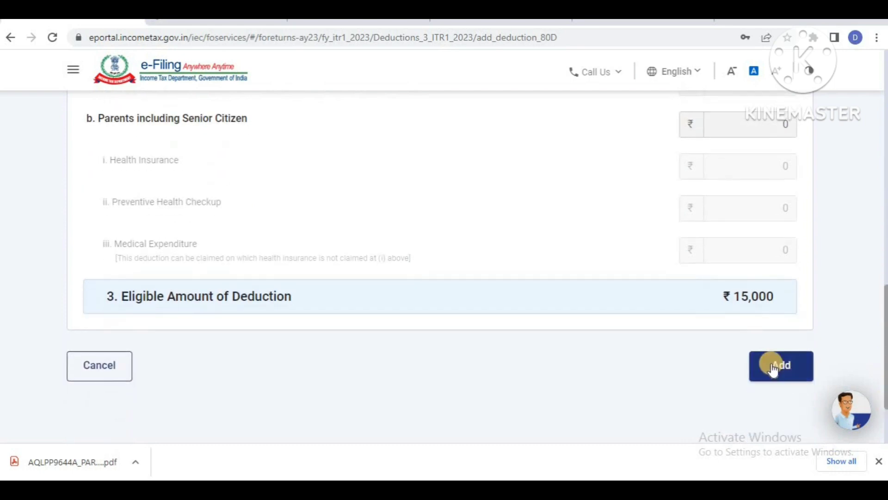
click(773, 367)
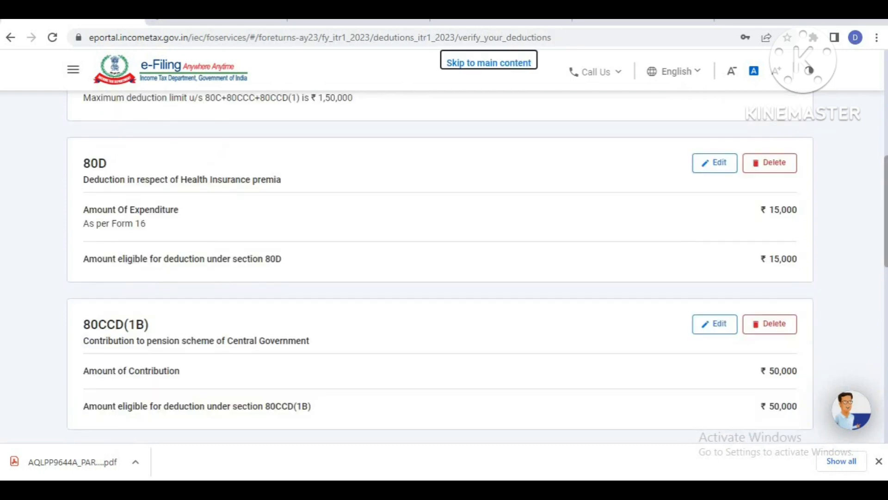
- Add an 80TTA deduction with interest on saving bank accounts set to ₹15,000
drag(886, 210, 882, 274)
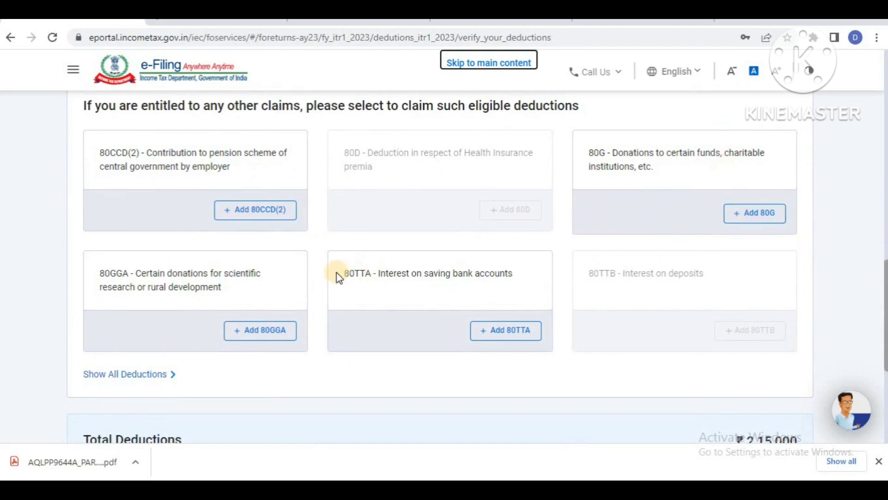
drag(343, 273, 519, 276)
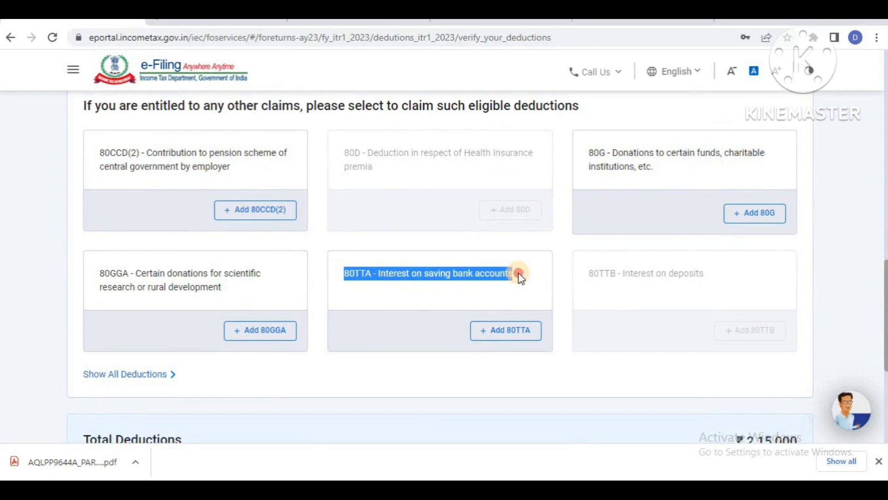
click(424, 330)
click(507, 330)
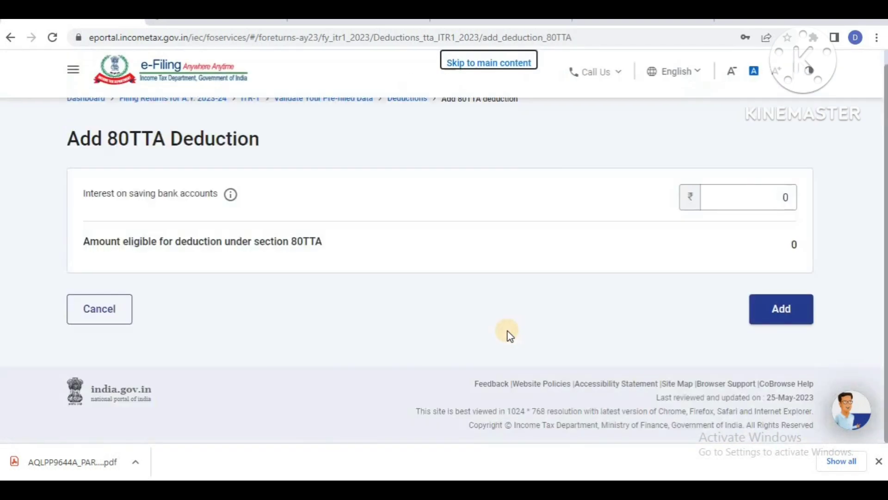
click(768, 194)
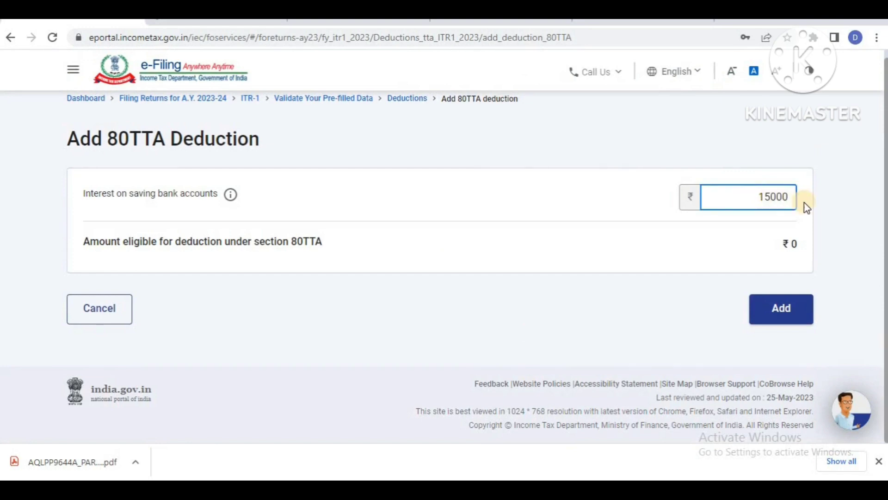
click(818, 206)
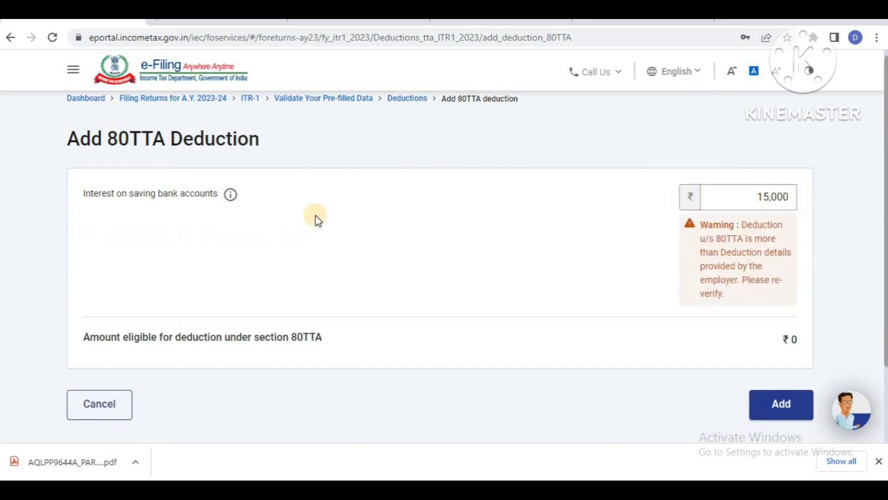
drag(168, 195, 114, 191)
click(261, 223)
click(780, 403)
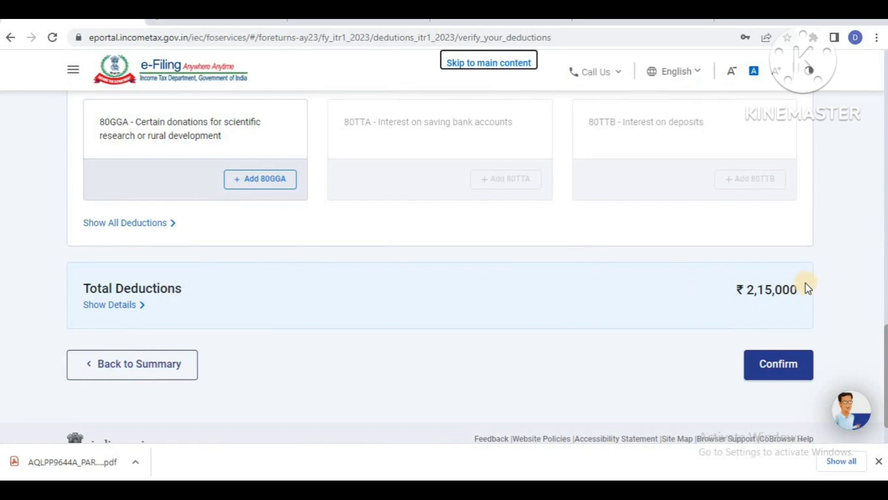
- Confirm the total deductions, and review and confirm the Tax Paid section
click(780, 370)
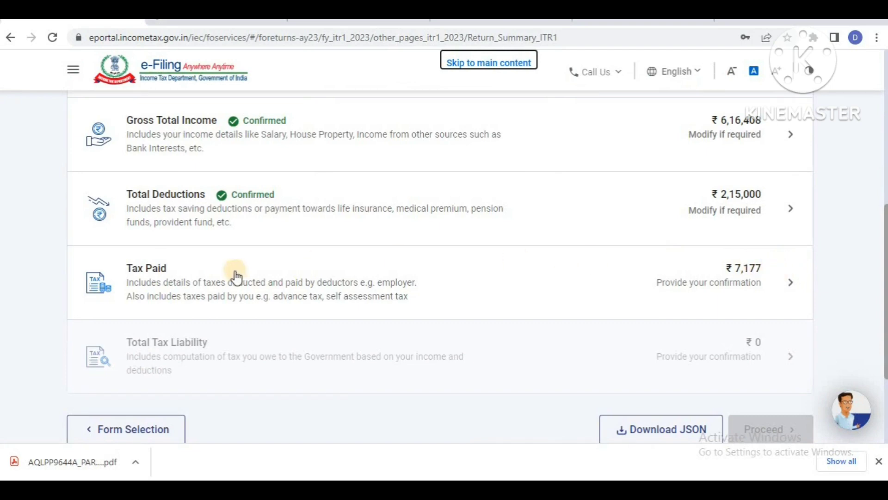
click(150, 277)
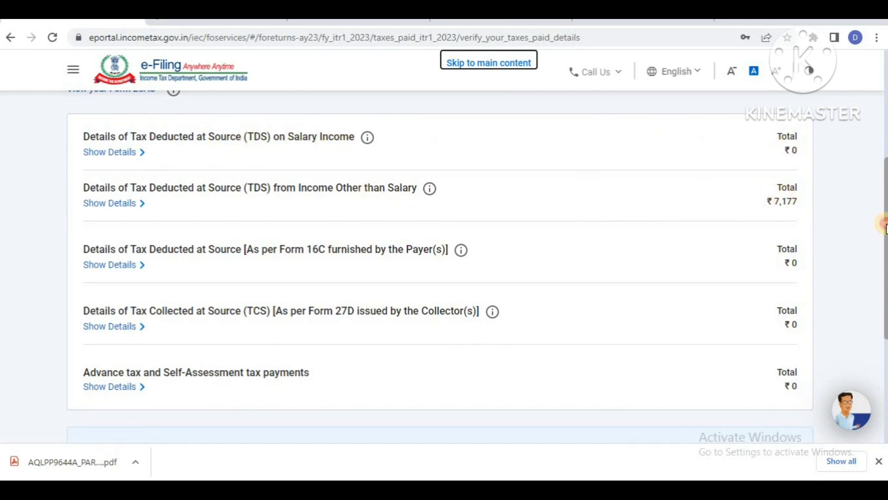
drag(884, 224, 877, 303)
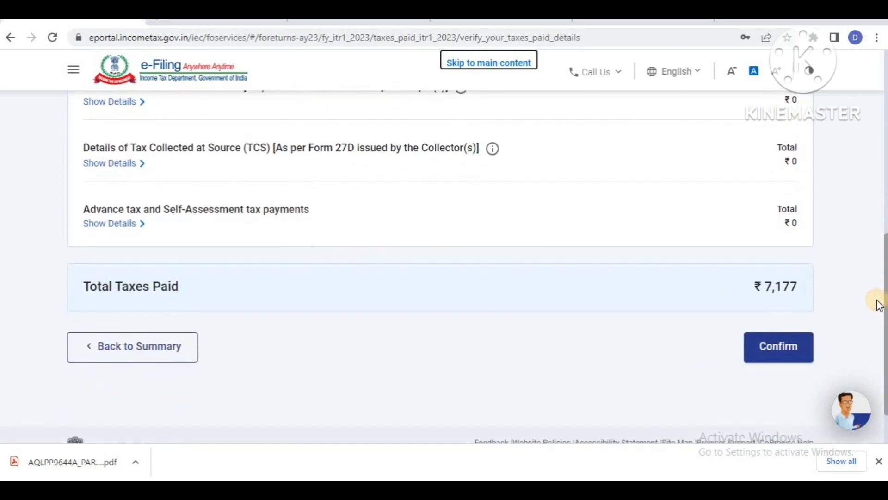
click(786, 347)
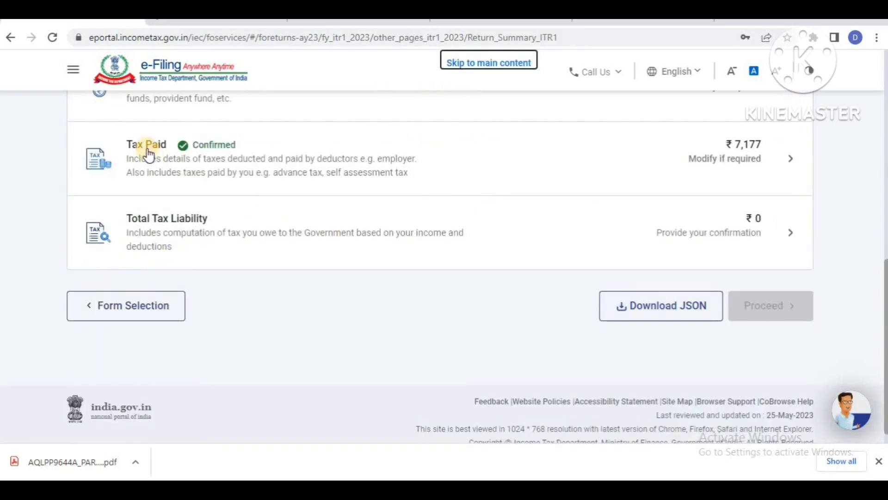
- Review the income and tax computation in the Total Tax Liability section and confirm it
click(145, 222)
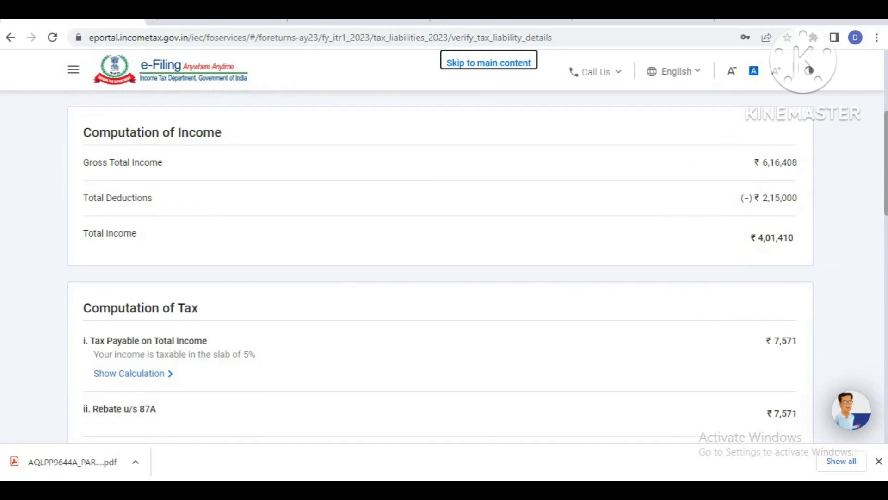
scroll(883, 162, down, 1)
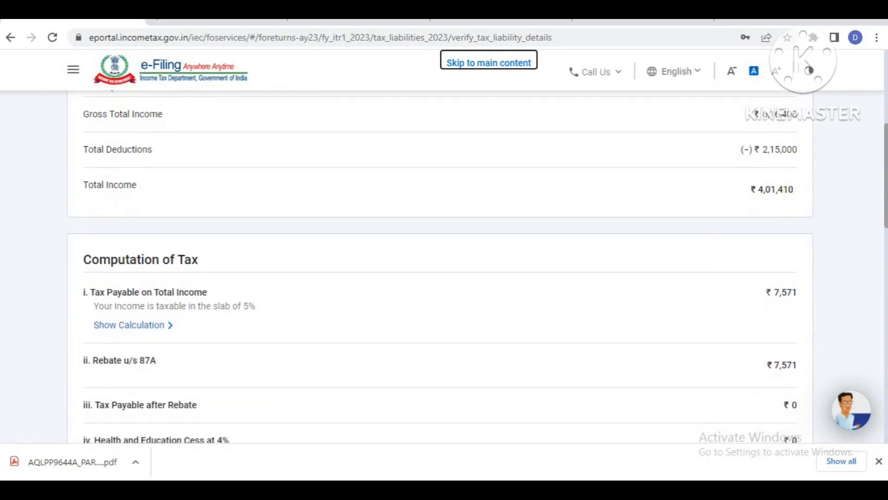
scroll(882, 171, down, 8)
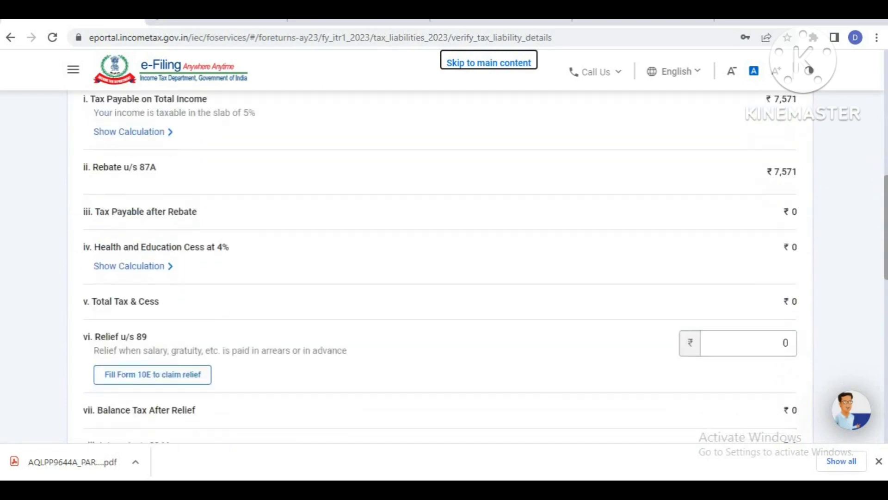
scroll(884, 350, down, 6)
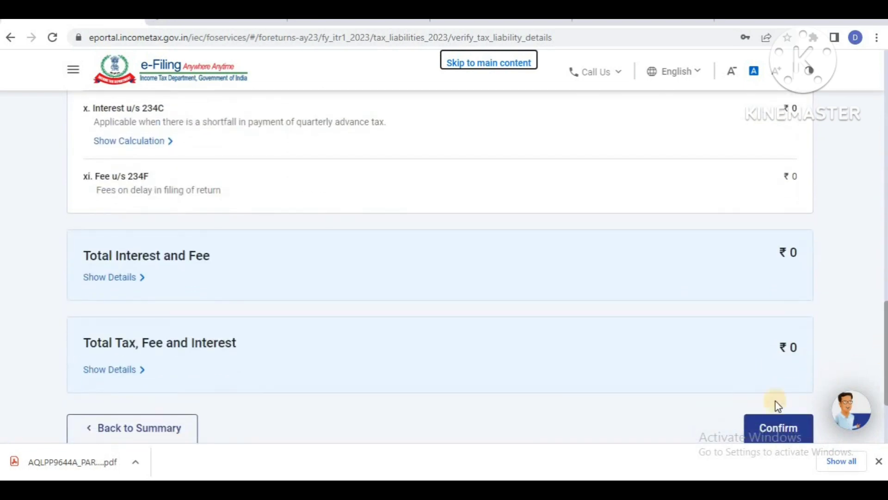
click(755, 423)
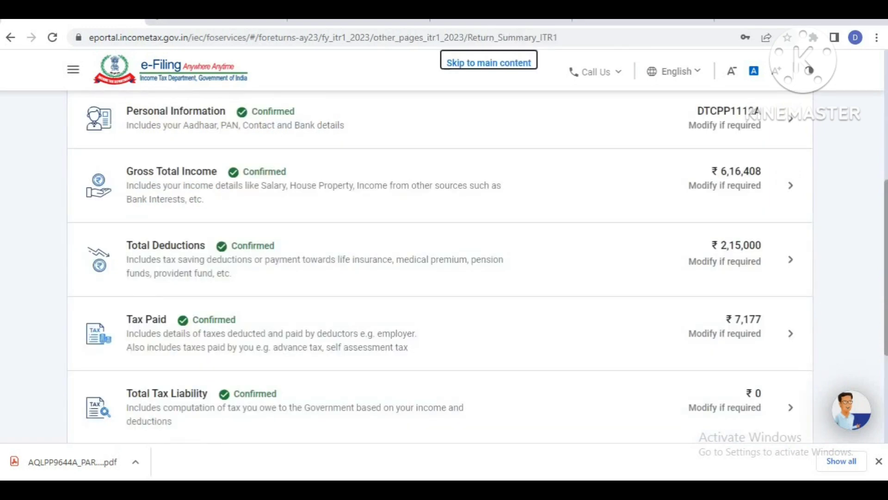
- Proceed from the confirmed return summary through the refund calculation to the preview of the full return
scroll(440, 271, down, 2)
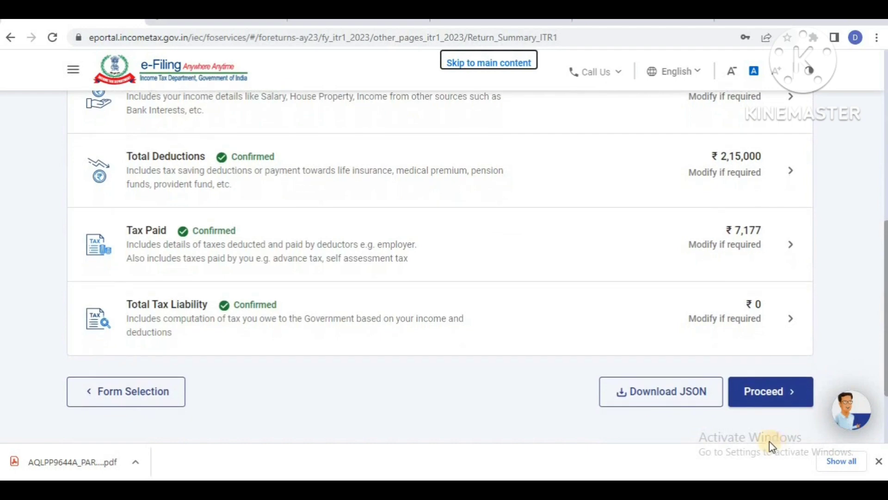
click(769, 384)
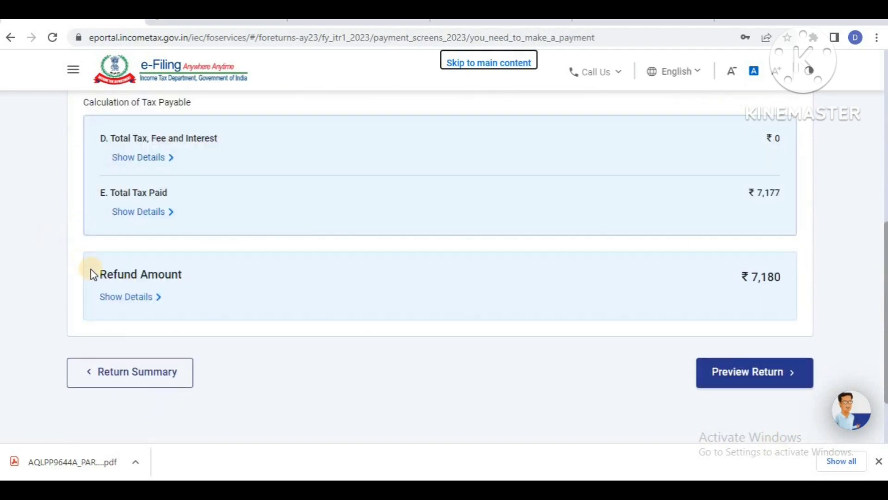
click(736, 377)
click(742, 274)
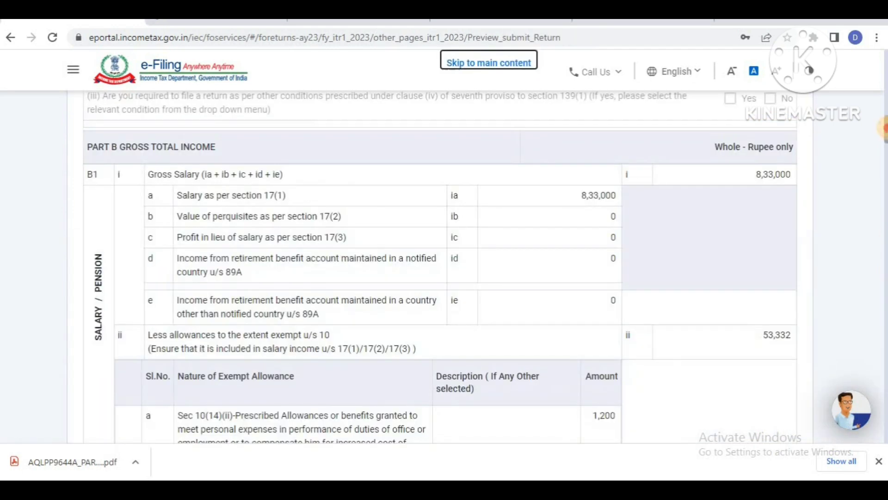
- Check the previewed return from gross total income through deductions to the end, and run its validation
drag(886, 127, 885, 203)
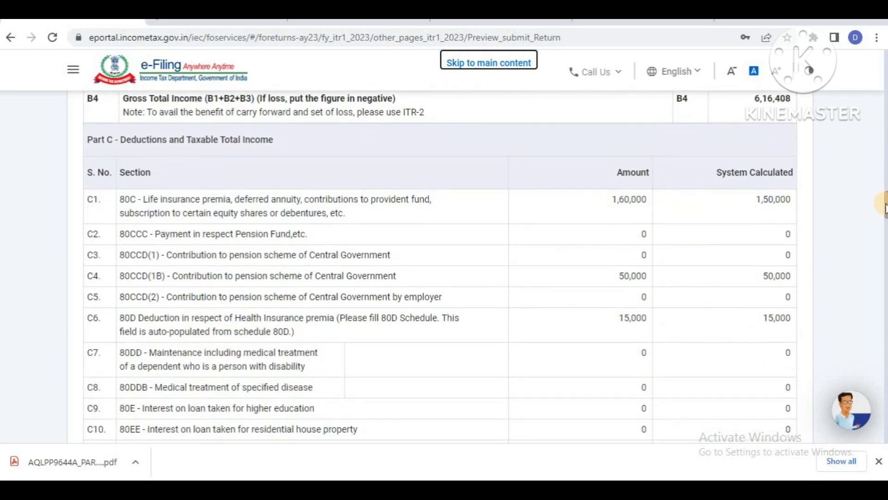
drag(885, 207, 885, 226)
drag(883, 228, 883, 277)
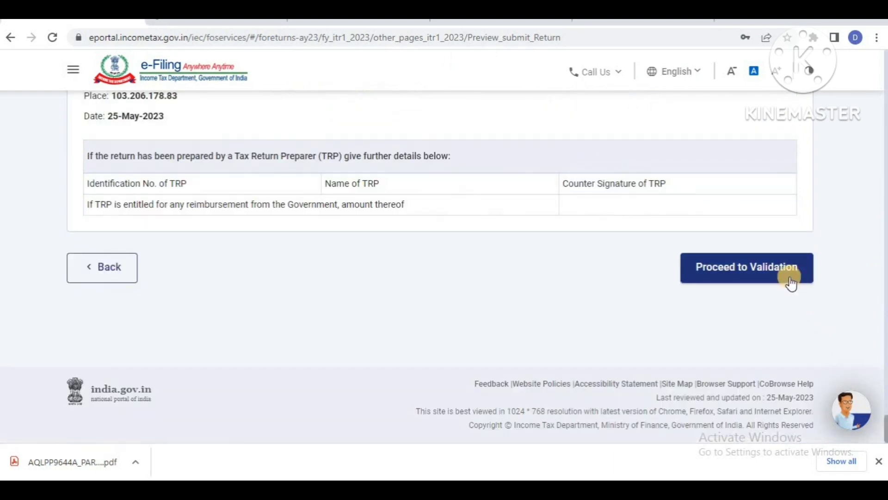
click(790, 277)
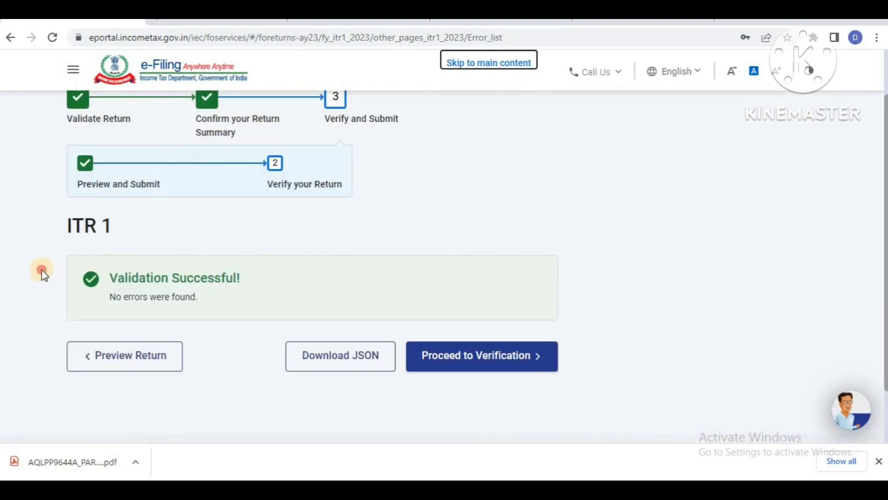
drag(43, 273, 253, 296)
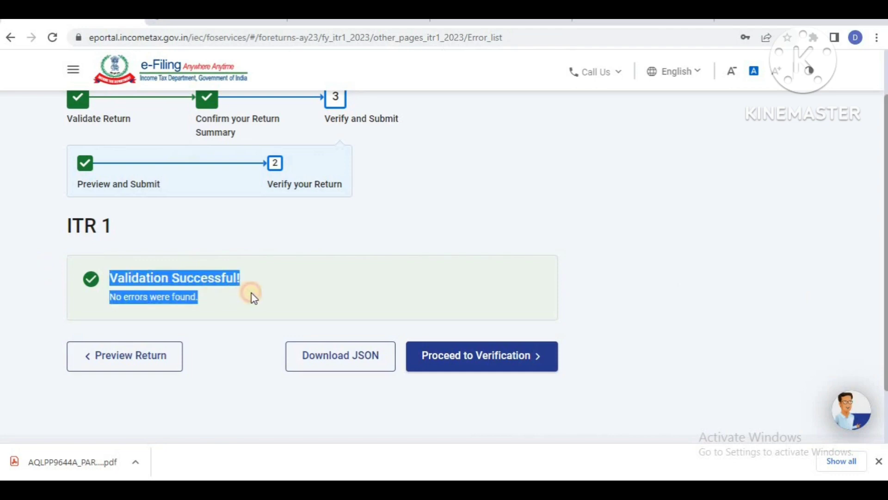
- Proceed from the validated ITR-1 return to its verification and choose e-Verify Now as the verification method
click(470, 239)
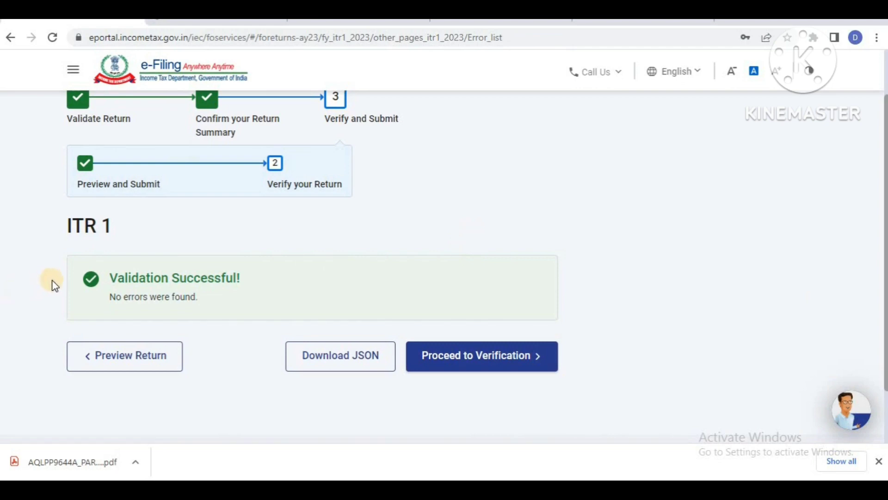
triple_click(228, 298)
click(384, 235)
click(500, 365)
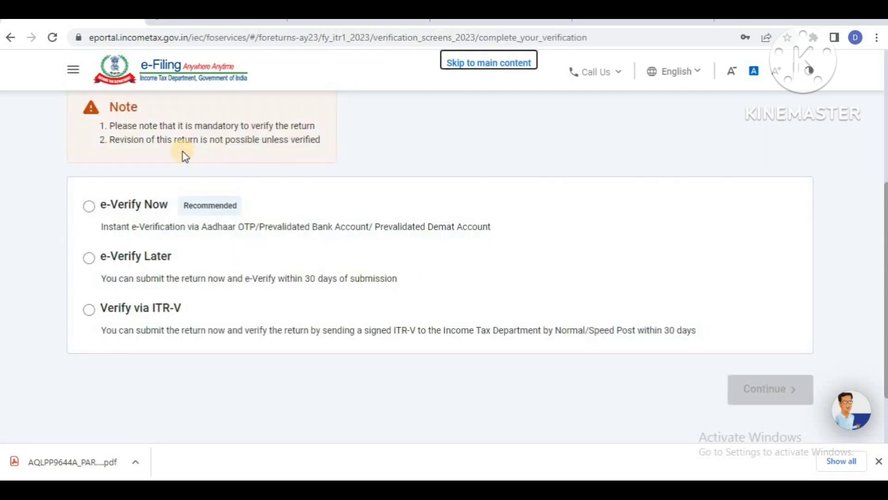
click(90, 207)
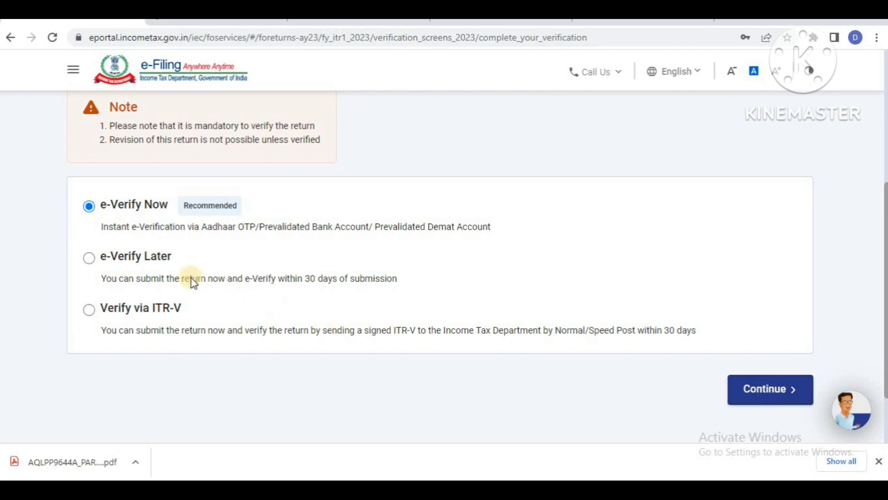
click(89, 209)
click(89, 259)
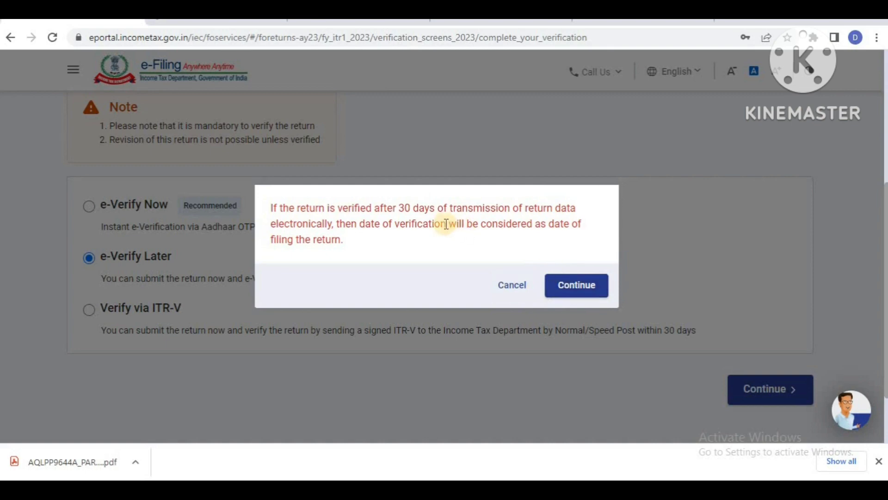
drag(398, 207, 429, 208)
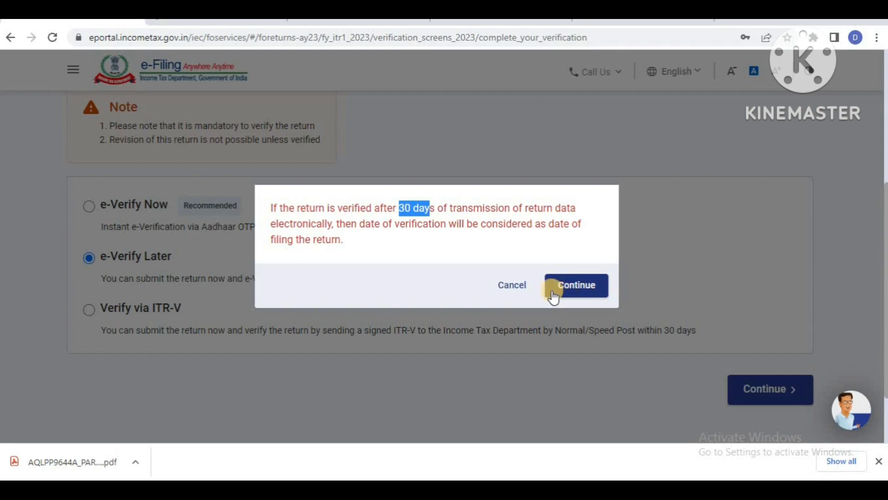
click(520, 286)
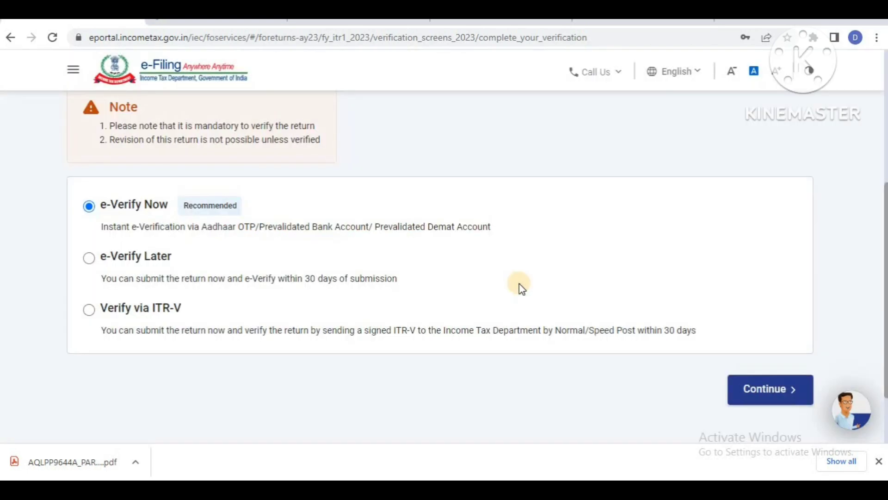
scroll(520, 287, up, 2)
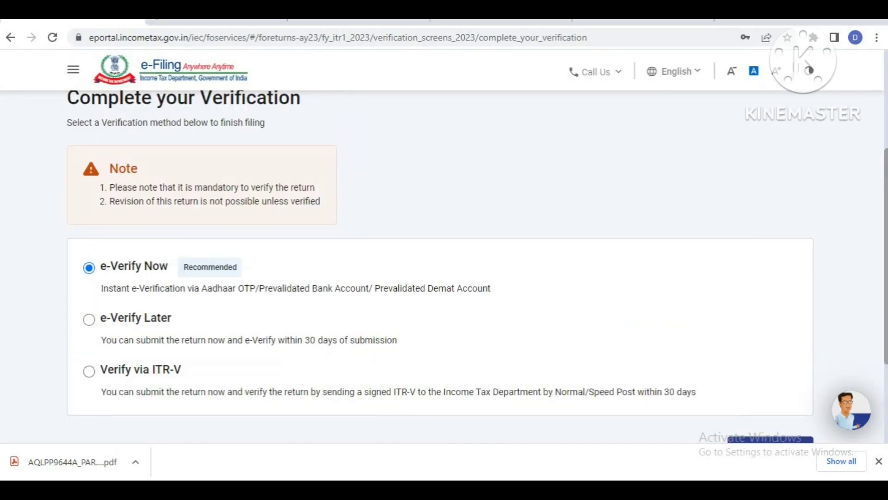